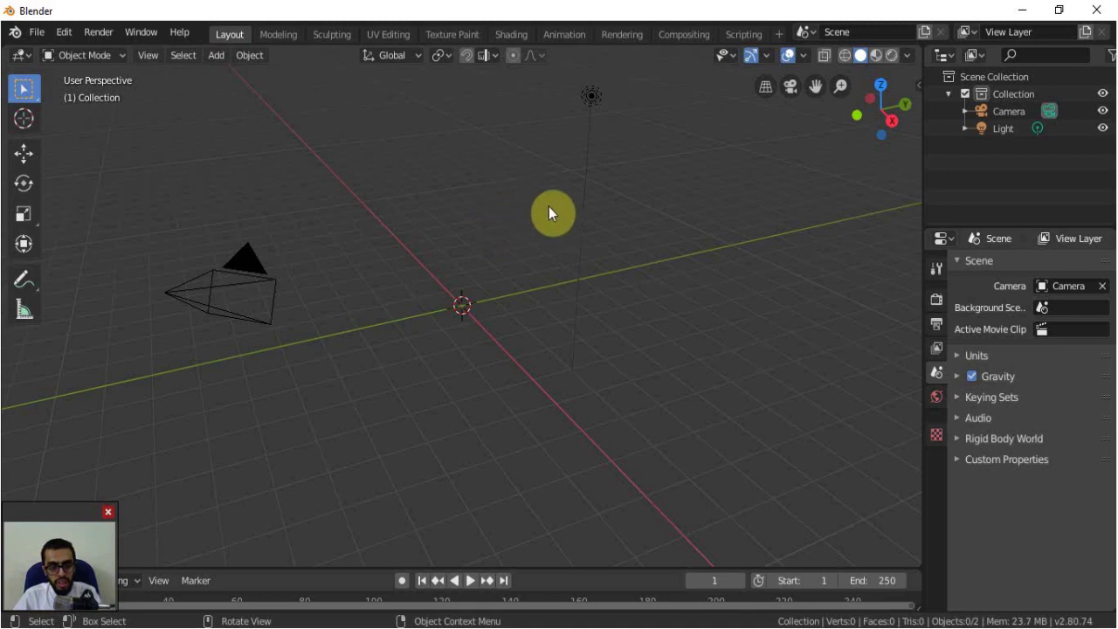
- Add a plane scaled to about 3.255 and switch to the UV Editing workspace
key(shift+a)
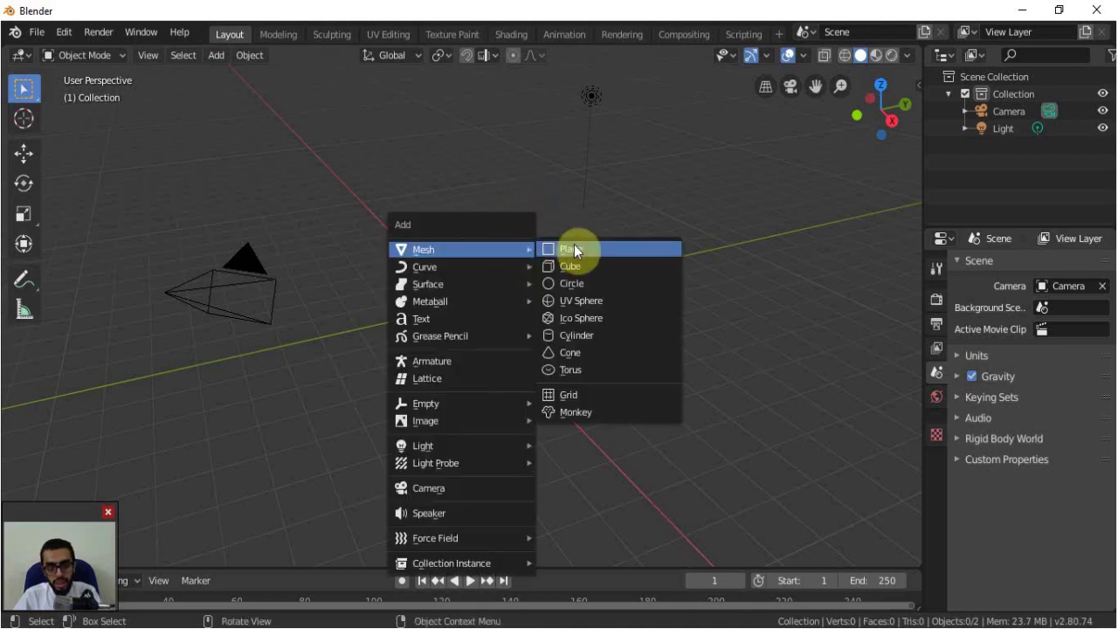
click(573, 249)
key(s)
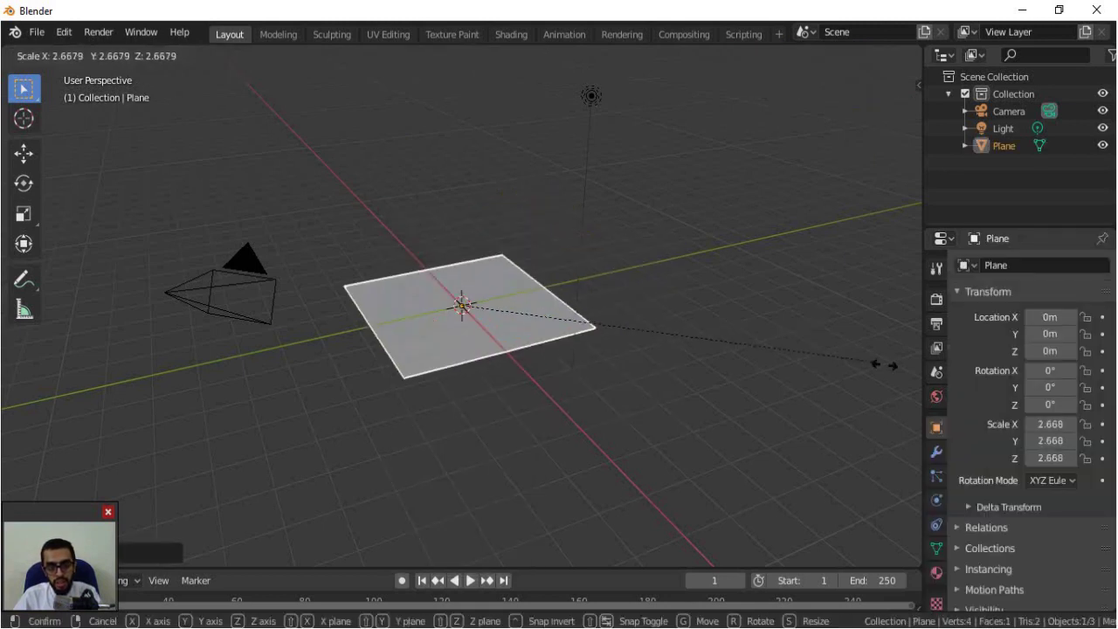
click(49, 381)
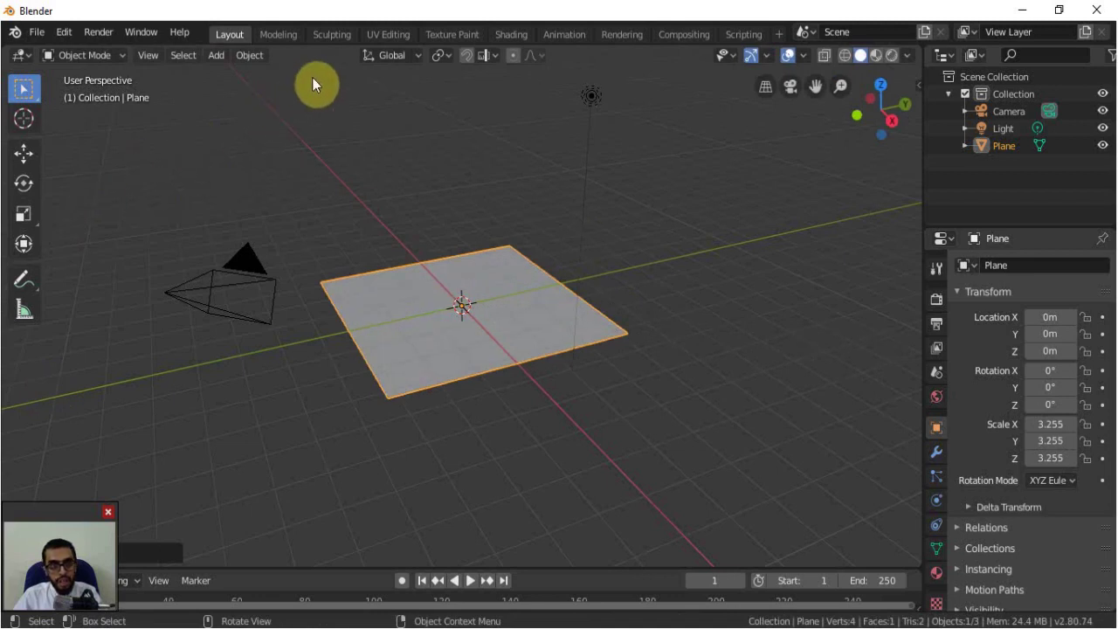
click(395, 38)
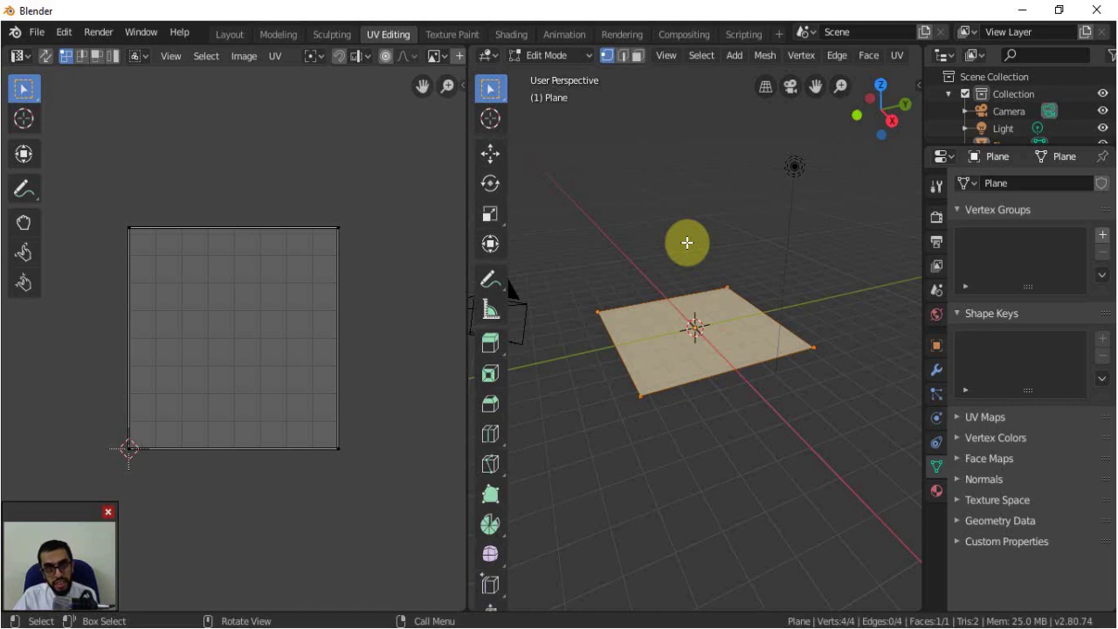
- Create a new material for the plane with an Image Texture driving its Base Color
click(936, 344)
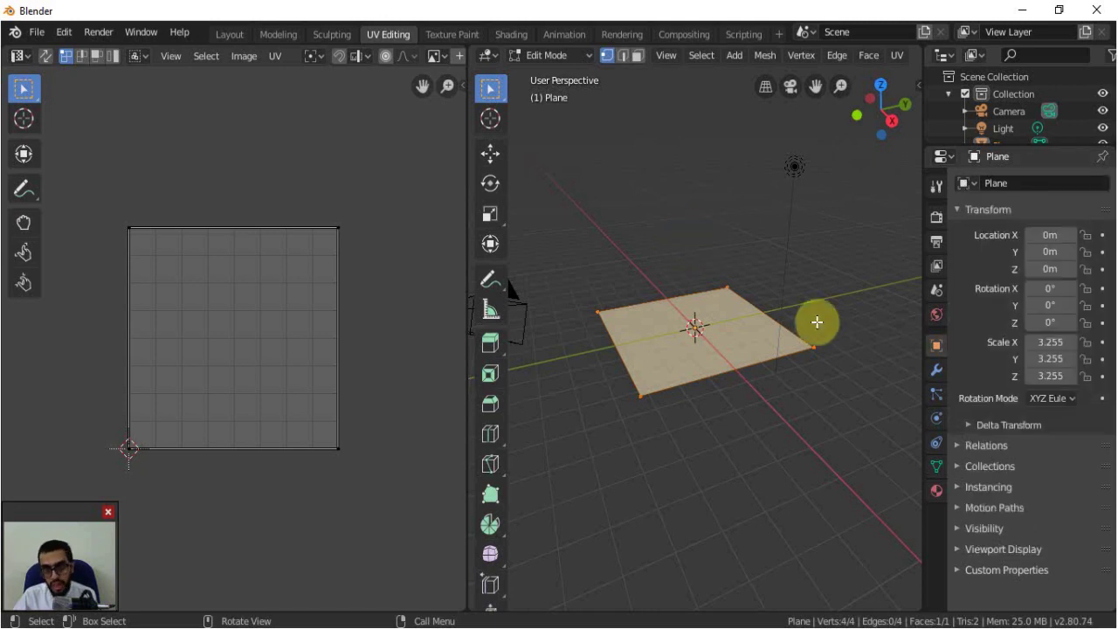
click(937, 491)
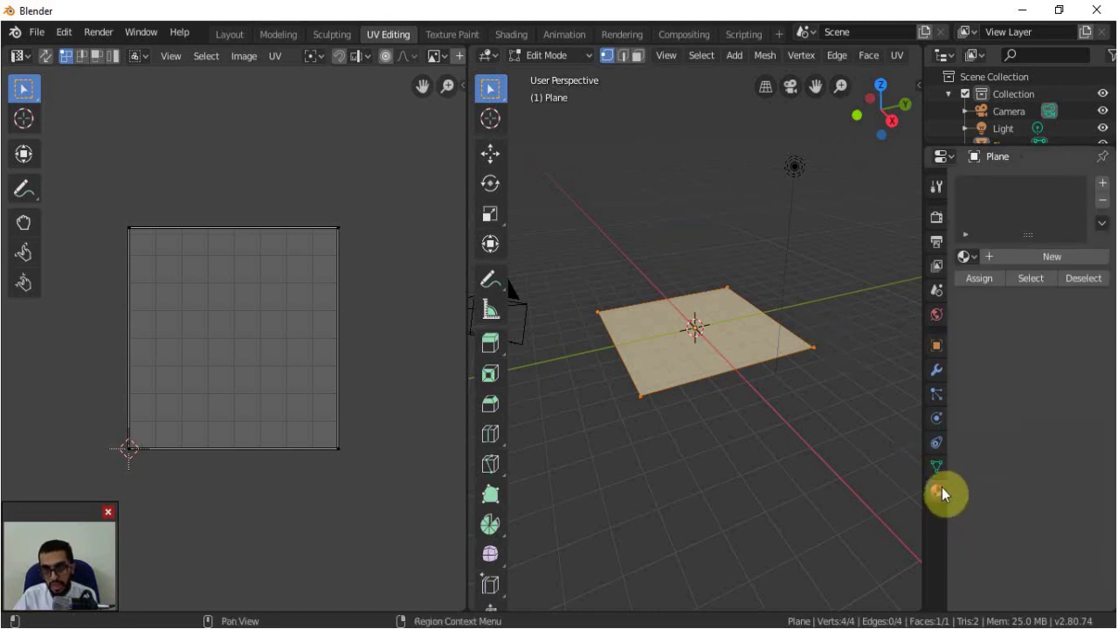
click(1037, 259)
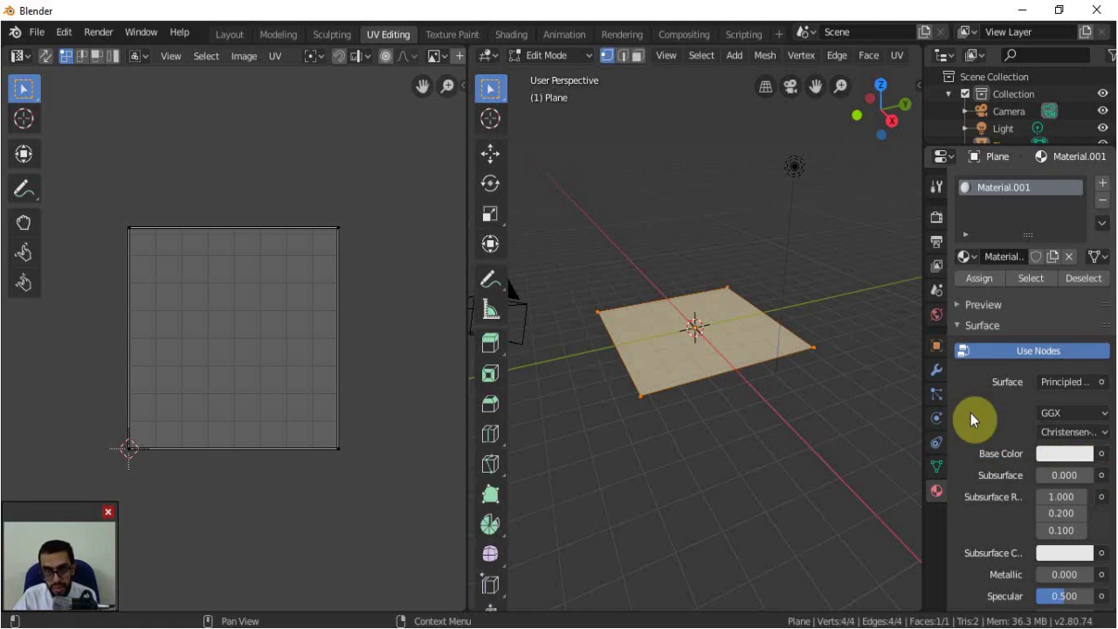
click(1102, 461)
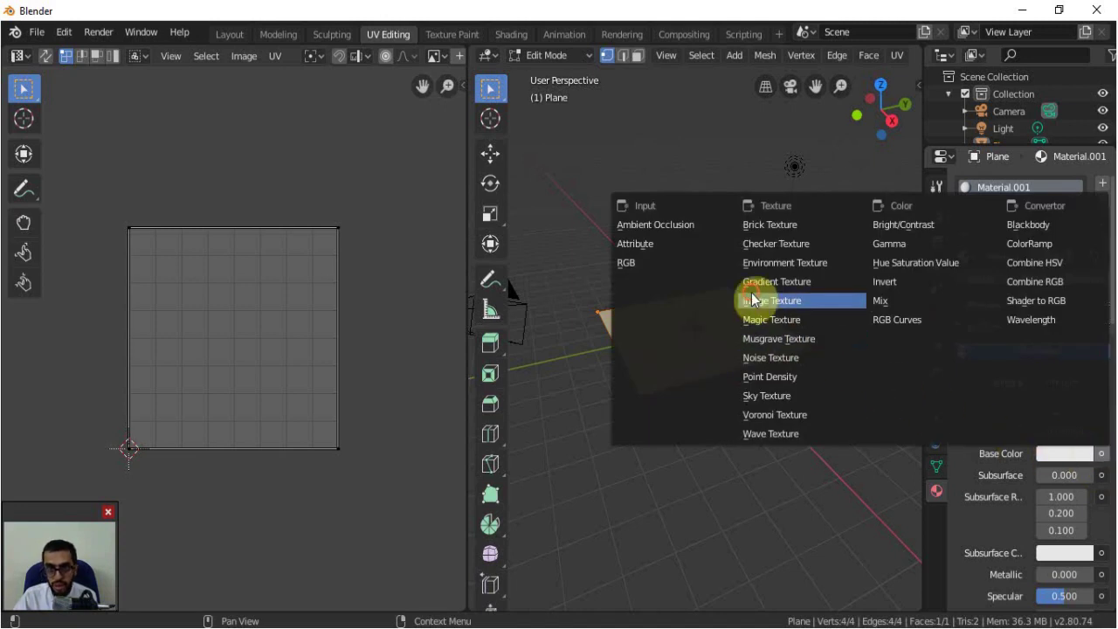
click(752, 301)
- Load the black-and-white portrait JPG from J:\texture into the image texture
click(1000, 503)
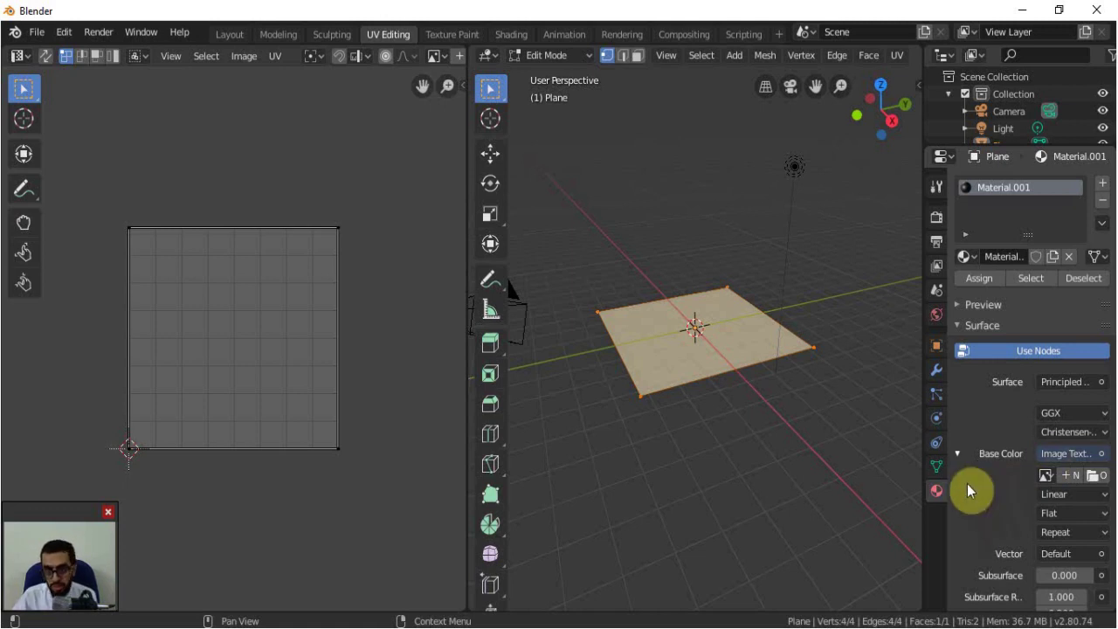
click(1093, 478)
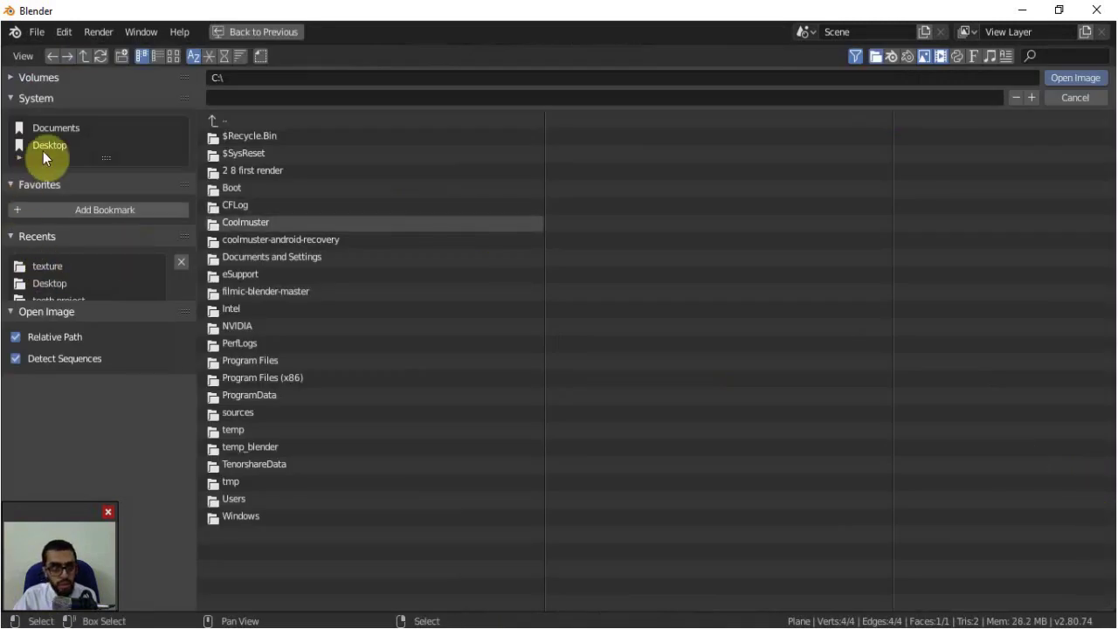
click(18, 77)
click(55, 206)
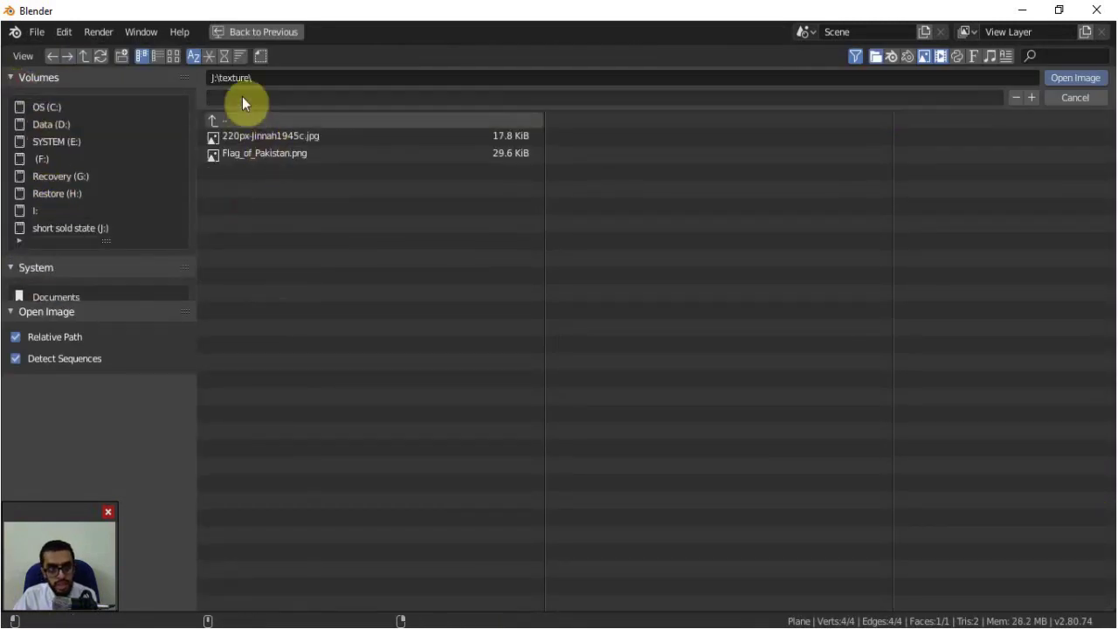
click(172, 55)
click(397, 189)
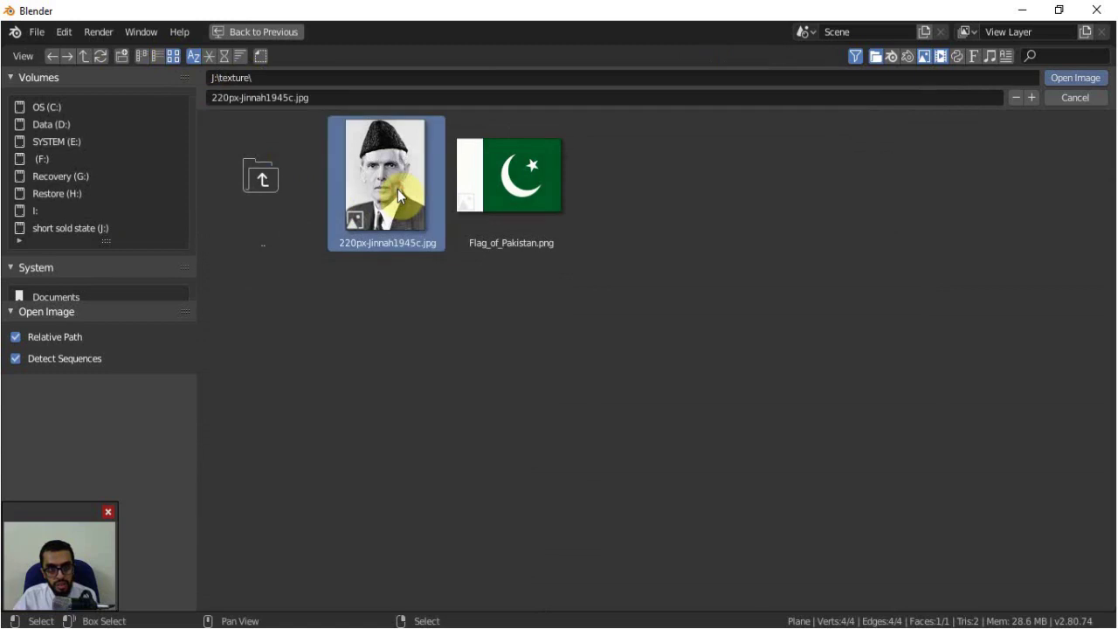
click(1059, 83)
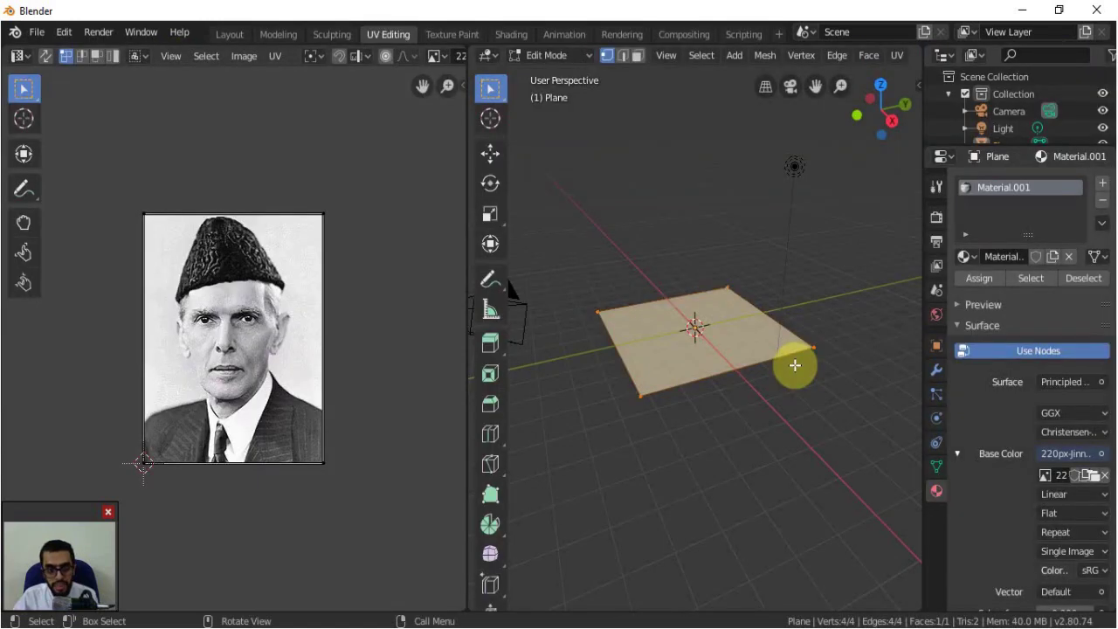
- In LookDev top view, scale the plane along Y to the portrait's proportions
key(z)
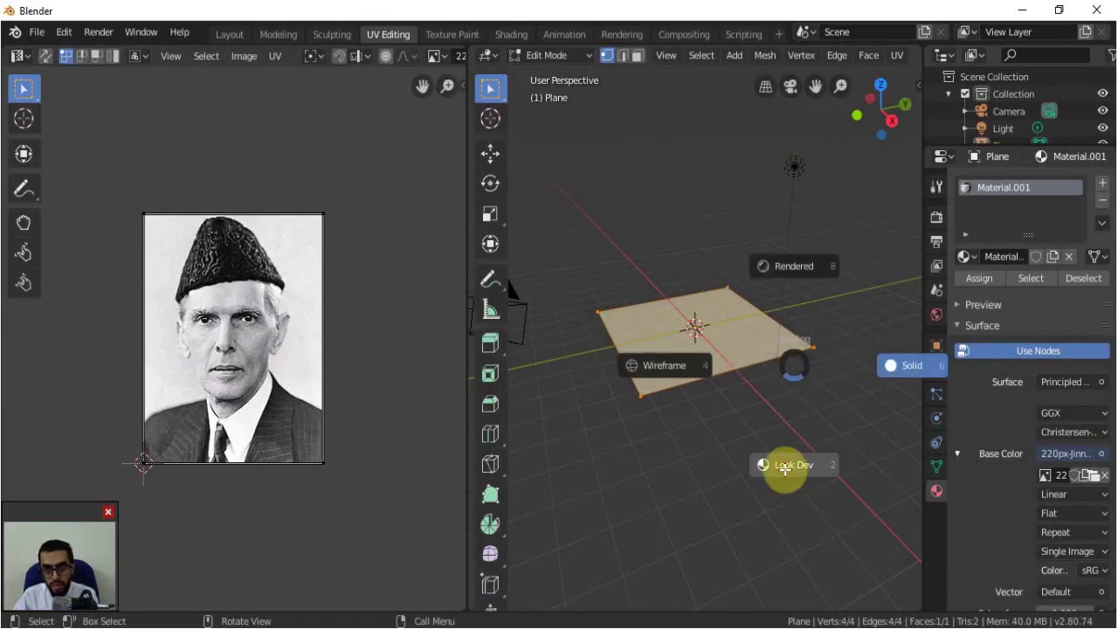
click(785, 473)
mouse_move(661, 391)
middle_down()
mouse_move(637, 412)
mouse_move(763, 440)
mouse_move(751, 480)
middle_up()
middle_drag(770, 373, 767, 443)
key(KP_7)
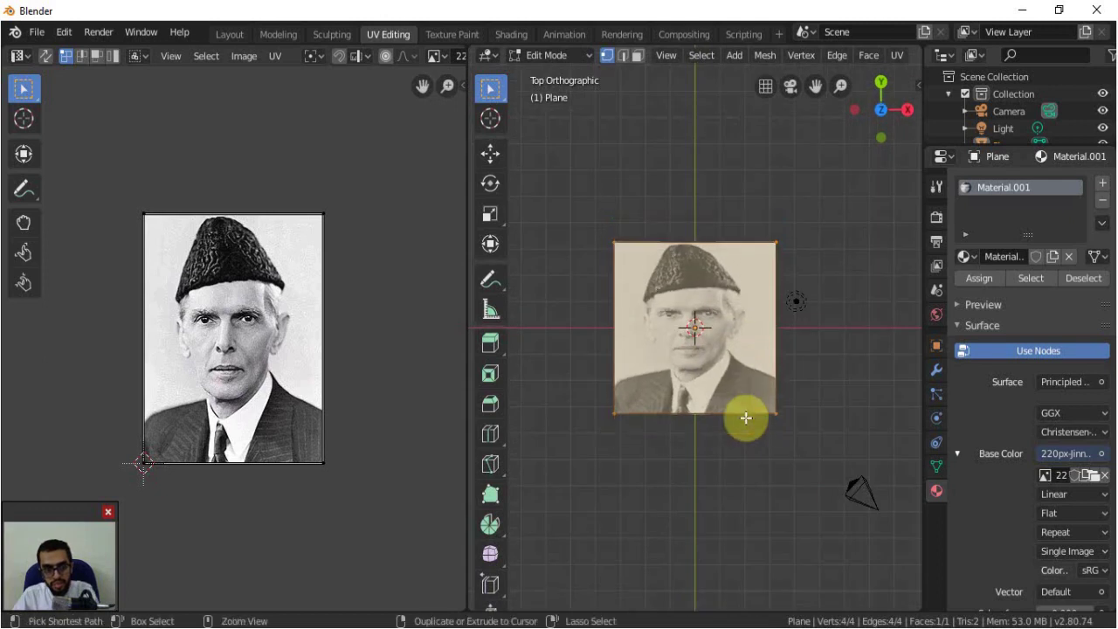
key(s)
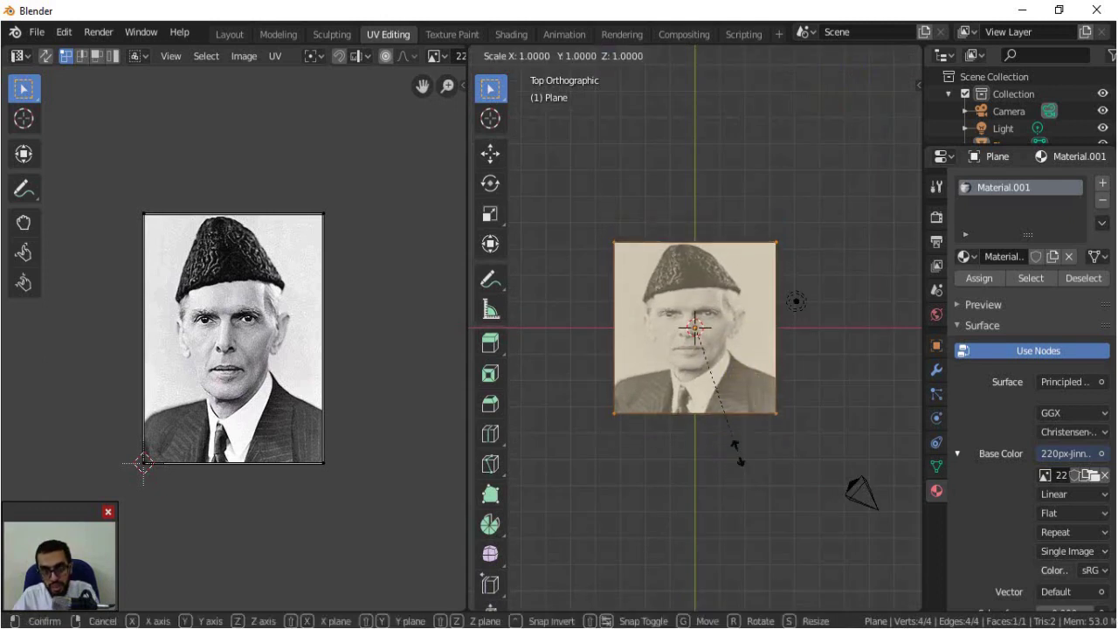
key(y)
click(749, 393)
- Subdivide the plane twice in Edit Mode into a 4×4 grid of faces
key(Tab)
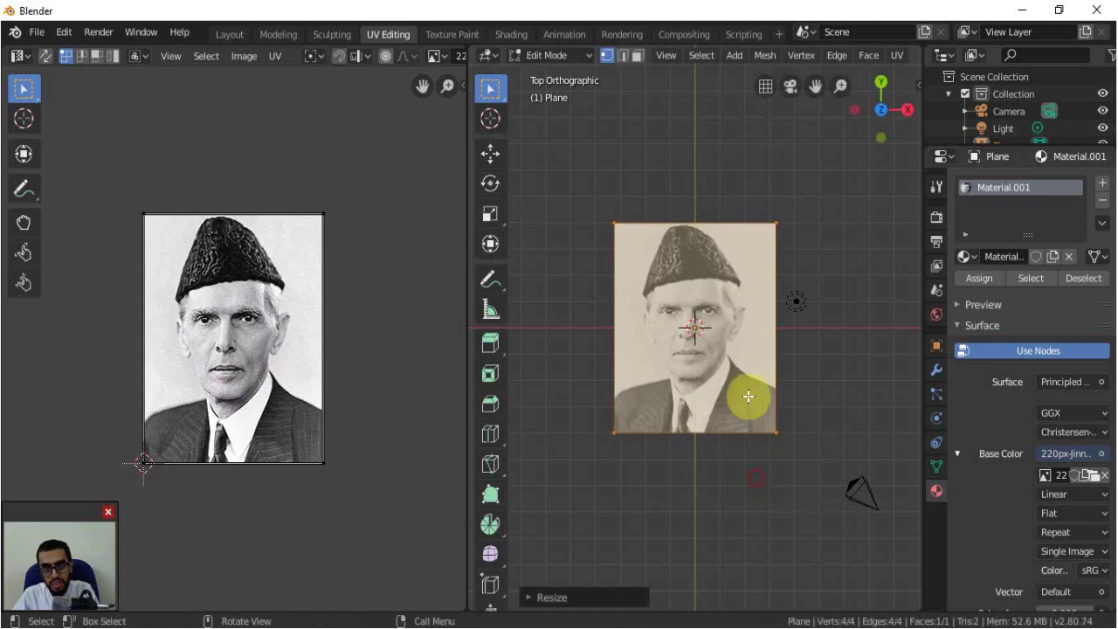
right_click(748, 372)
click(696, 199)
right_click(696, 196)
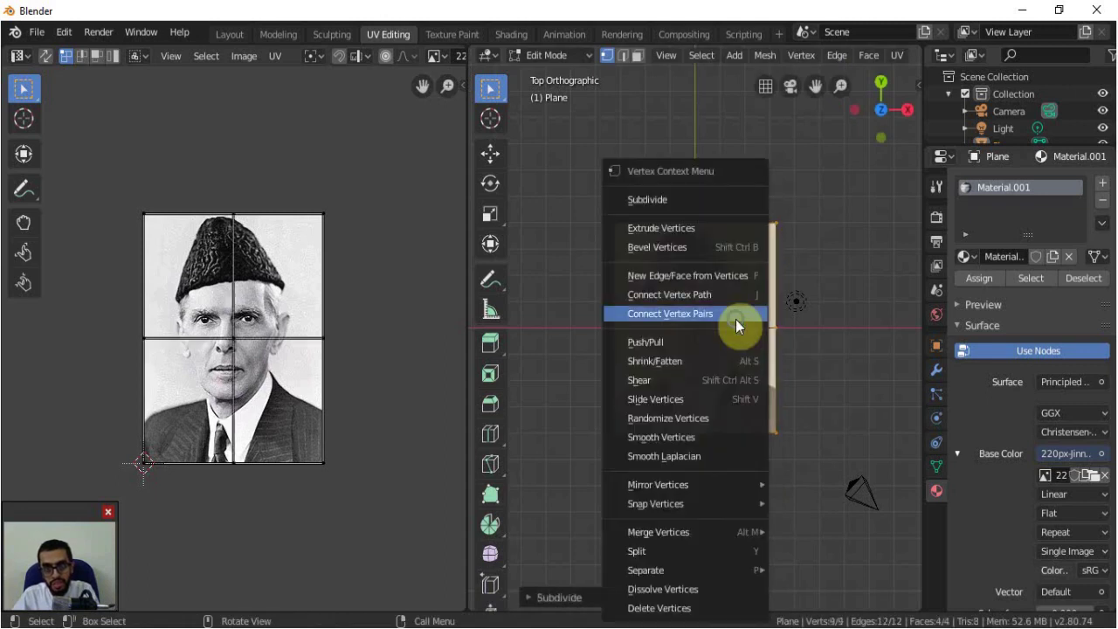
click(696, 199)
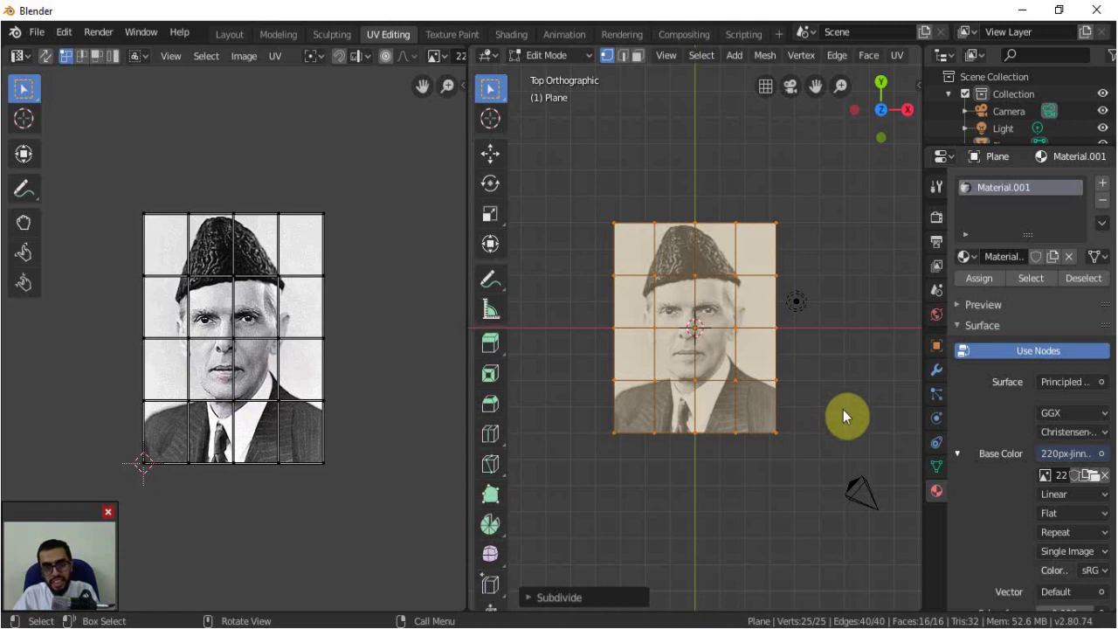
key(Tab)
- Switch to rendered shading and add a cube at the scene origin
key(z)
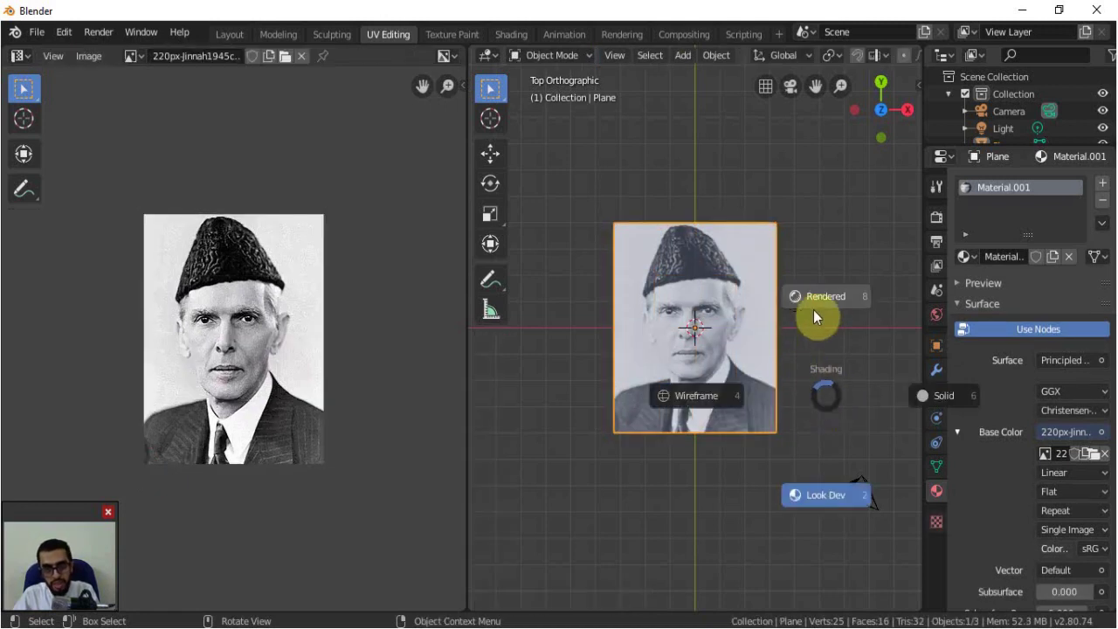
click(821, 299)
mouse_move(806, 416)
middle_down()
mouse_move(727, 407)
mouse_move(712, 379)
mouse_move(762, 197)
middle_up()
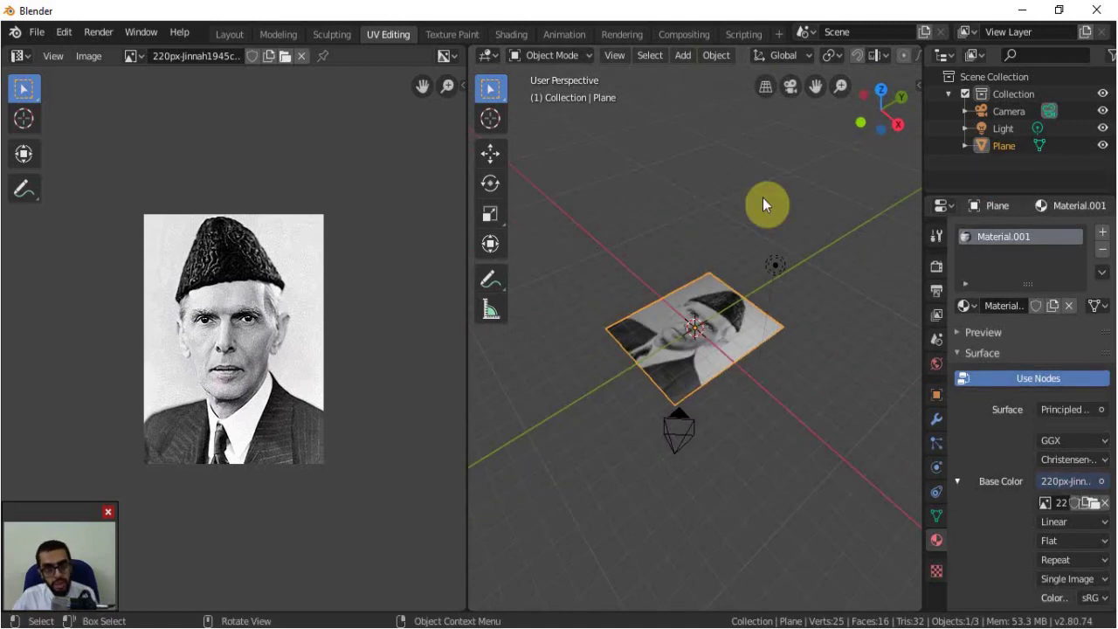
key(shift+a)
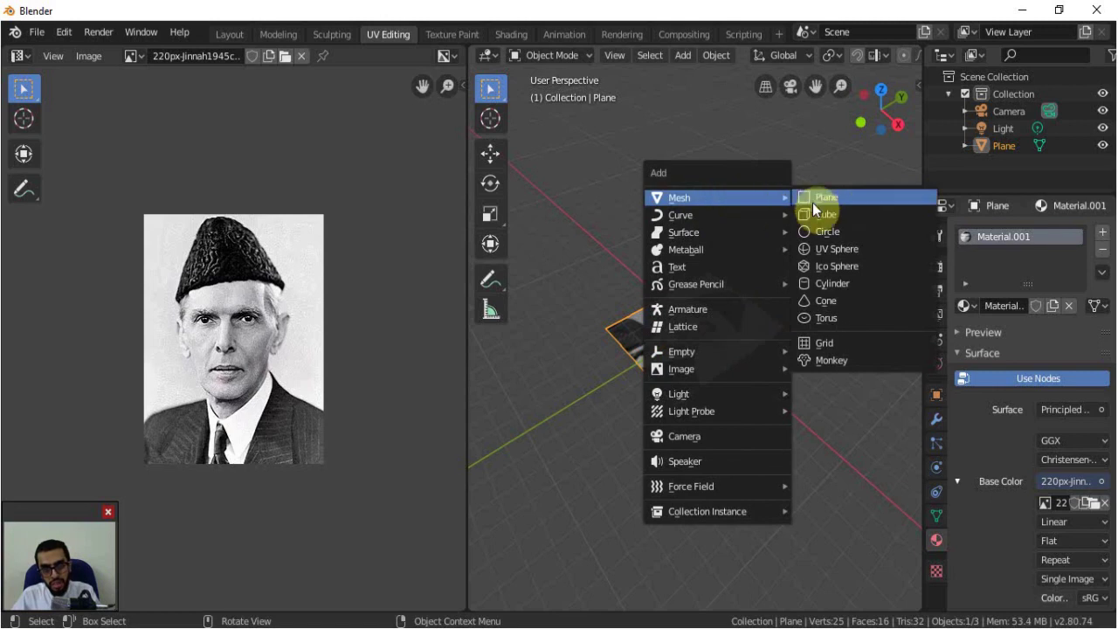
click(839, 219)
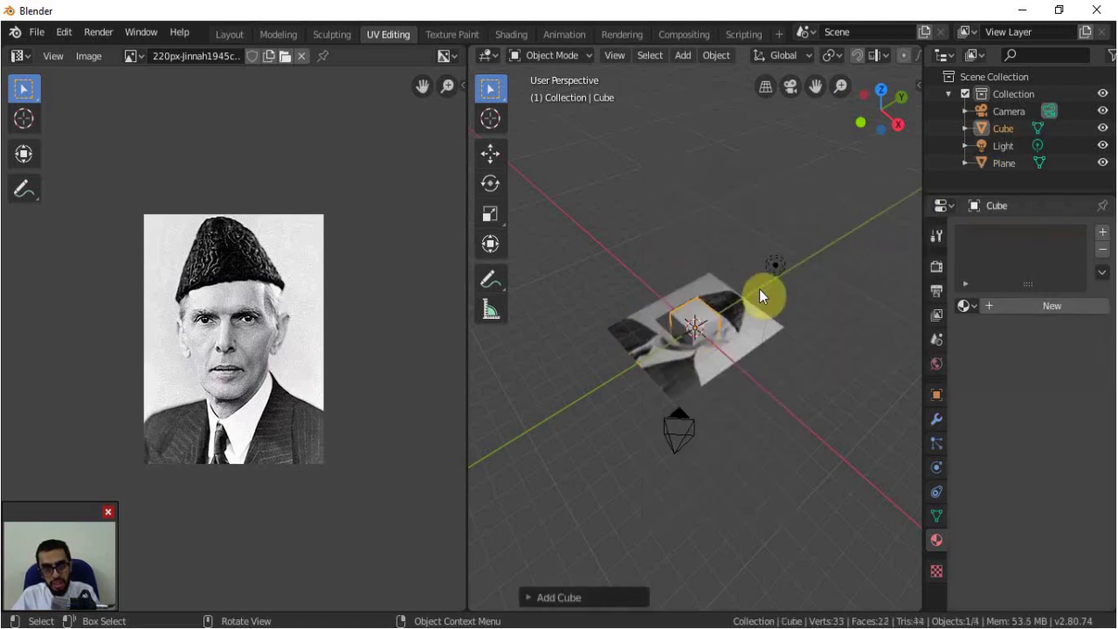
- Raise the cube above the plane, scale it up, and enter Edit Mode
key(z)
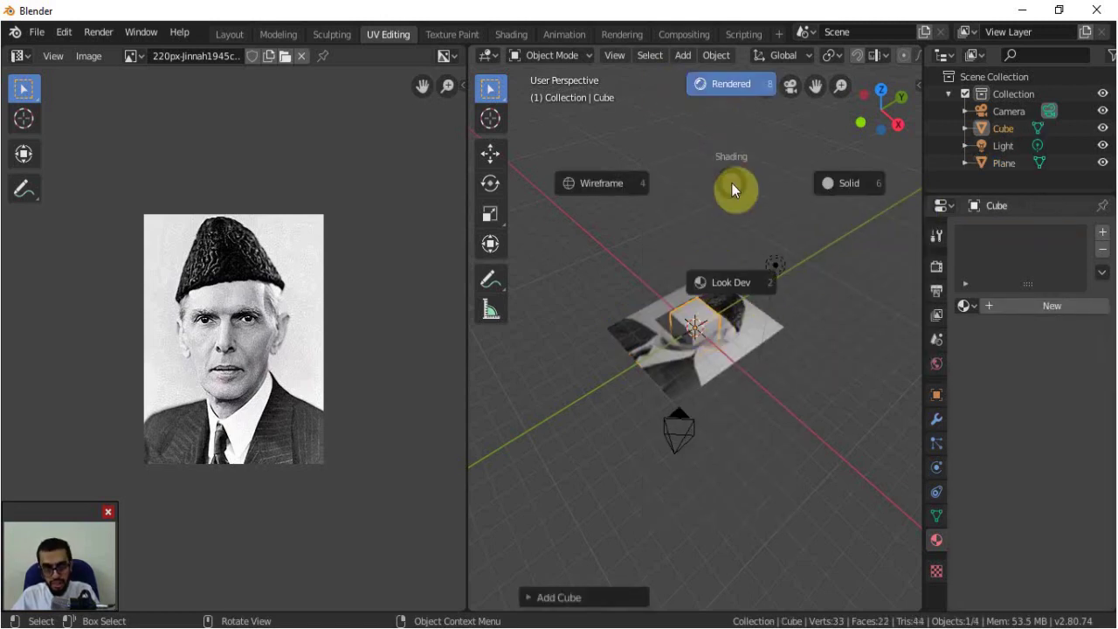
click(706, 281)
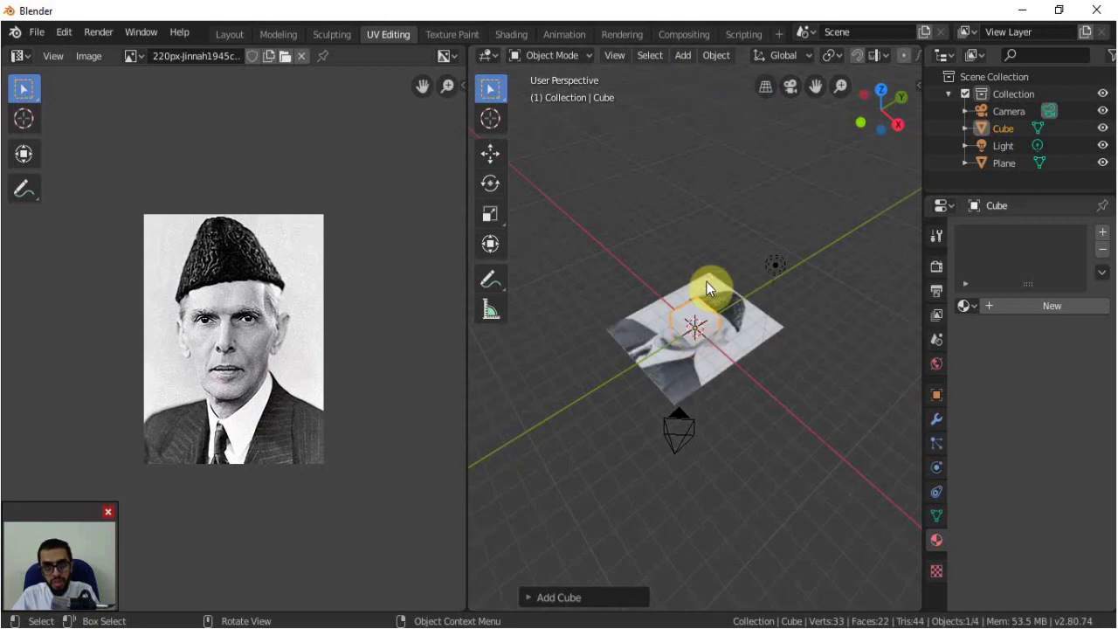
key(KP_1)
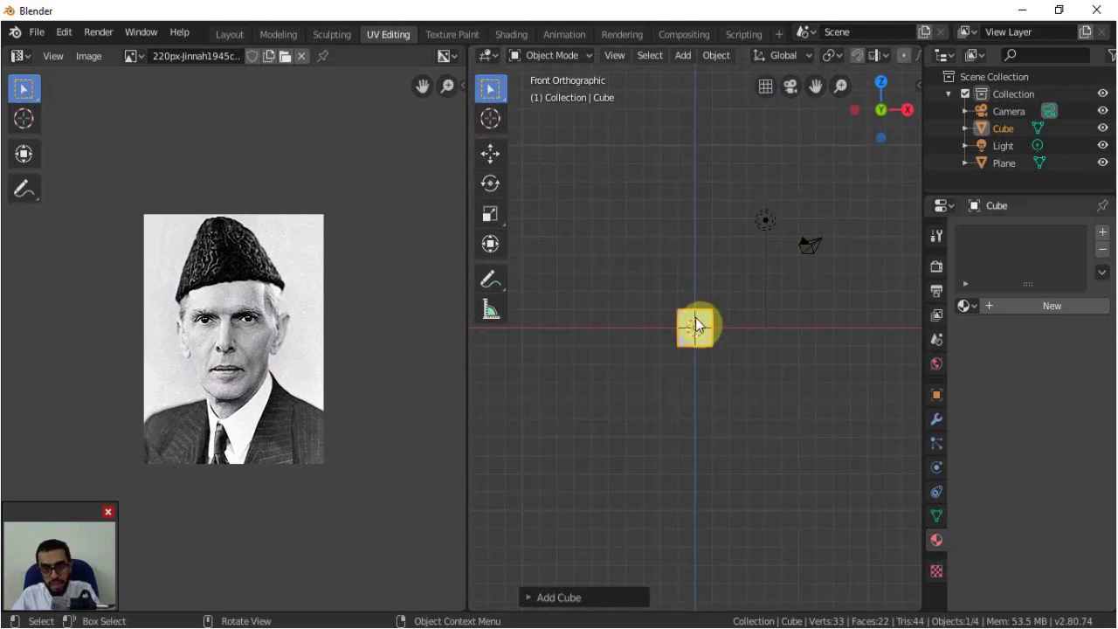
key(g)
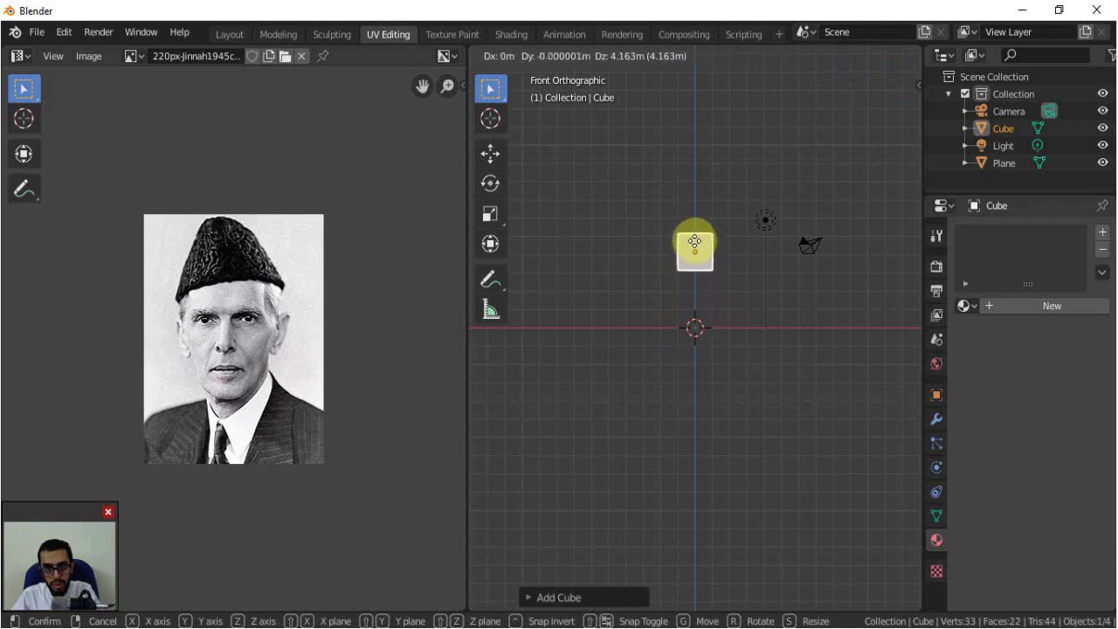
click(696, 243)
mouse_move(710, 296)
middle_down()
mouse_move(749, 373)
mouse_move(757, 309)
middle_up()
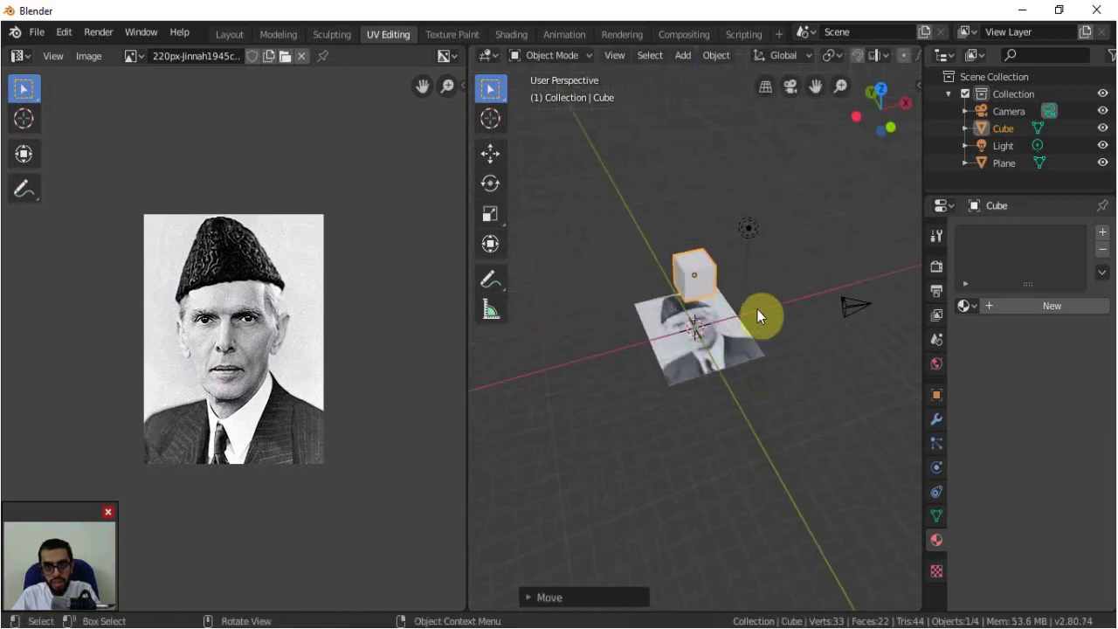
key(s)
click(844, 349)
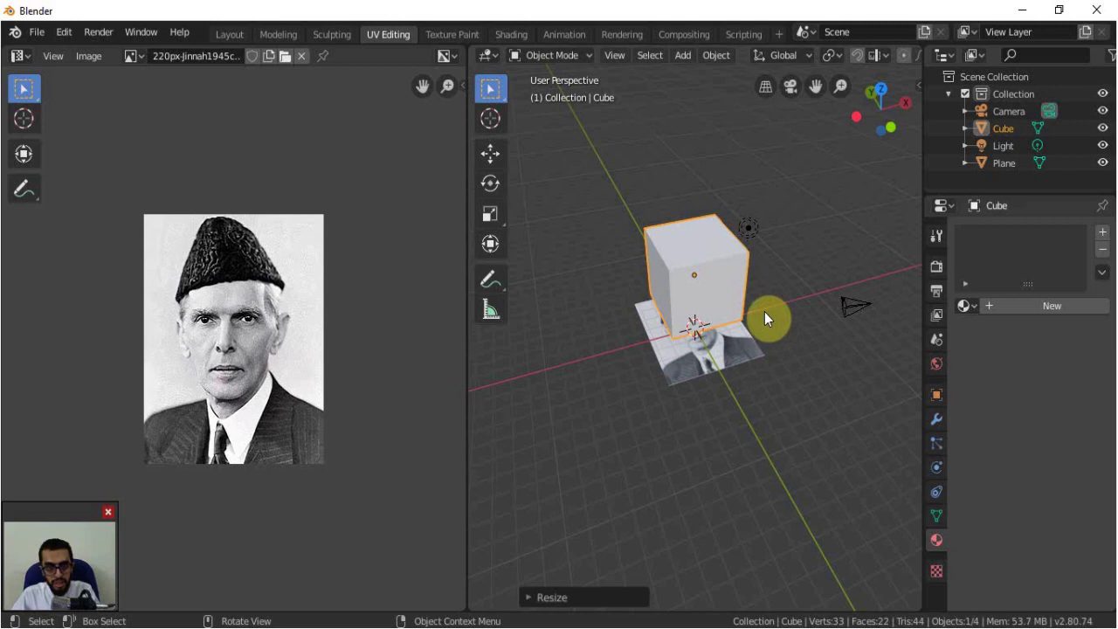
key(Tab)
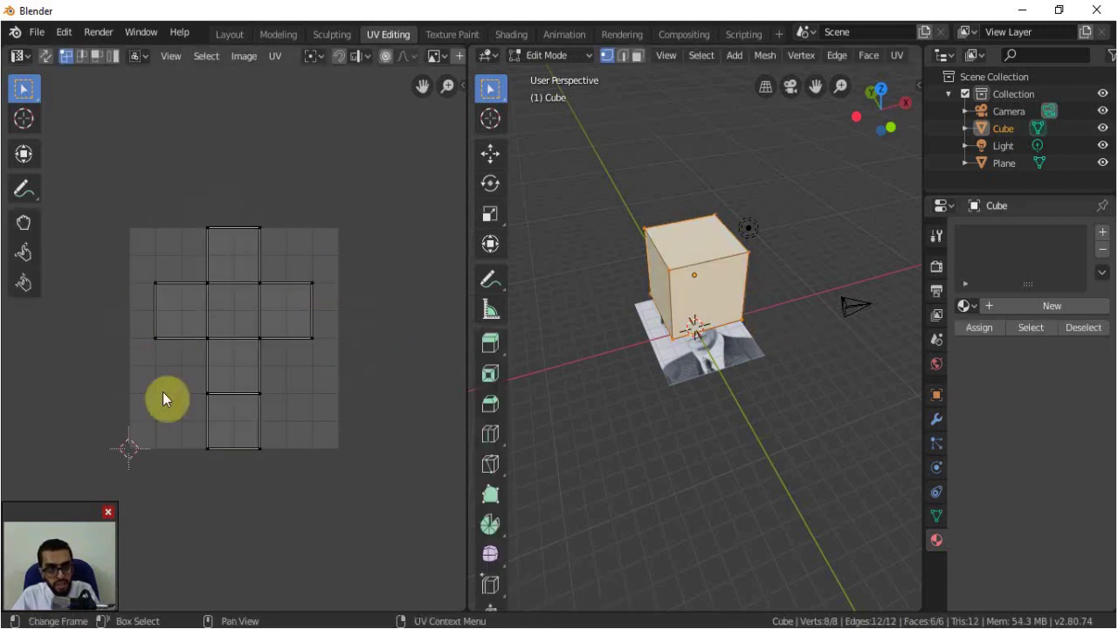
- Give the cube a new material with Flag_of_Pakistan.png as its Base Color image texture
click(1075, 304)
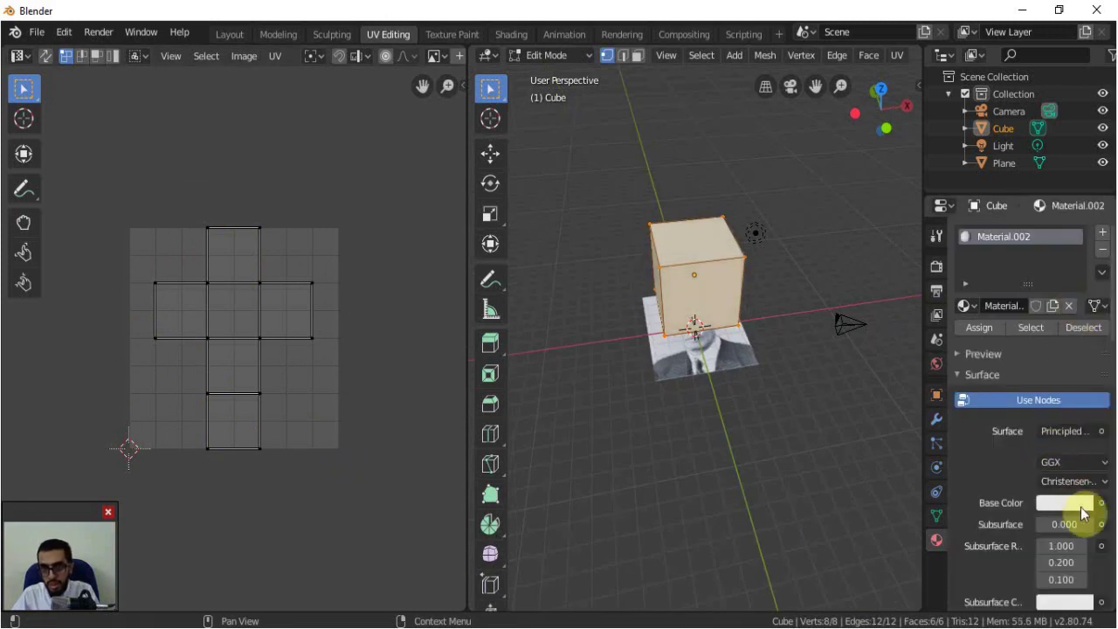
click(1101, 506)
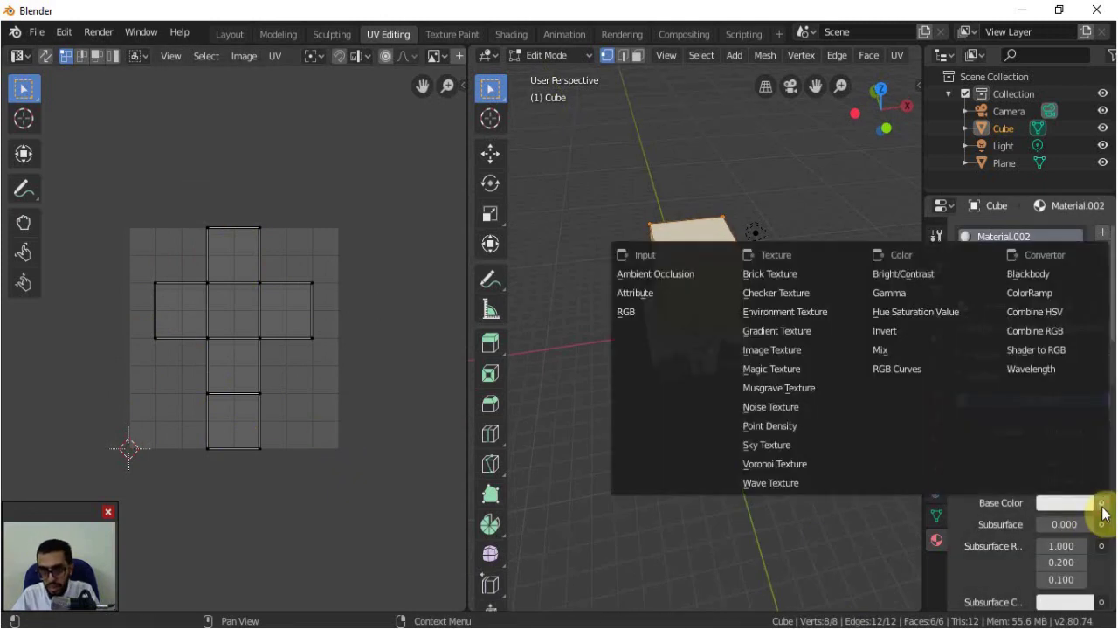
click(790, 351)
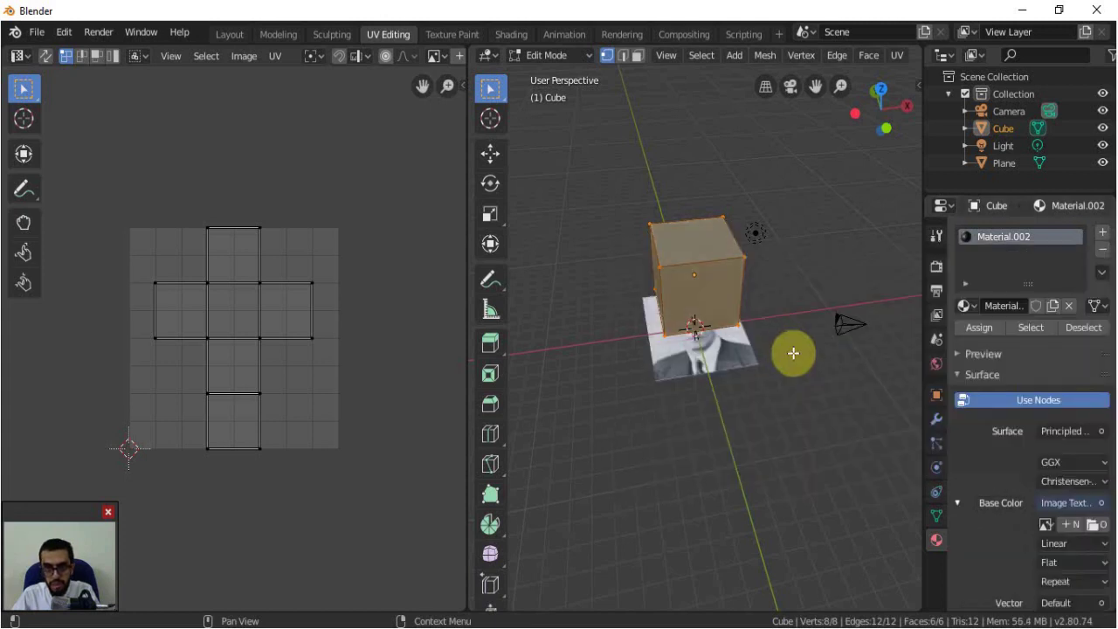
click(1093, 524)
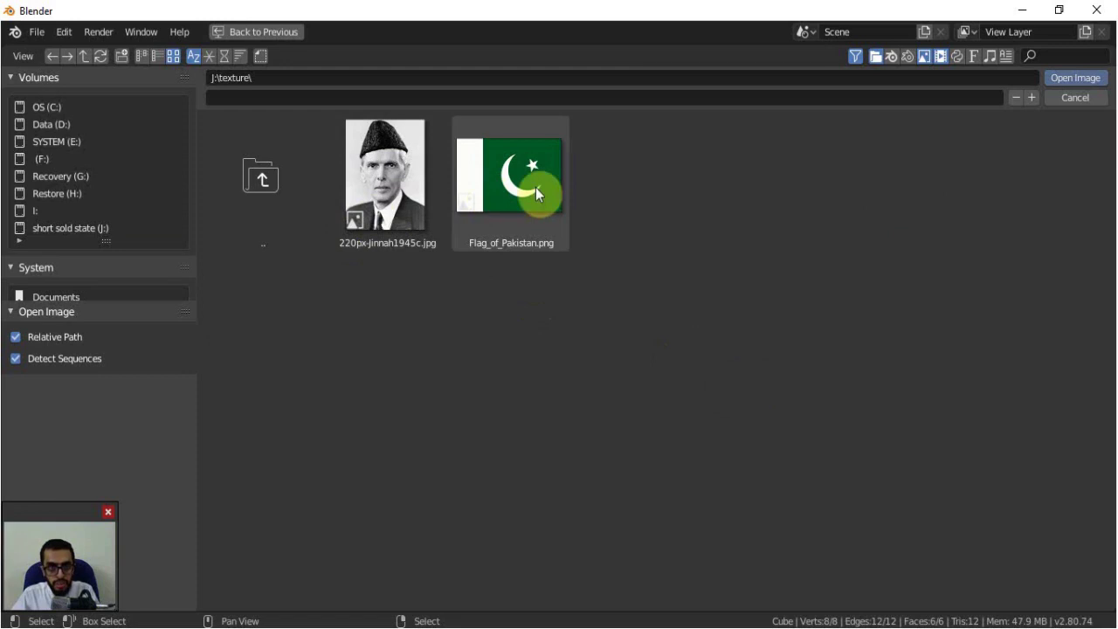
click(568, 197)
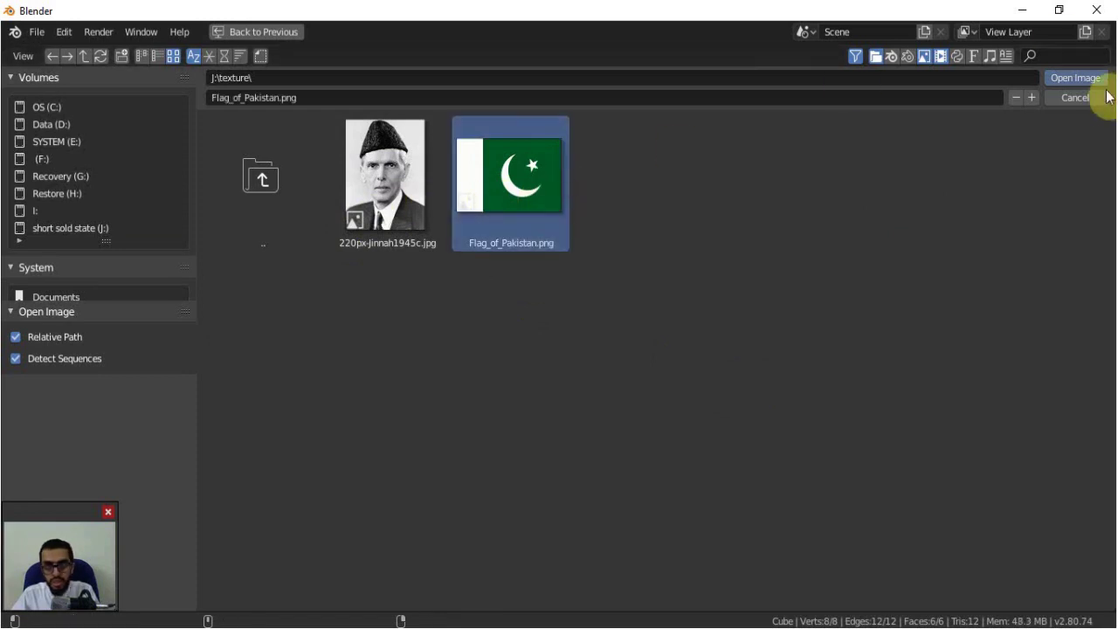
click(1071, 78)
mouse_move(702, 327)
middle_down()
mouse_move(771, 340)
mouse_move(623, 364)
middle_up()
scroll(367, 364, down, 5)
middle_drag(367, 364, 350, 374)
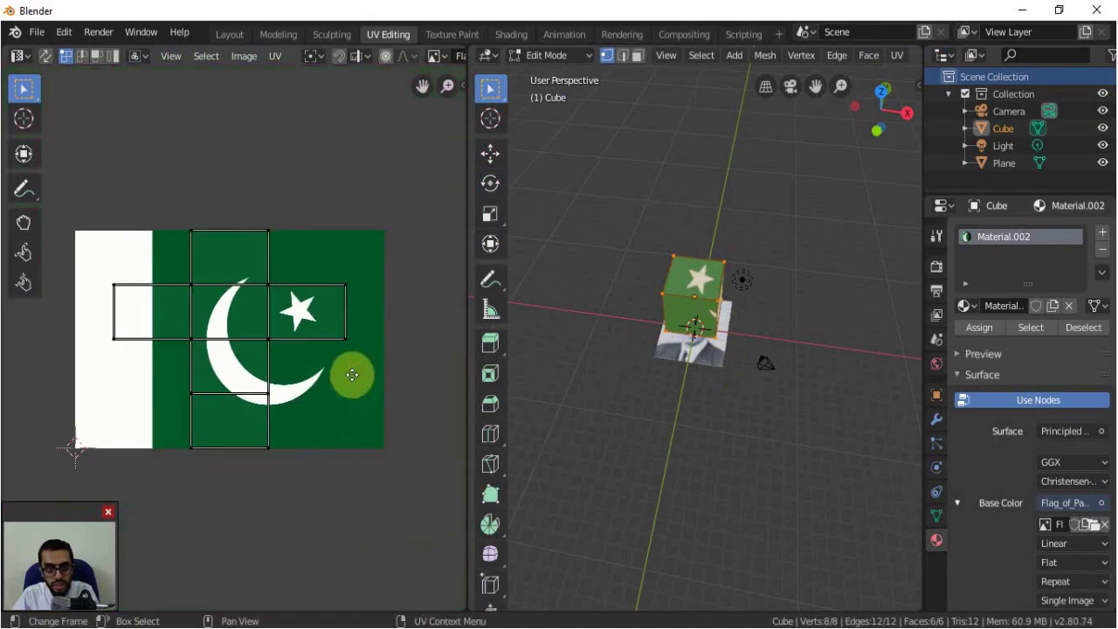
mouse_move(716, 332)
middle_down()
mouse_move(729, 387)
mouse_move(618, 326)
mouse_move(709, 378)
middle_up()
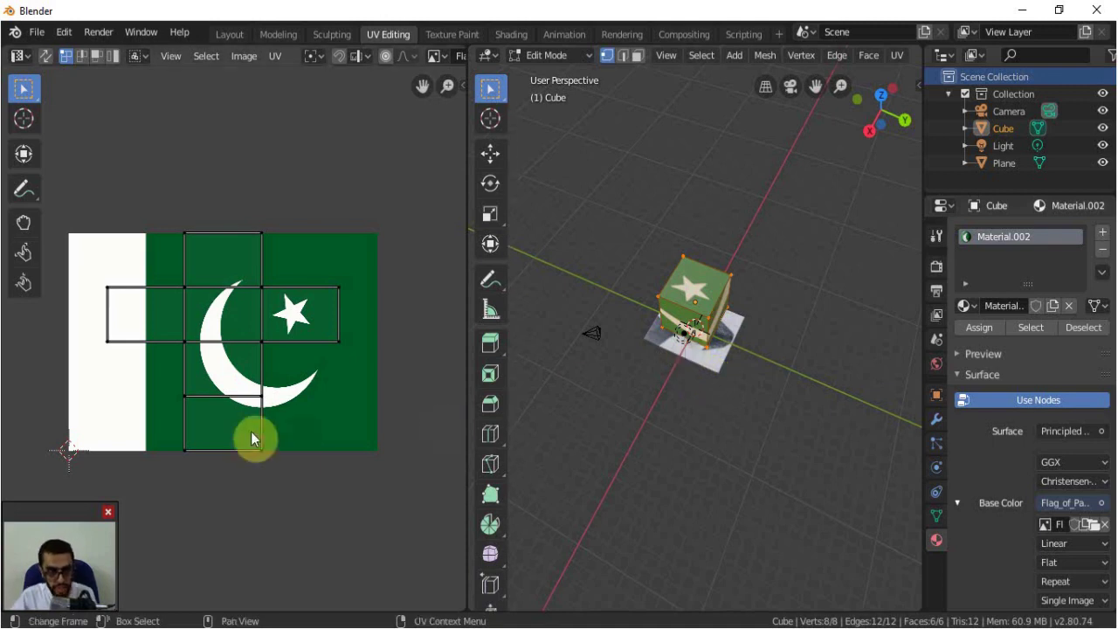
- Re-unwrap the cube with Smart UV Project
middle_drag(699, 366, 748, 326)
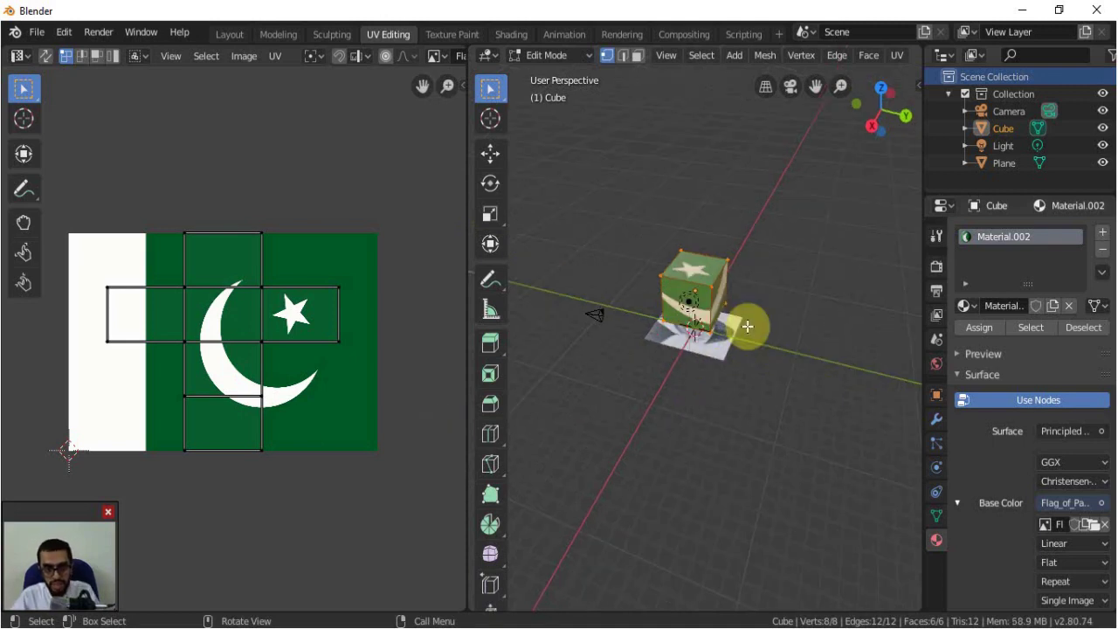
key(u)
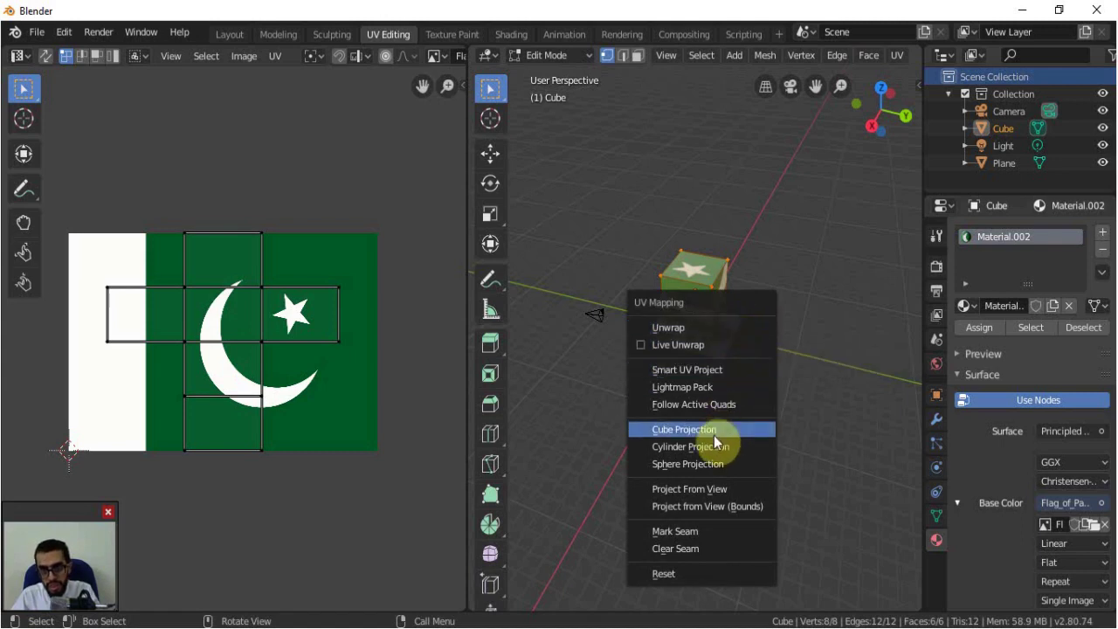
click(680, 372)
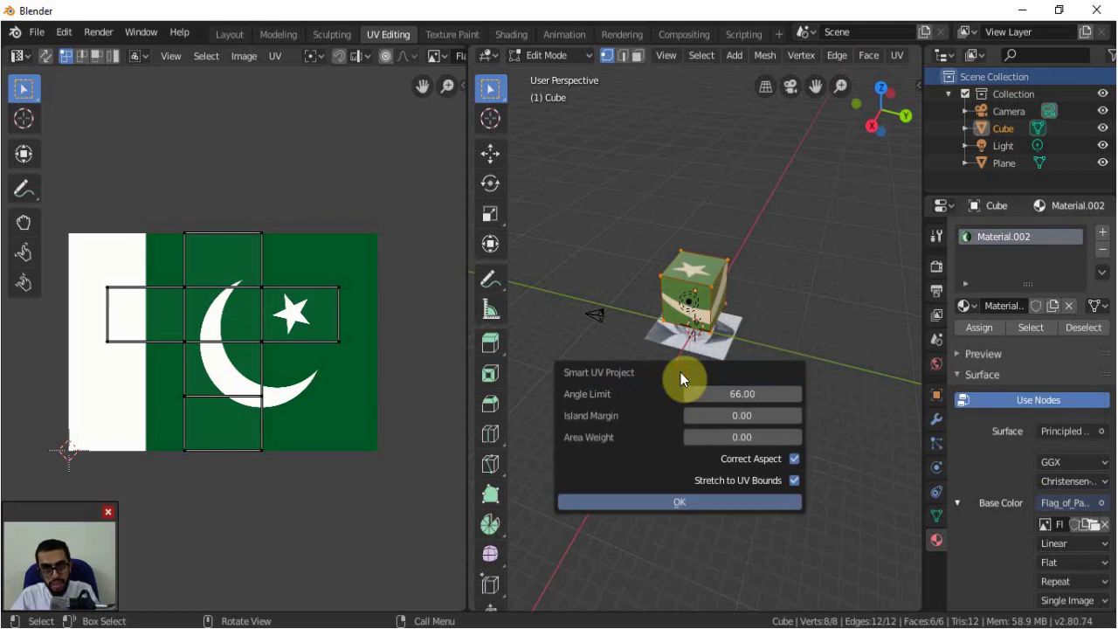
click(714, 501)
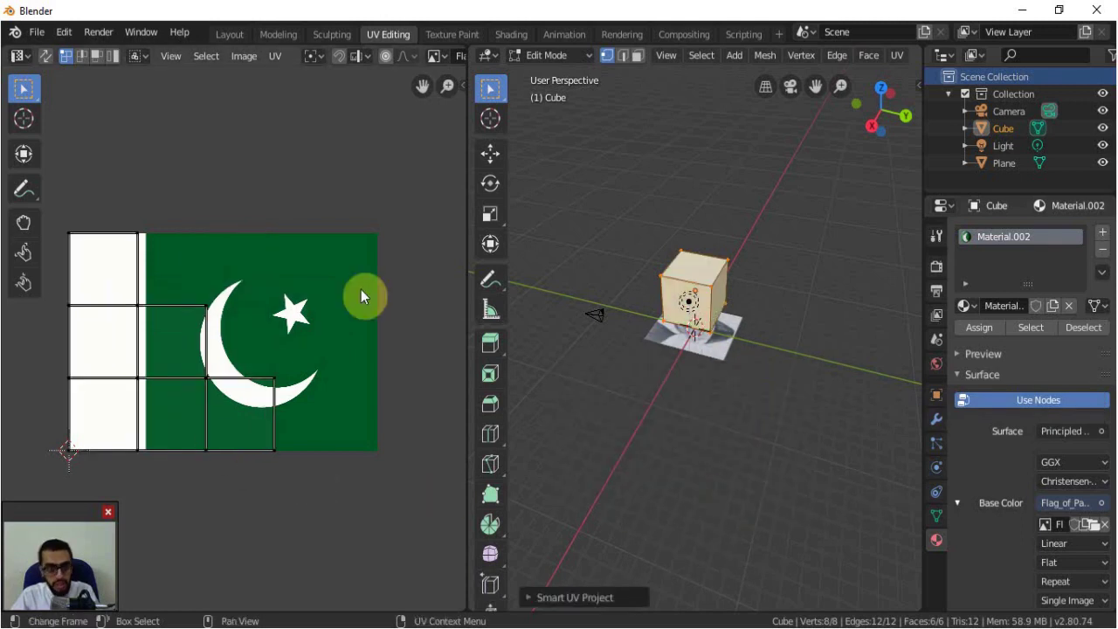
- Assign two selected faces to a new material slot with a new white Material.003
click(615, 292)
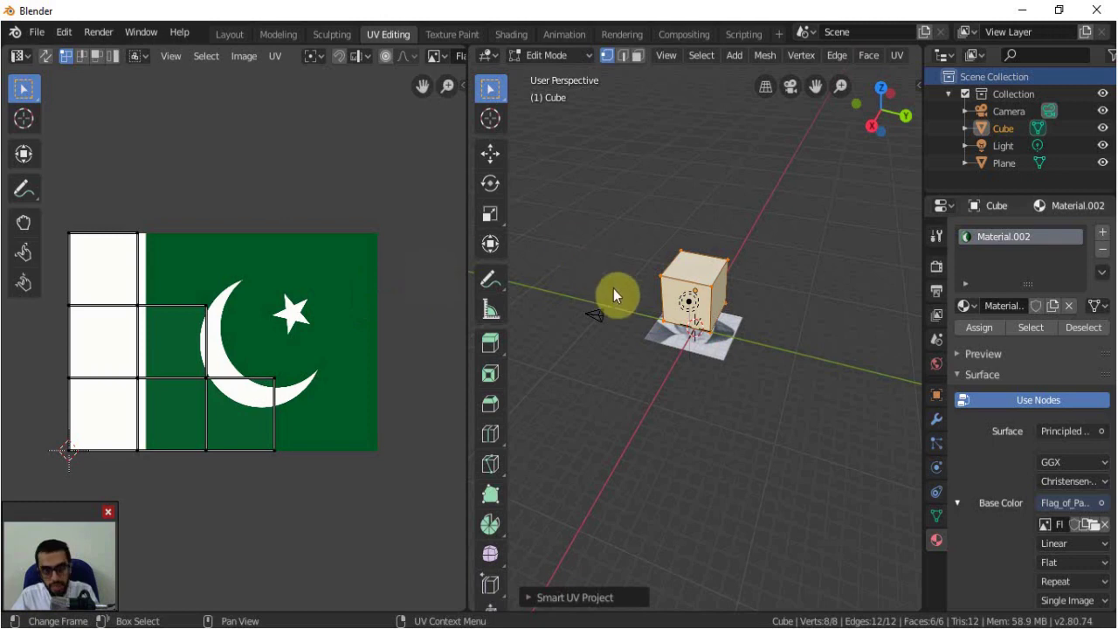
click(636, 151)
click(636, 55)
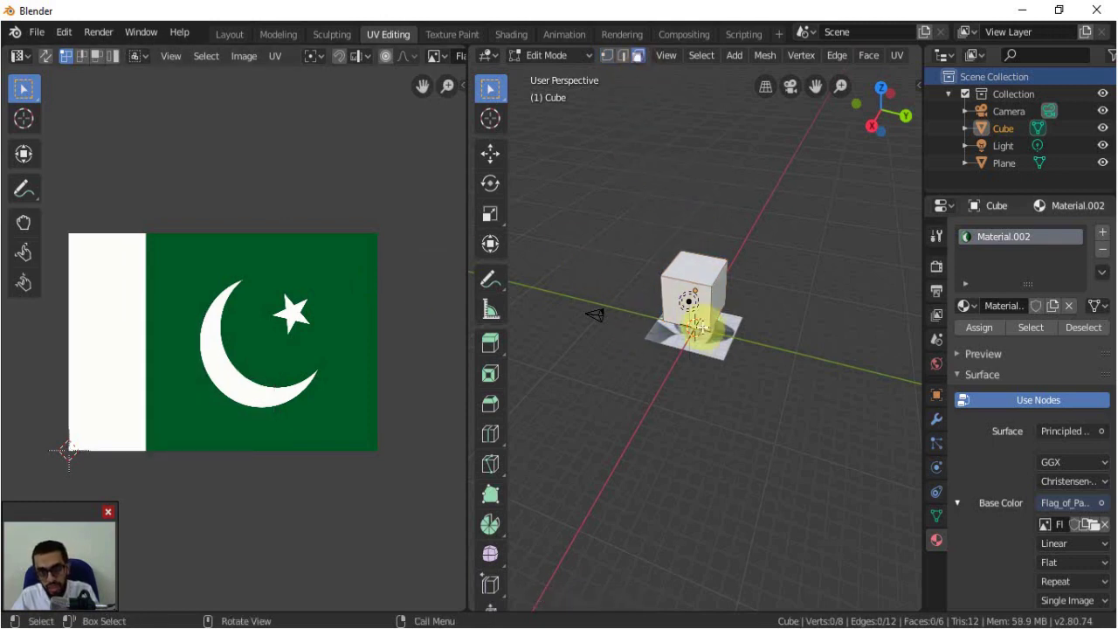
click(690, 264)
mouse_move(698, 342)
middle_down()
mouse_move(690, 291)
mouse_move(706, 242)
mouse_move(691, 295)
mouse_move(700, 302)
middle_up()
shift+click(696, 306)
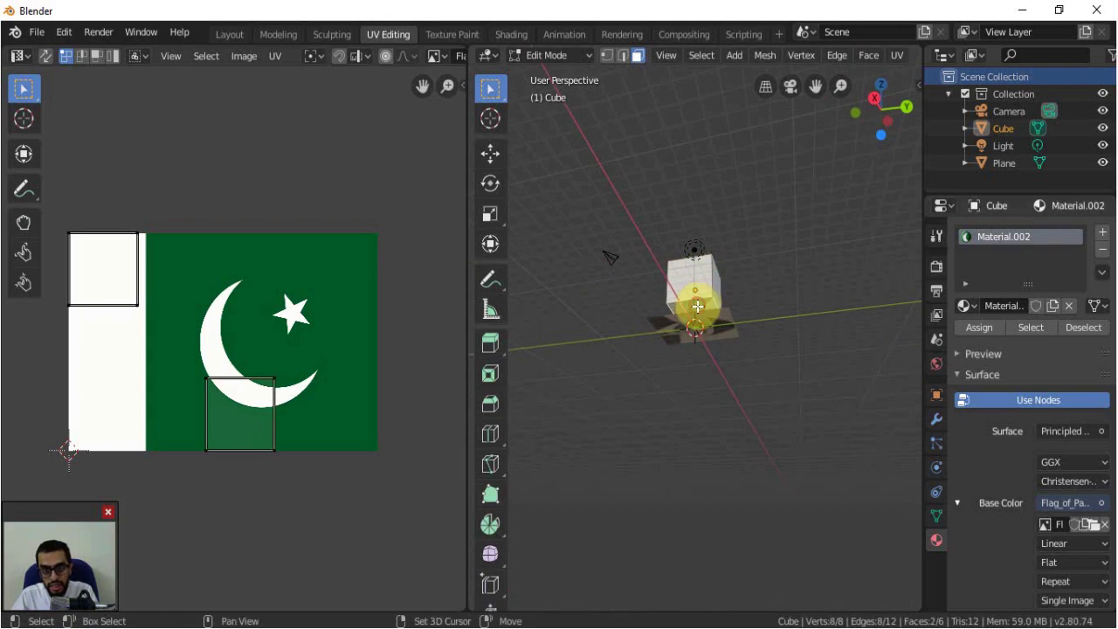
click(1102, 232)
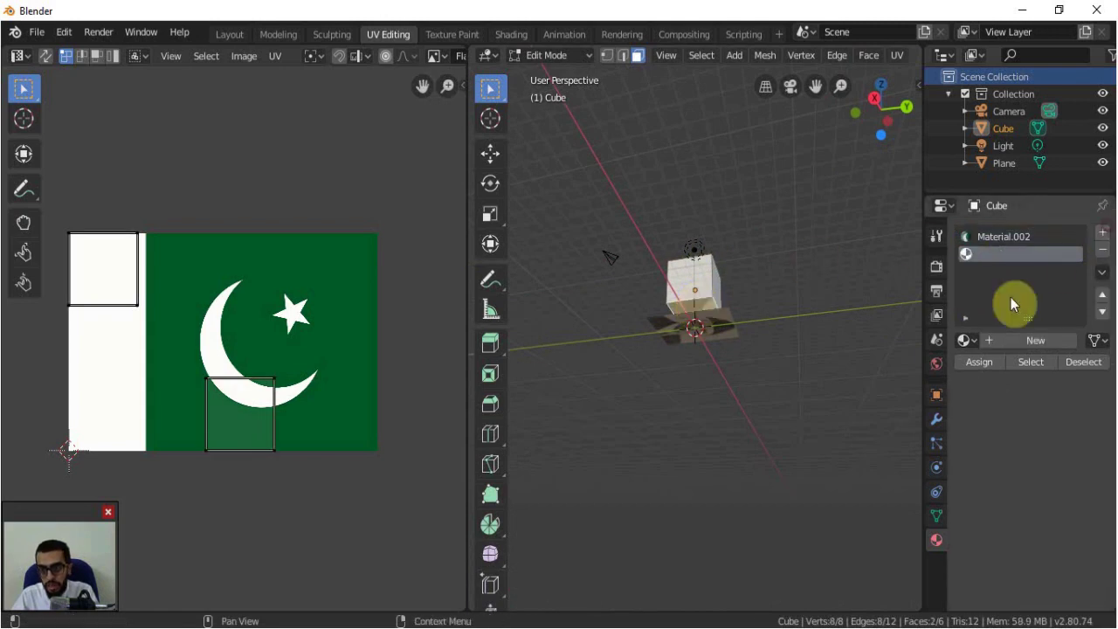
click(972, 367)
click(1023, 337)
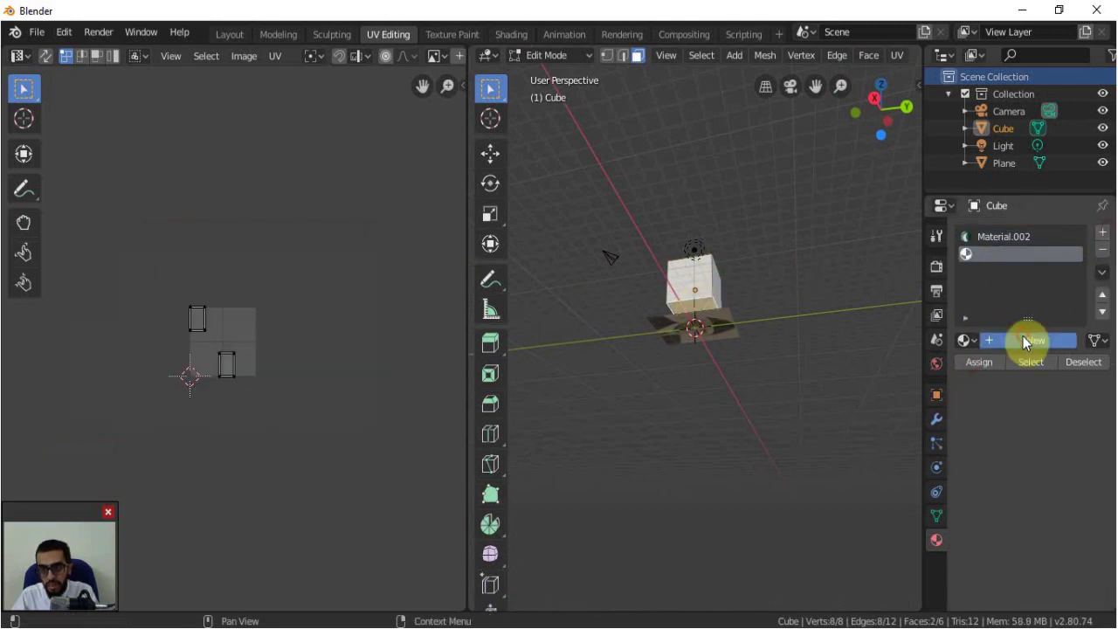
mouse_move(804, 289)
middle_down()
mouse_move(788, 394)
mouse_move(758, 404)
middle_up()
- Select one side face and scale its UV island up over the flag
scroll(751, 399, up, 3)
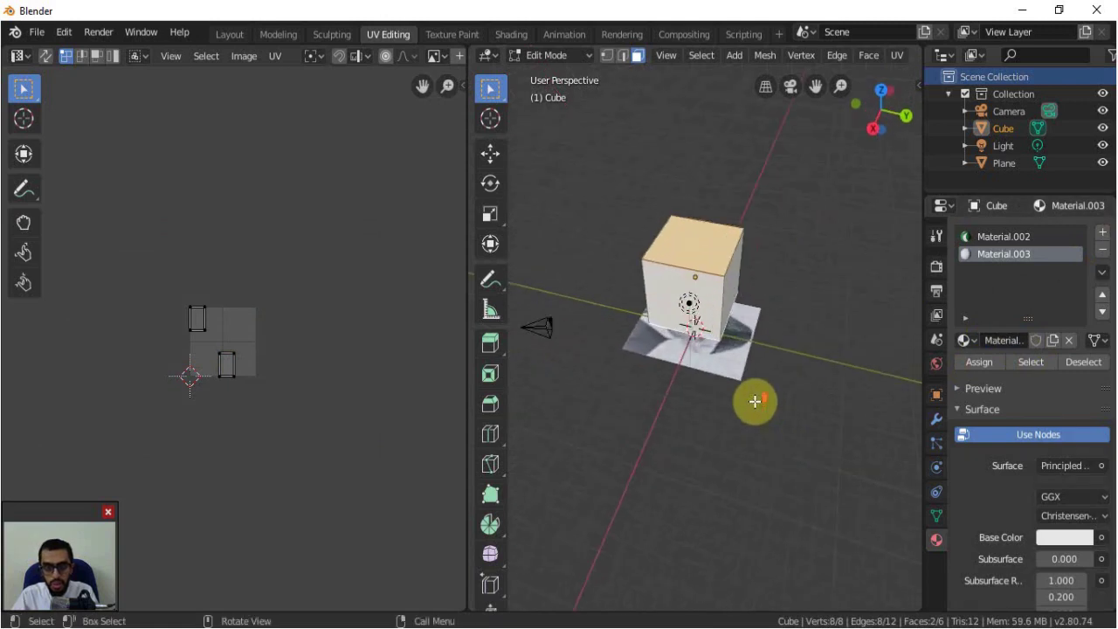
click(689, 293)
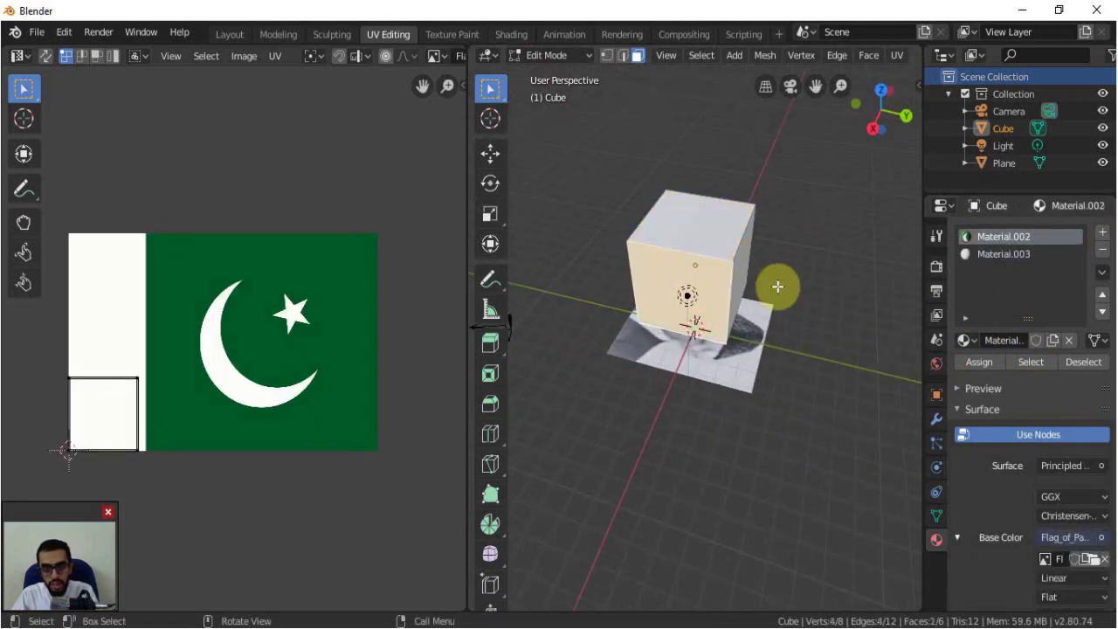
mouse_move(790, 305)
middle_down()
mouse_move(729, 316)
mouse_move(736, 324)
middle_up()
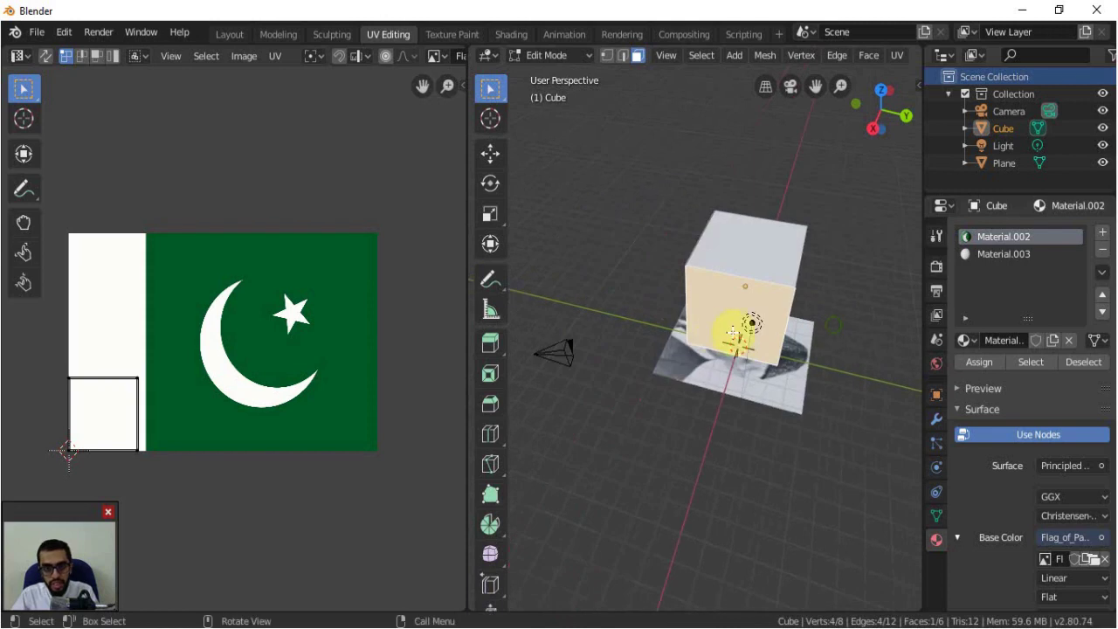
key(a)
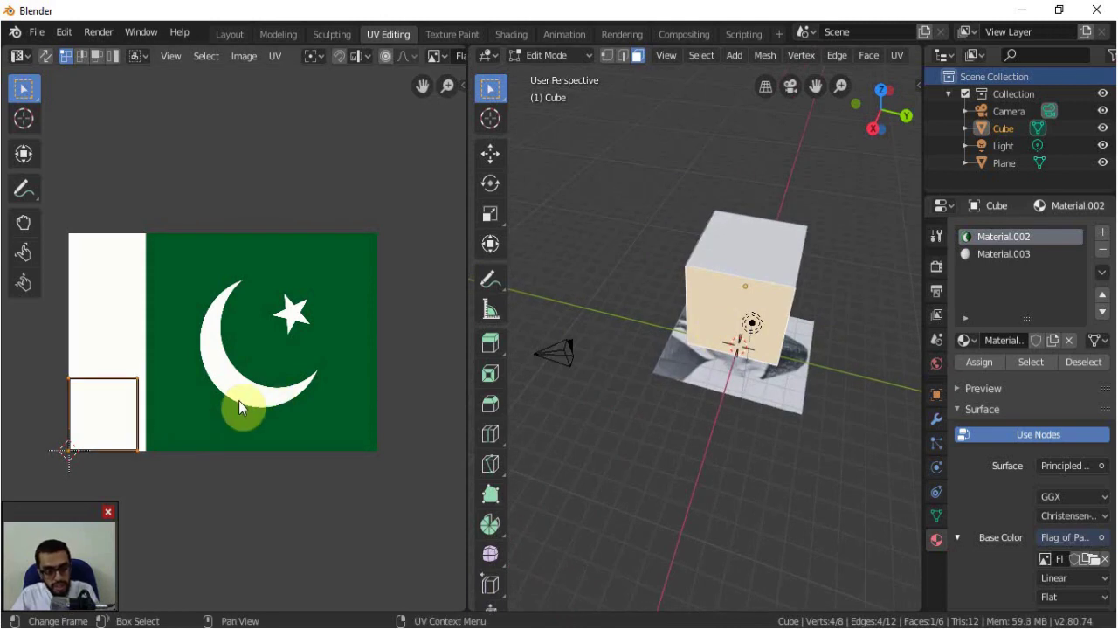
key(s)
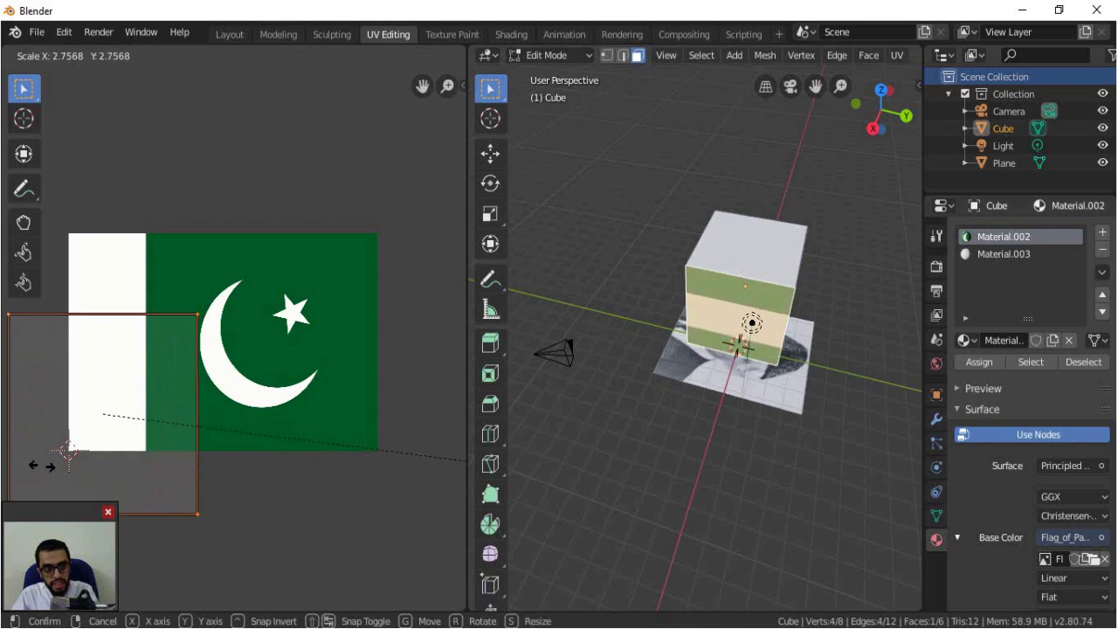
click(4, 429)
- Move the UV onto the crescent, rotate it 90°, and enlarge it to cover the green field
key(g)
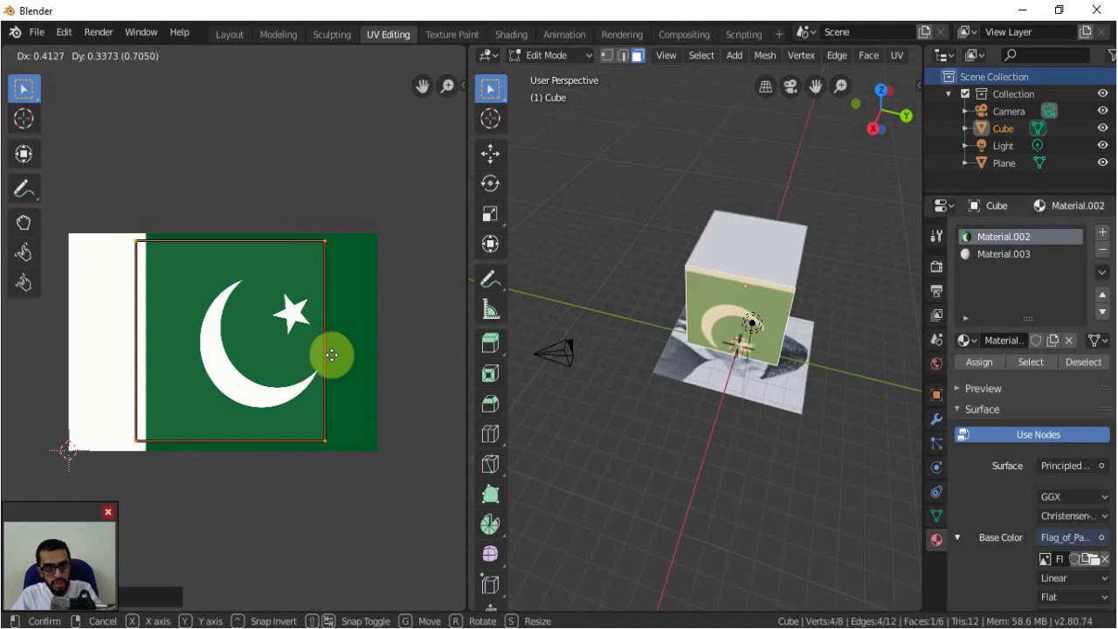
click(332, 355)
text(r)
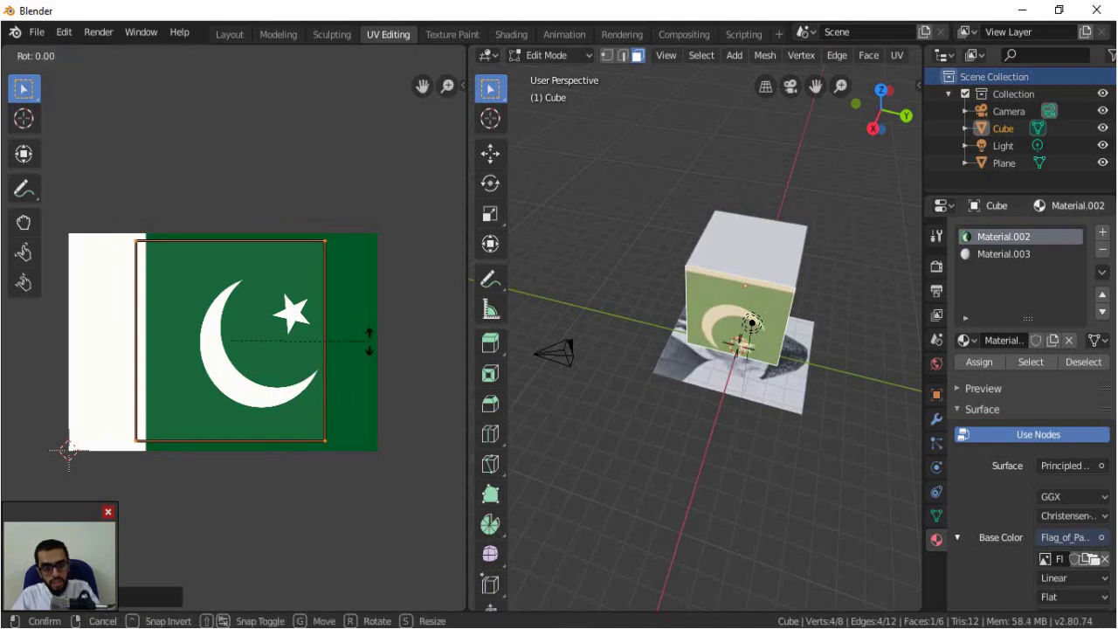
text(90)
key(Return)
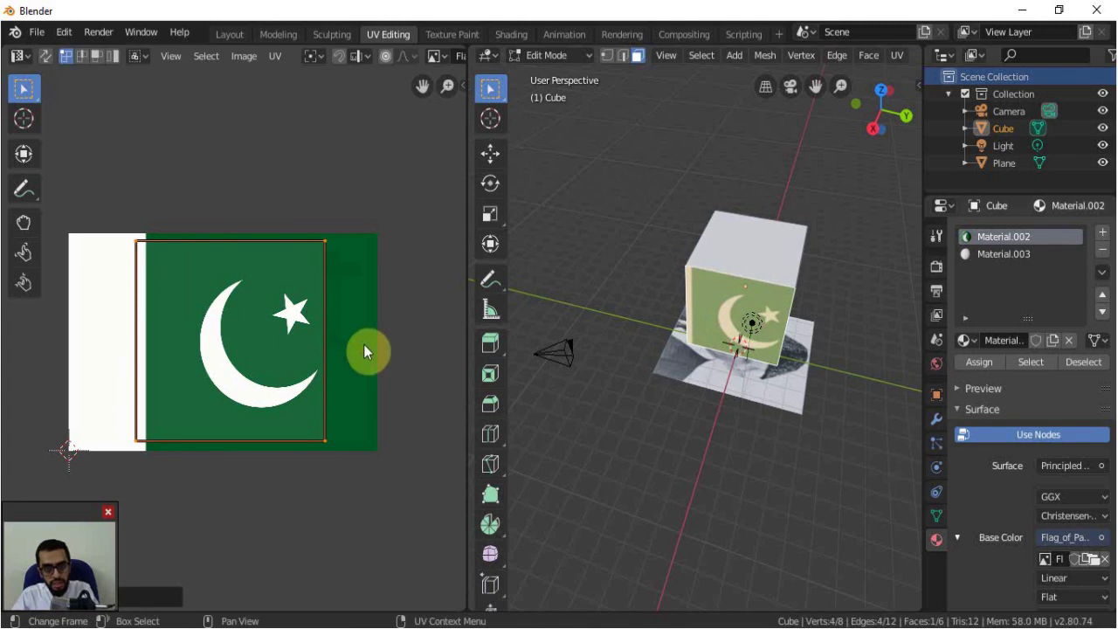
key(s)
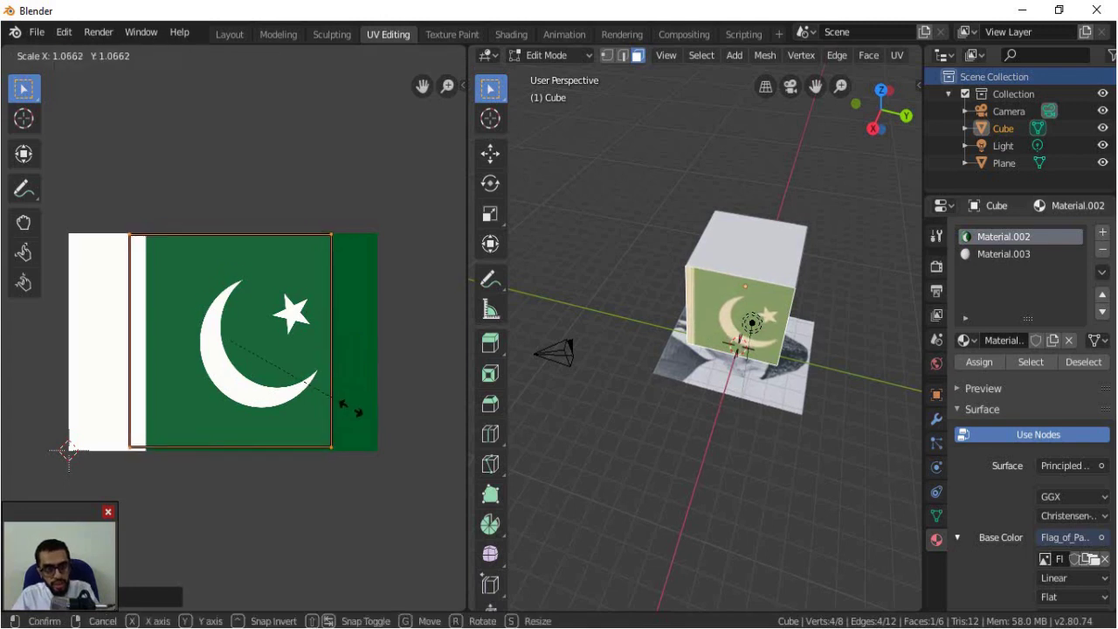
click(312, 394)
mouse_move(751, 375)
middle_down()
mouse_move(680, 361)
mouse_move(703, 262)
middle_up()
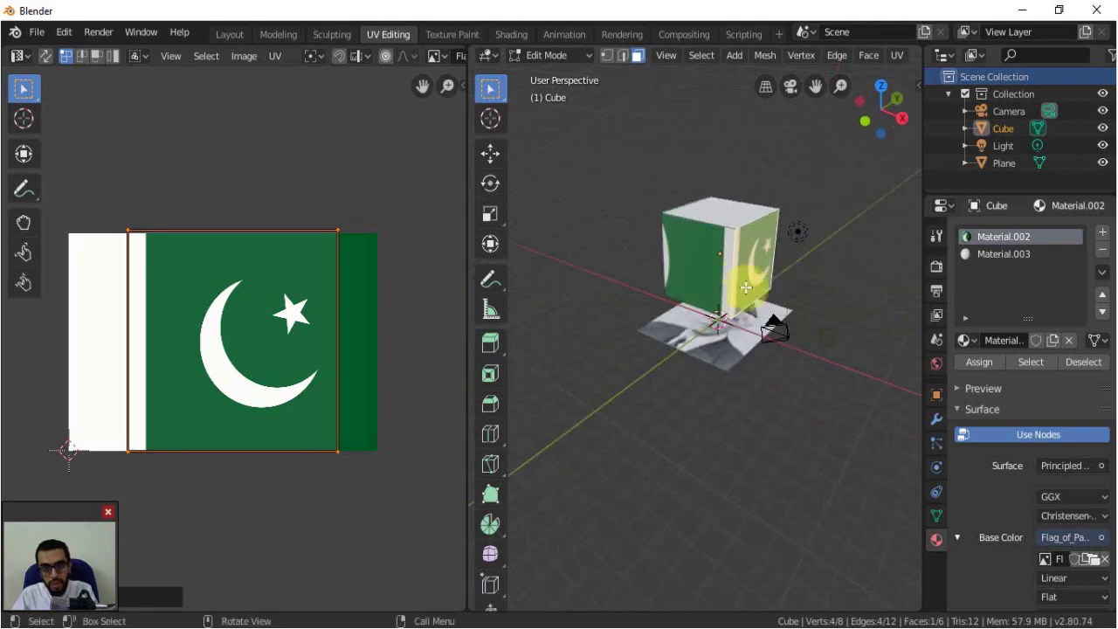
- Scale and move another face's UV over the crescent and star, rotating it 180° upright
click(706, 260)
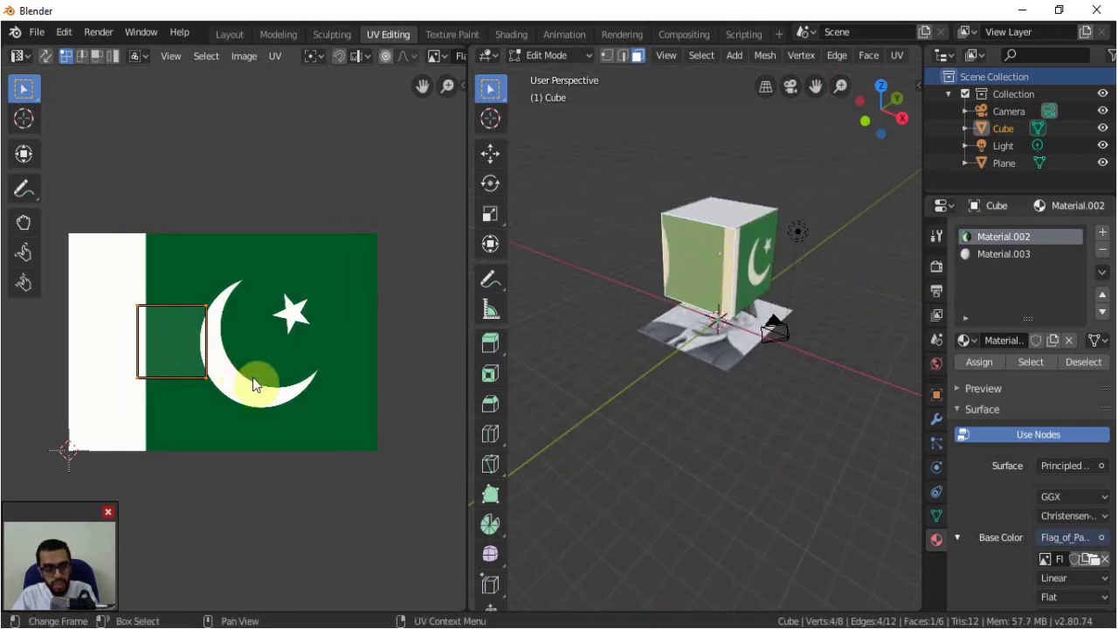
key(s)
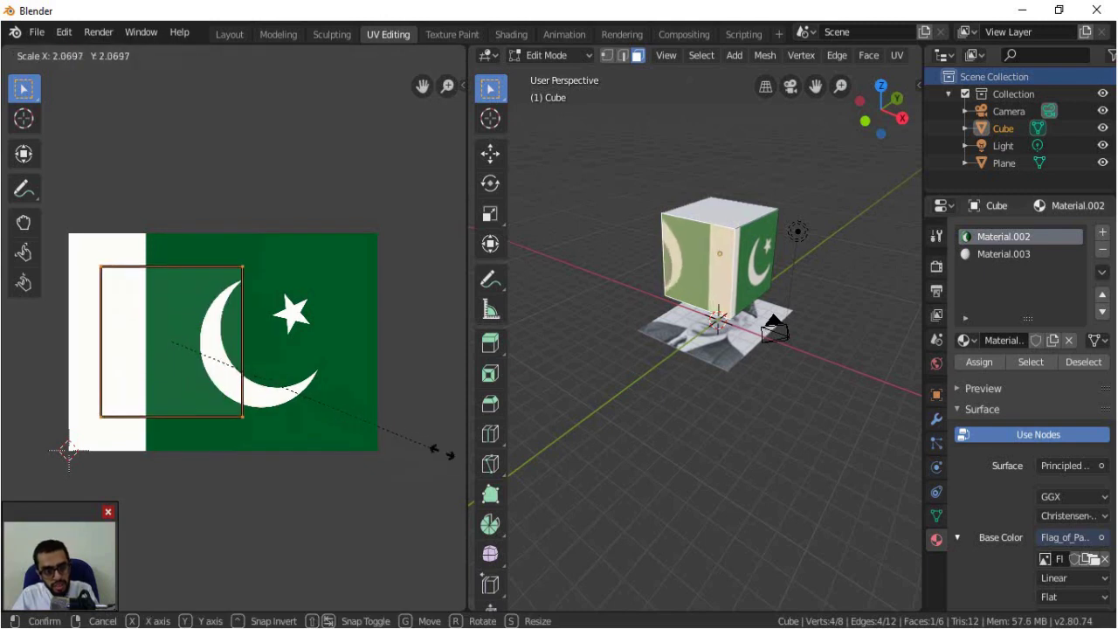
click(94, 486)
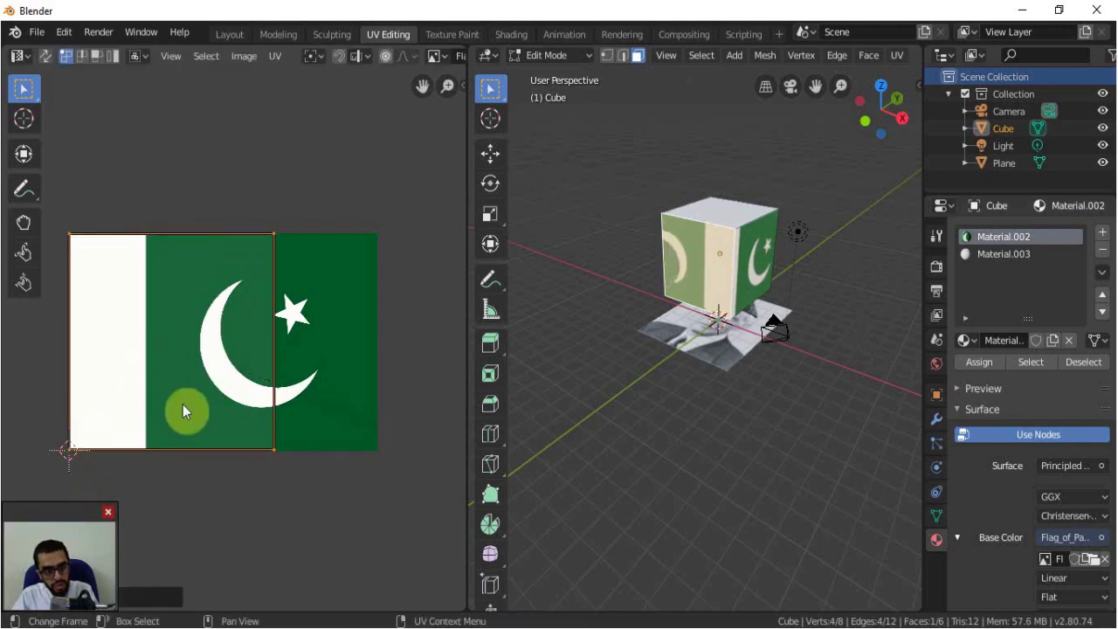
key(g)
click(237, 405)
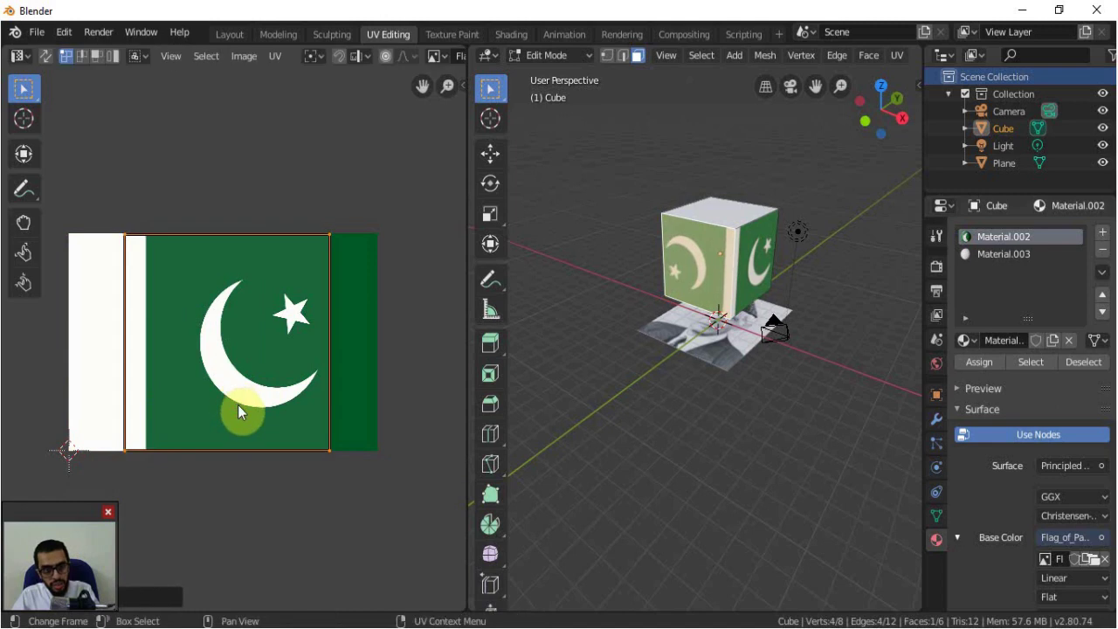
text(r180)
key(Return)
middle_drag(632, 347, 812, 348)
- Select a third face and scale and move its UV island onto the flag
mouse_move(699, 355)
middle_down()
mouse_move(811, 349)
mouse_move(679, 290)
middle_up()
click(679, 289)
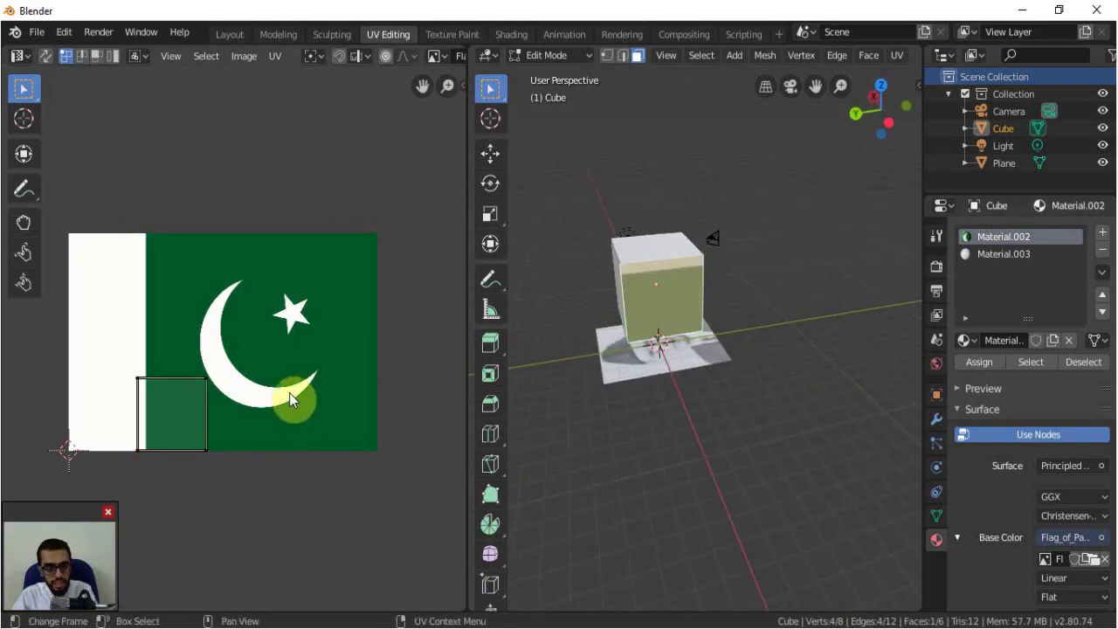
key(a)
key(s)
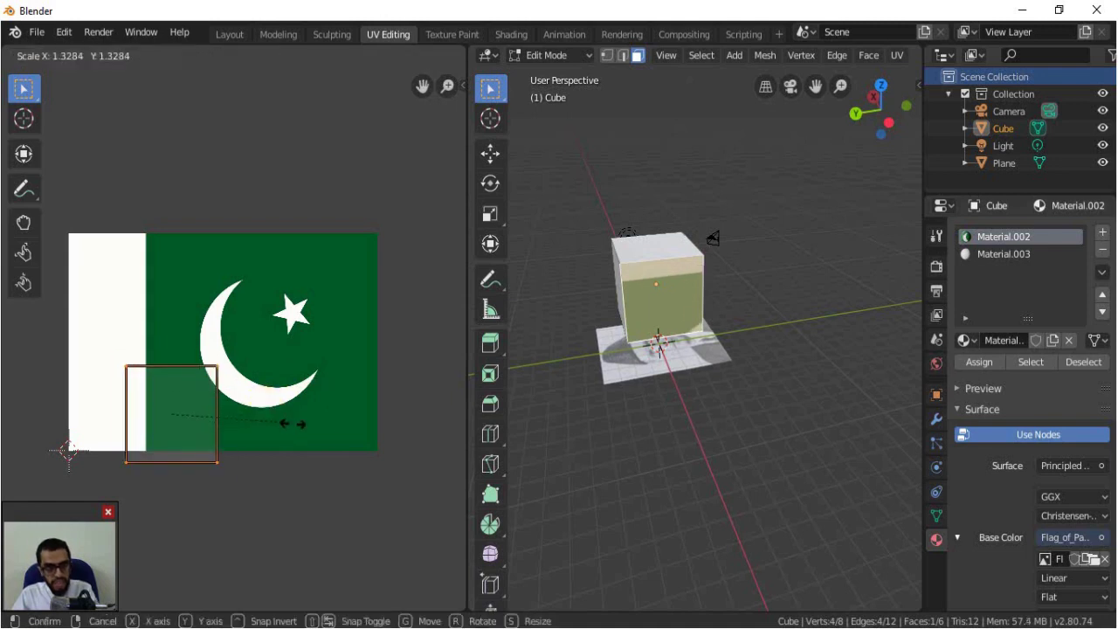
click(378, 455)
key(g)
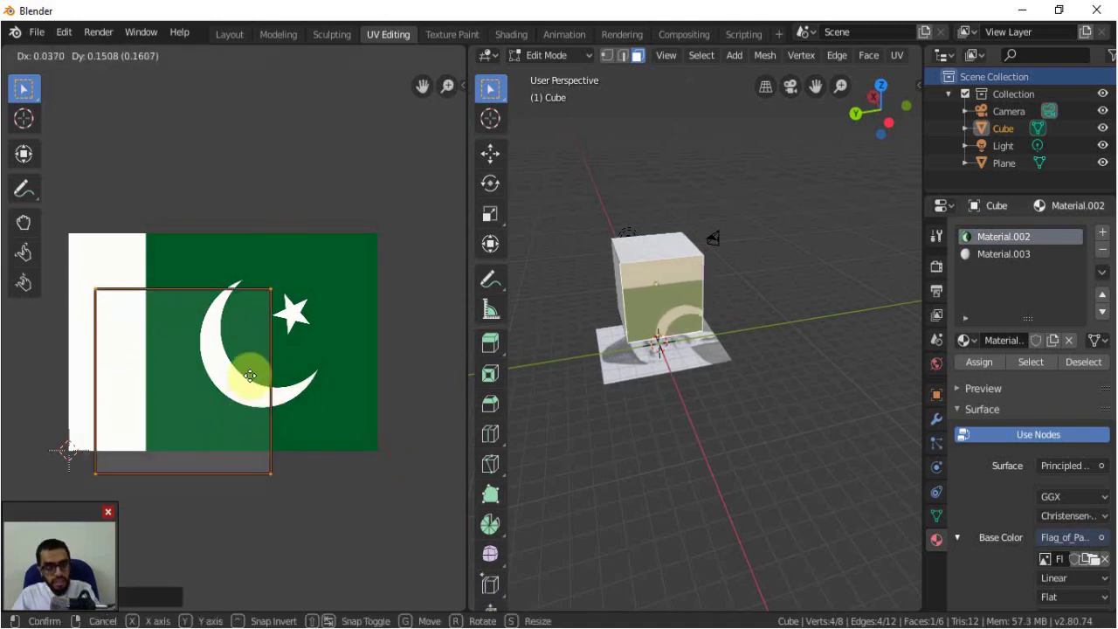
click(264, 343)
- Resize and shift that UV over the emblem and rotate it 90°
key(s)
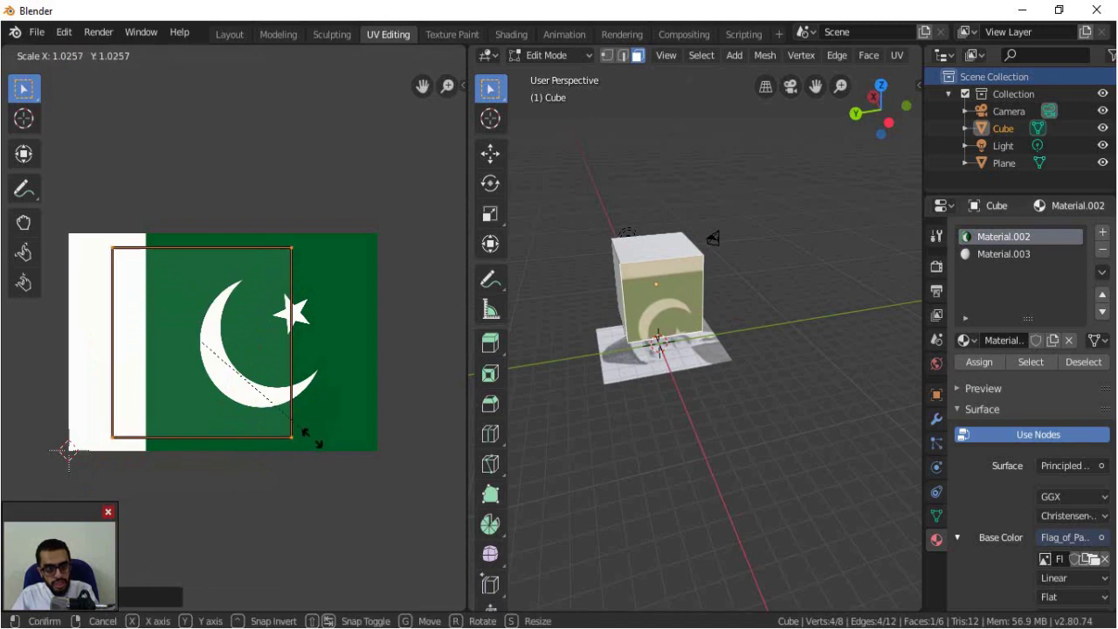
click(259, 411)
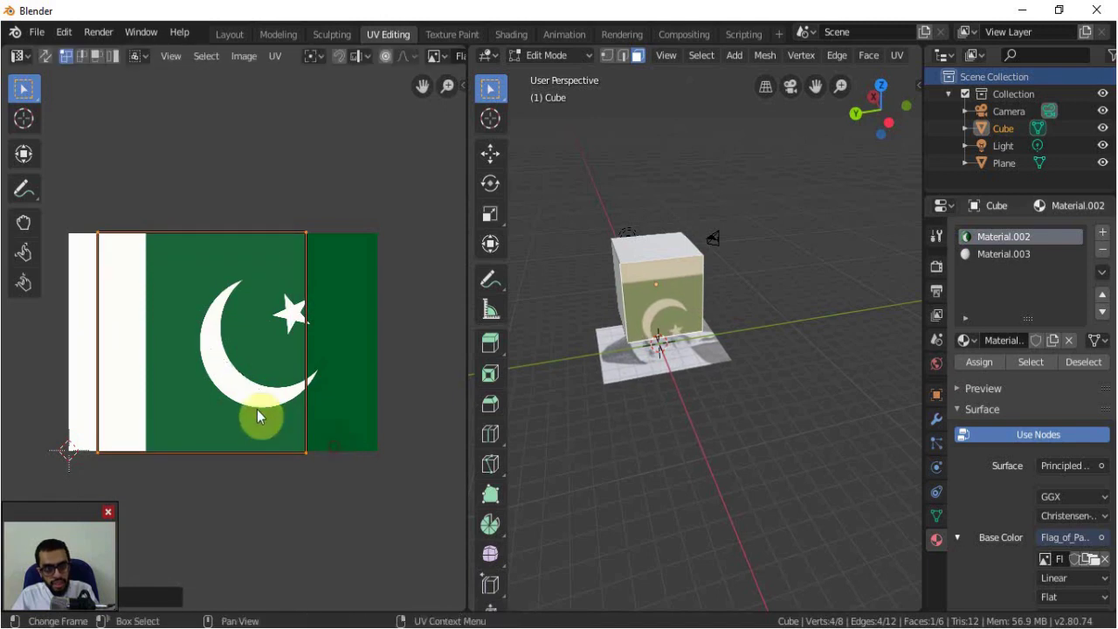
key(g)
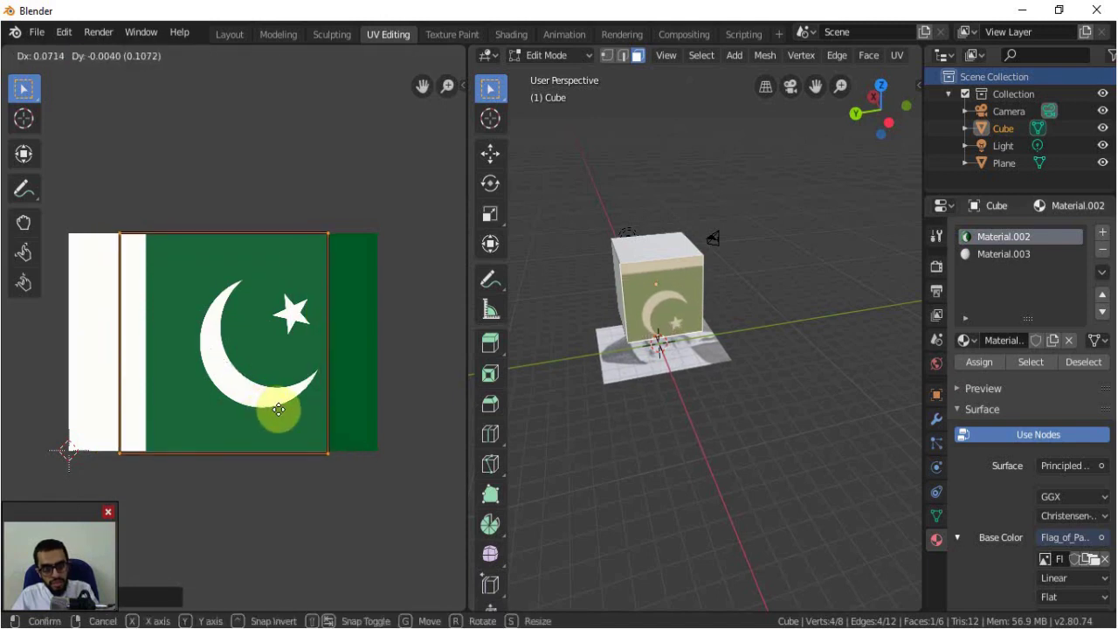
click(281, 414)
key(r)
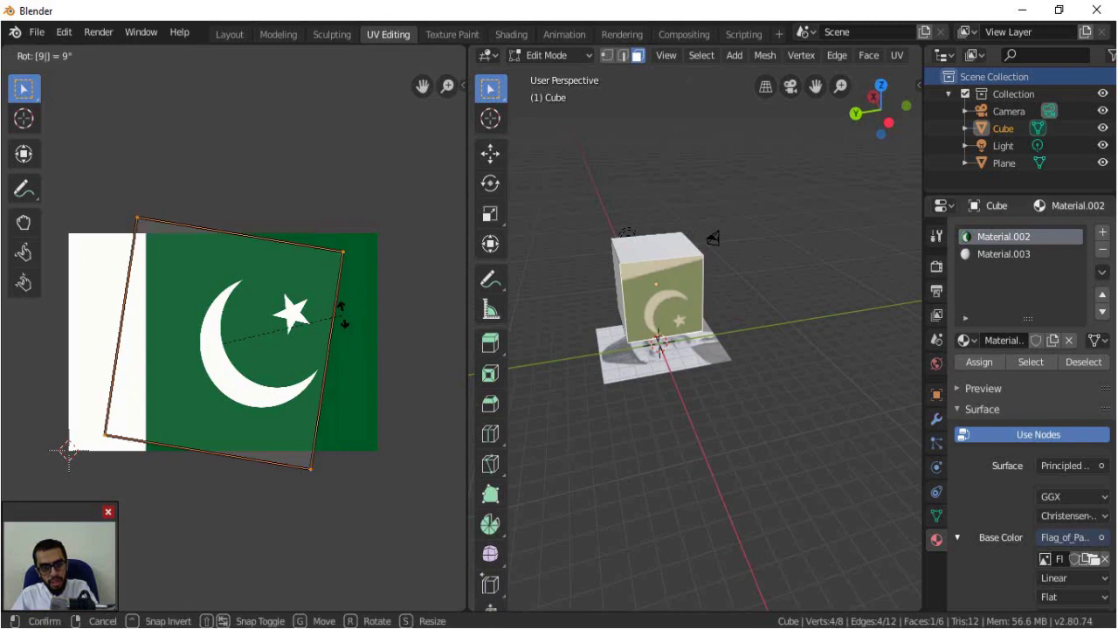
key(0)
click(344, 319)
mouse_move(754, 370)
middle_down()
mouse_move(567, 369)
mouse_move(916, 364)
mouse_move(571, 364)
mouse_move(712, 372)
mouse_move(821, 362)
mouse_move(689, 374)
mouse_move(771, 352)
mouse_move(708, 303)
middle_up()
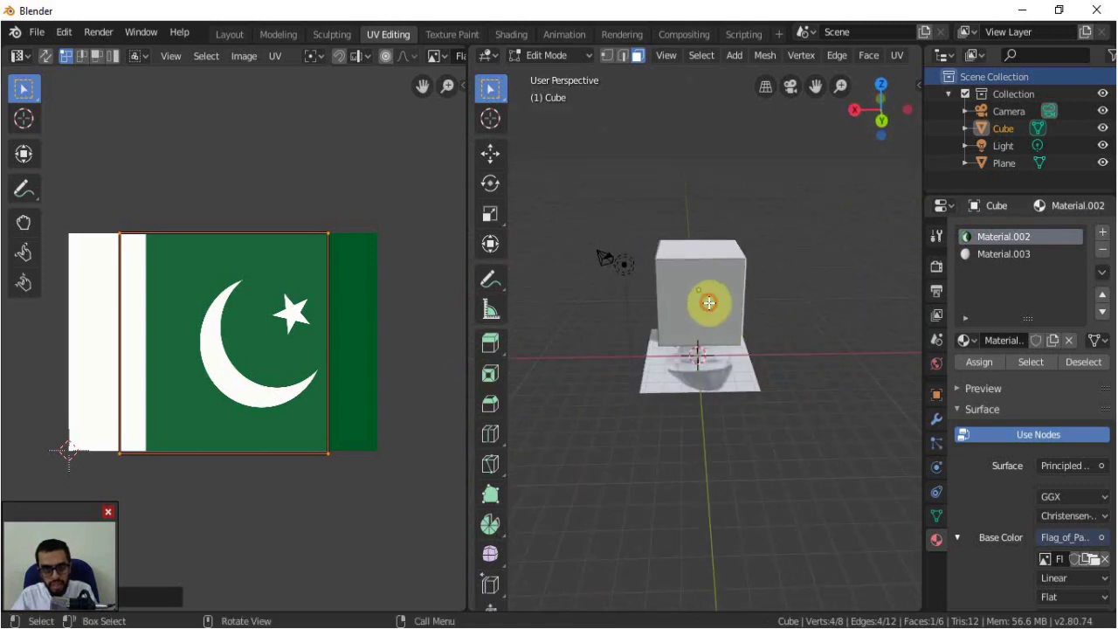
- Select the front face and scale and move its UV island across the flag
click(708, 302)
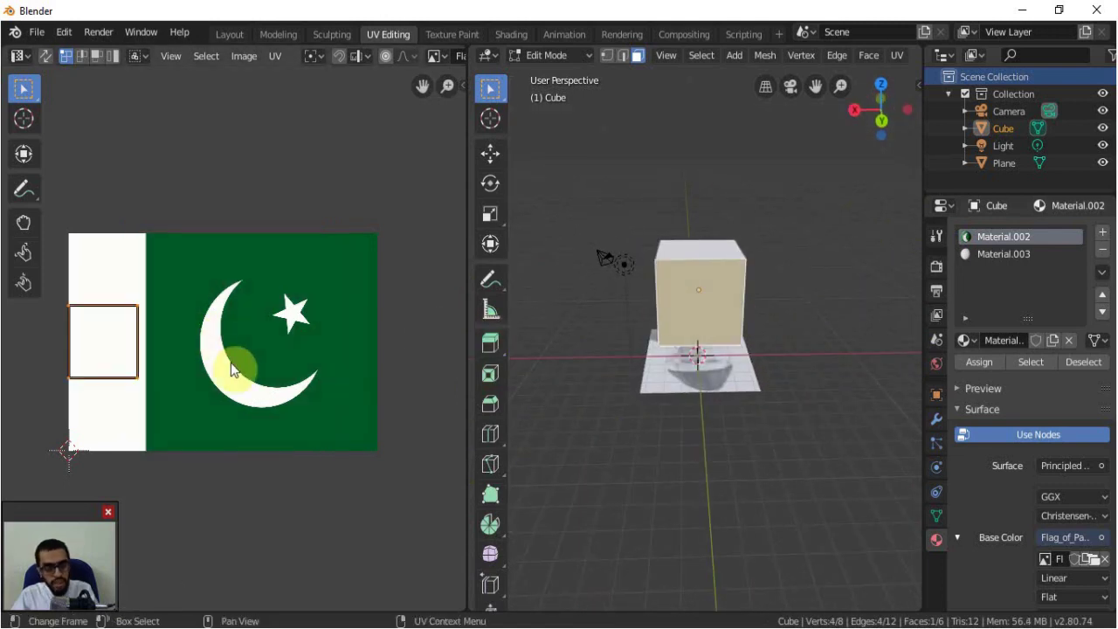
key(s)
click(418, 430)
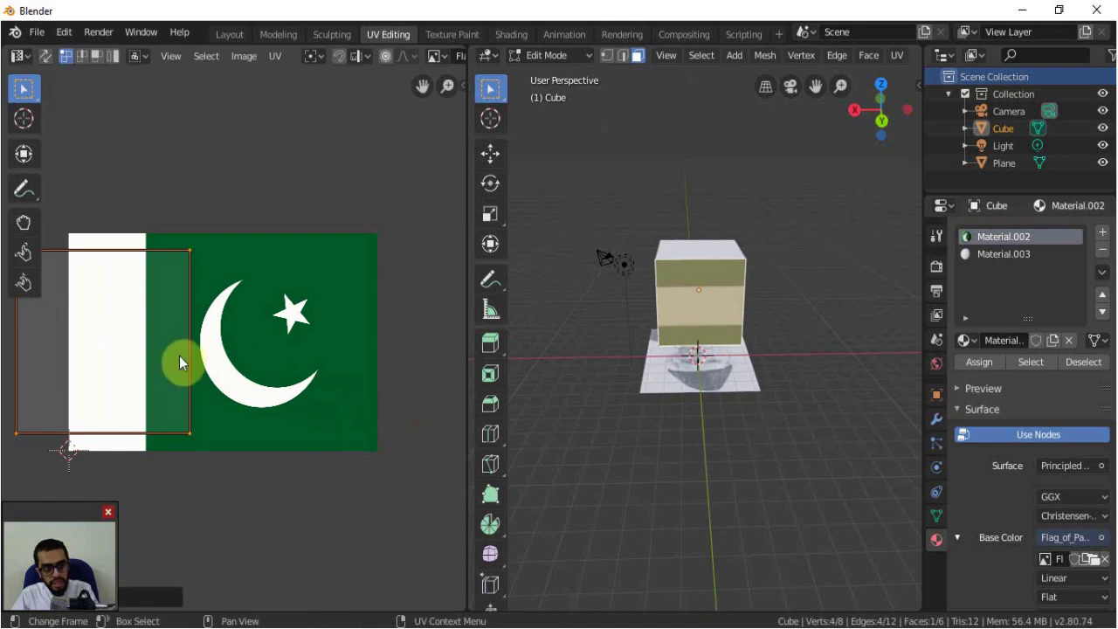
key(g)
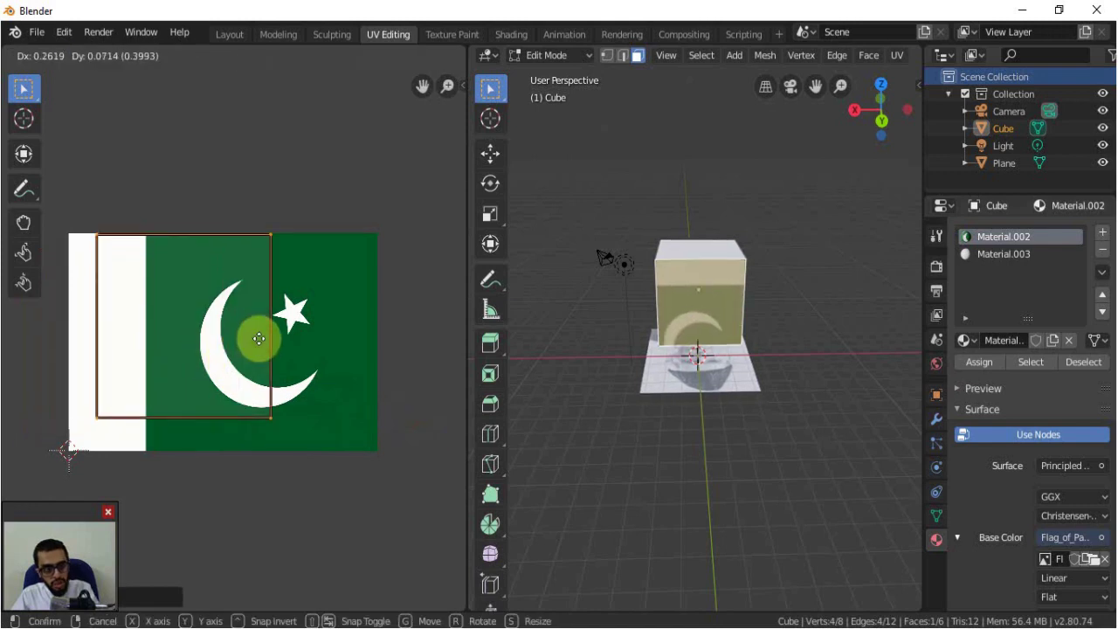
click(259, 339)
key(s)
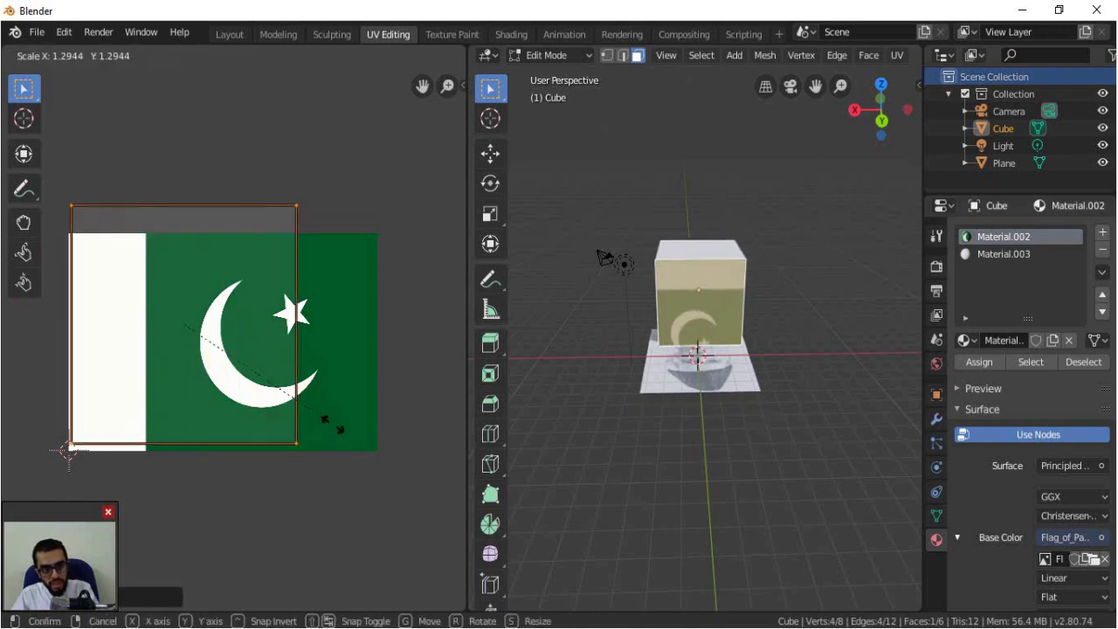
click(271, 388)
- Place the front UV over the crescent and star, rotate it 90°, and return to Object Mode
key(g)
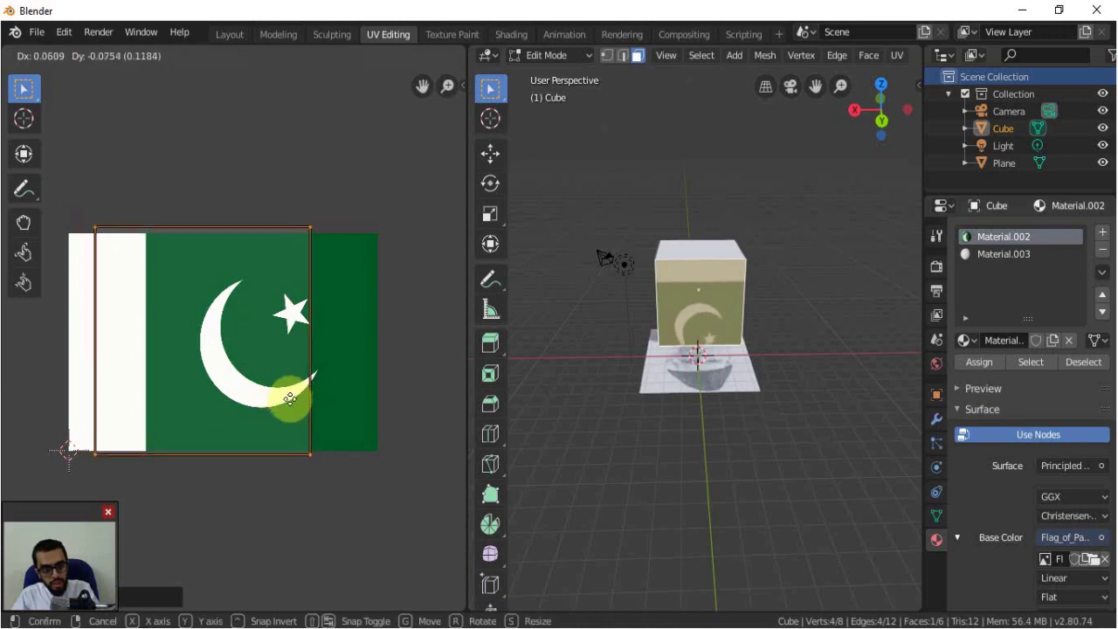
click(298, 400)
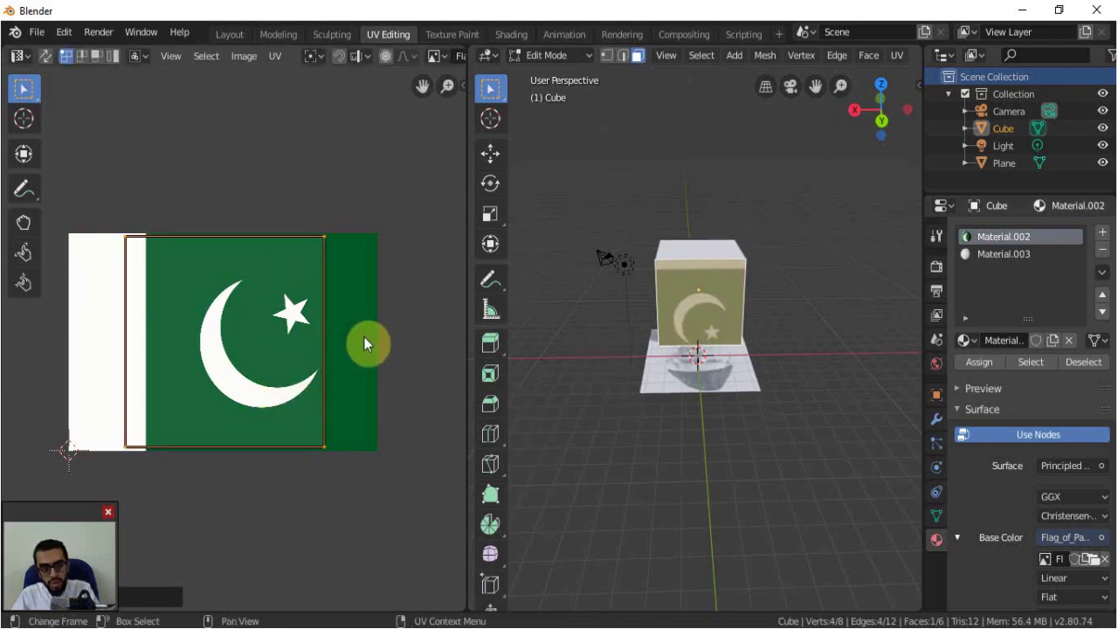
text(r)
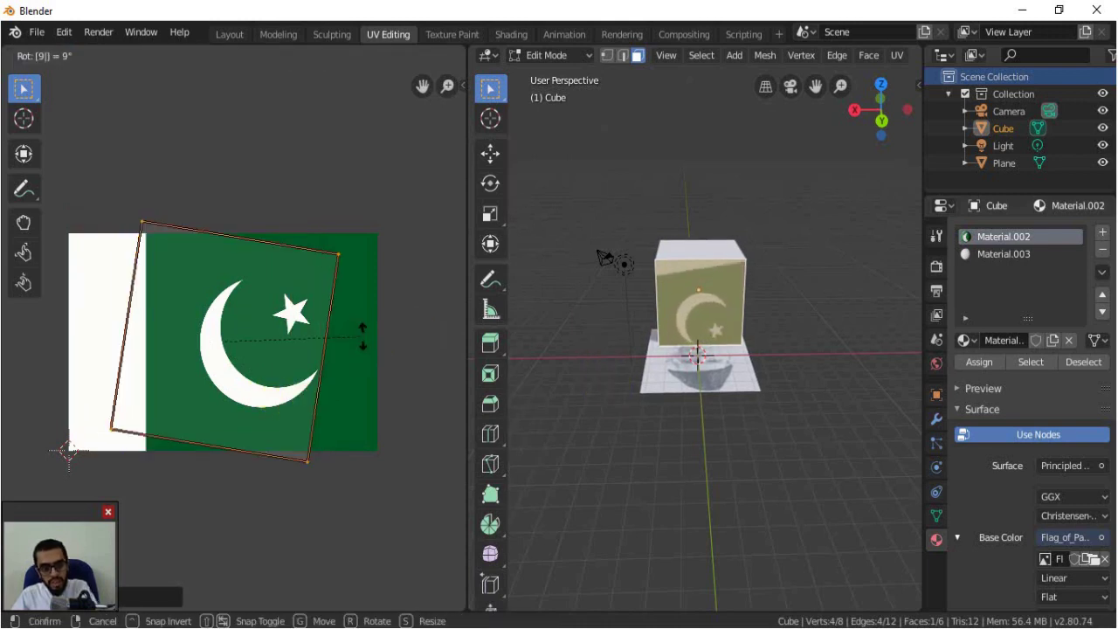
text(90)
click(362, 336)
middle_drag(803, 337, 675, 340)
key(Tab)
scroll(648, 365, up, 5)
scroll(675, 371, down, 4)
mouse_move(680, 376)
shift+middle_down()
mouse_move(690, 443)
mouse_move(485, 433)
mouse_move(684, 339)
shift+middle_up()
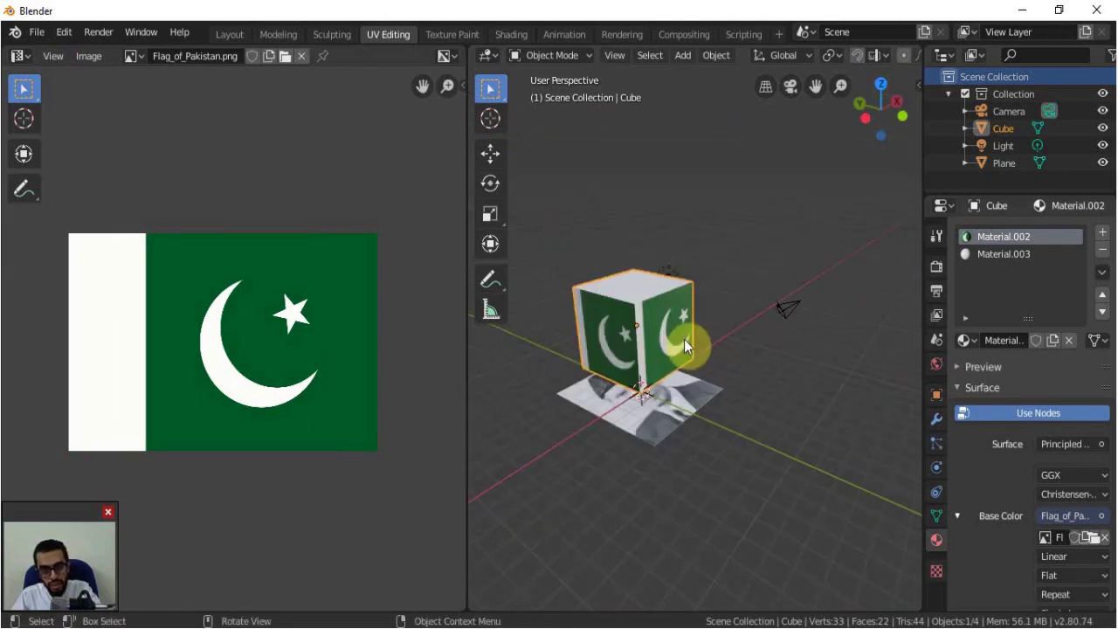
- Keyframe the cube's starting rotation, then move the timeline to frame 40 in the Animation workspace
key(KP_7)
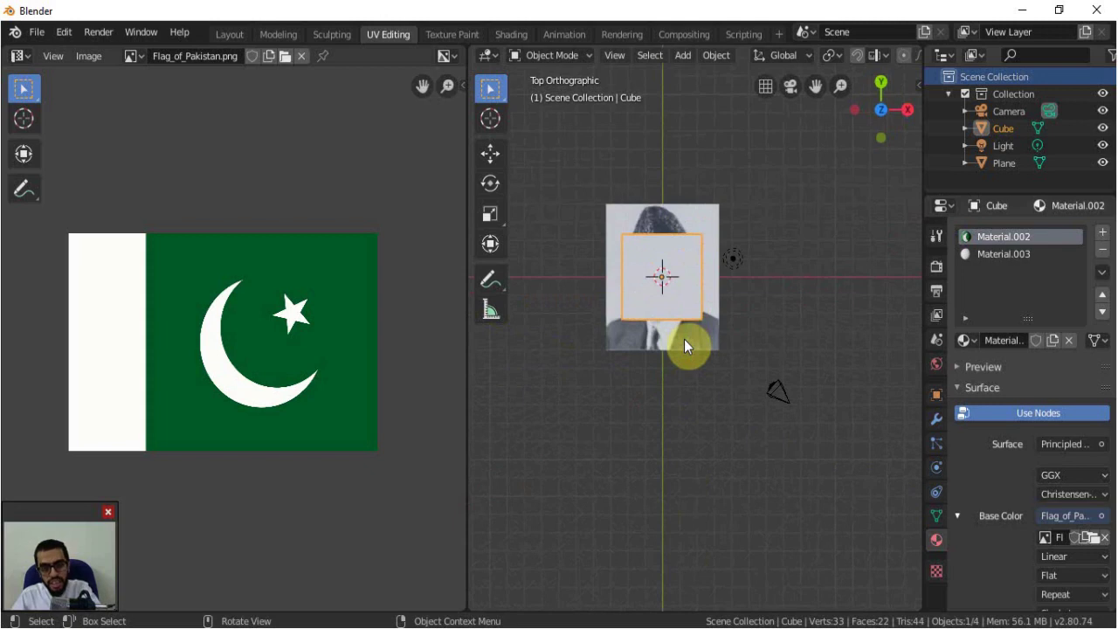
key(i)
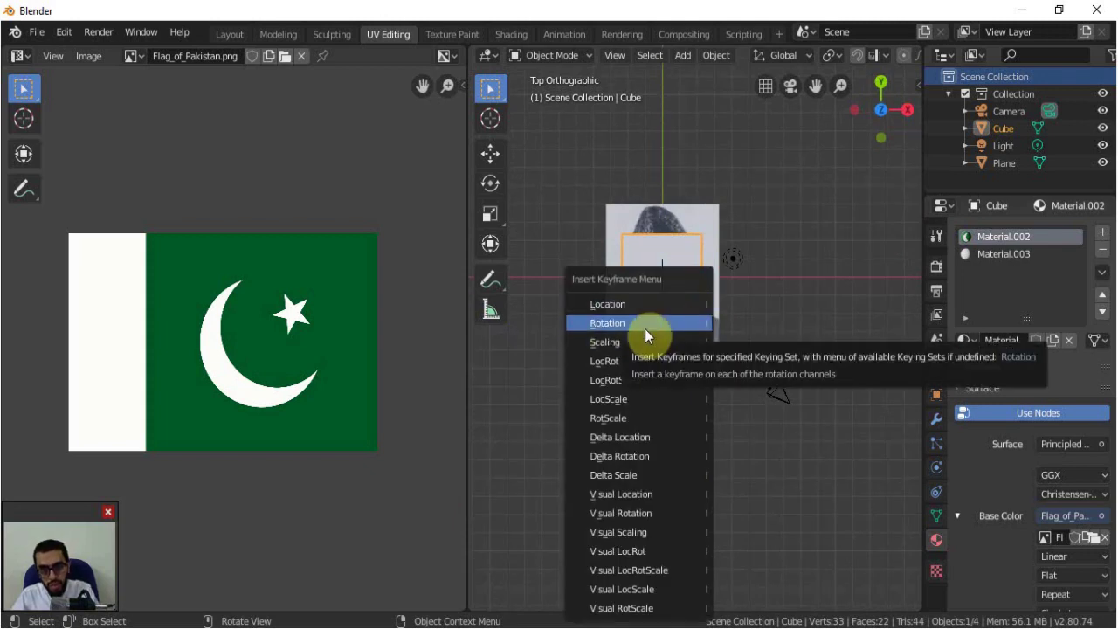
click(645, 328)
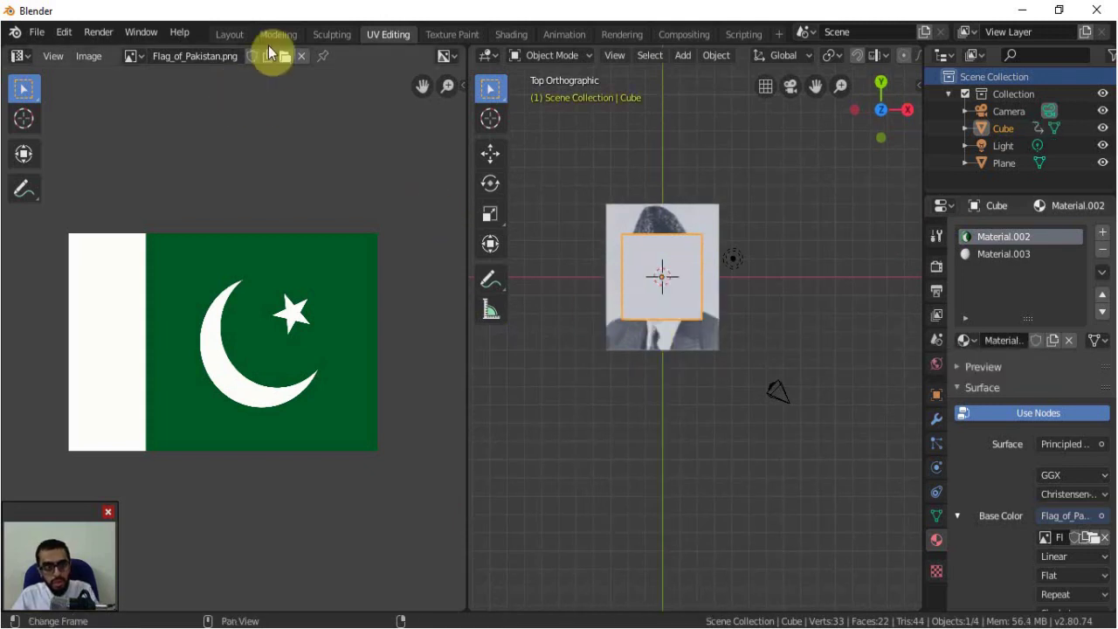
key(Tab)
click(566, 35)
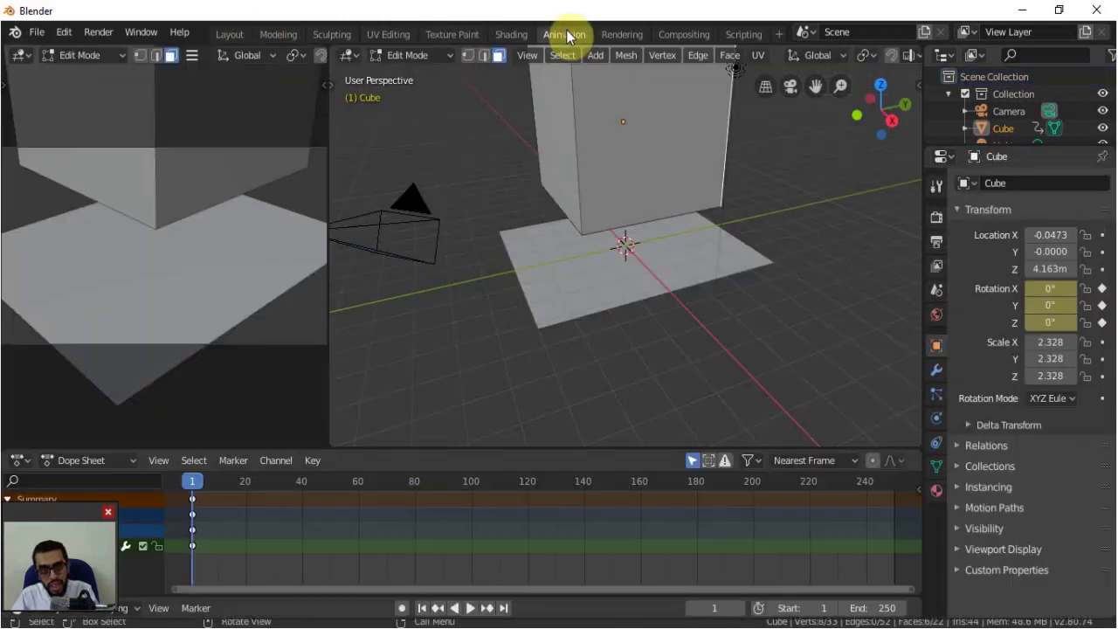
drag(193, 483, 302, 492)
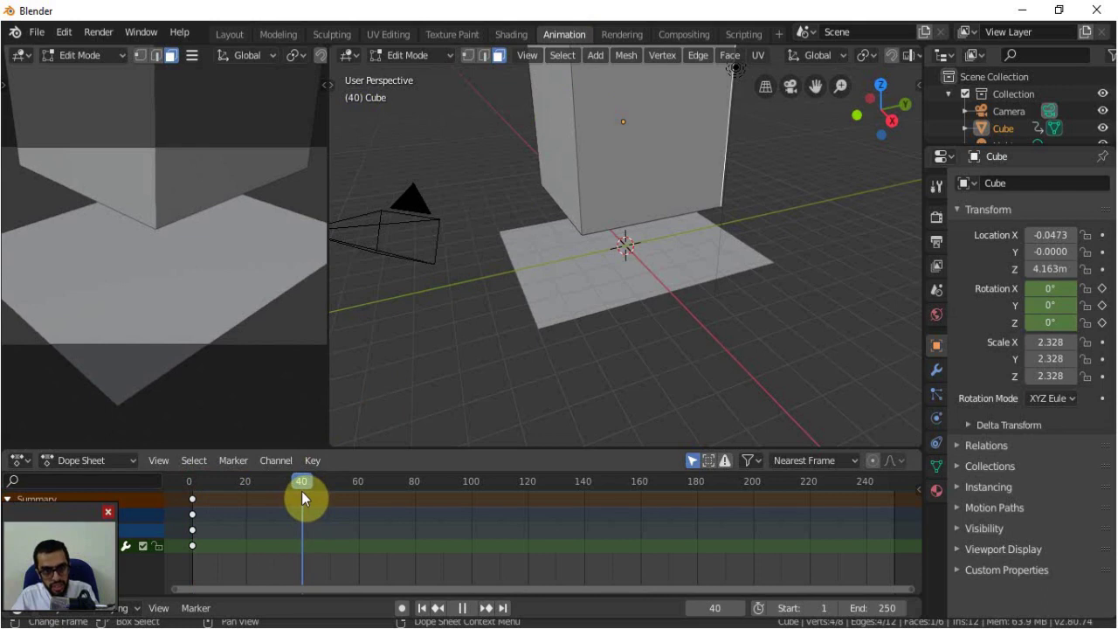
- Turn the cube -90° on Z and insert a rotation keyframe at frame 40
key(Tab)
key(KP_7)
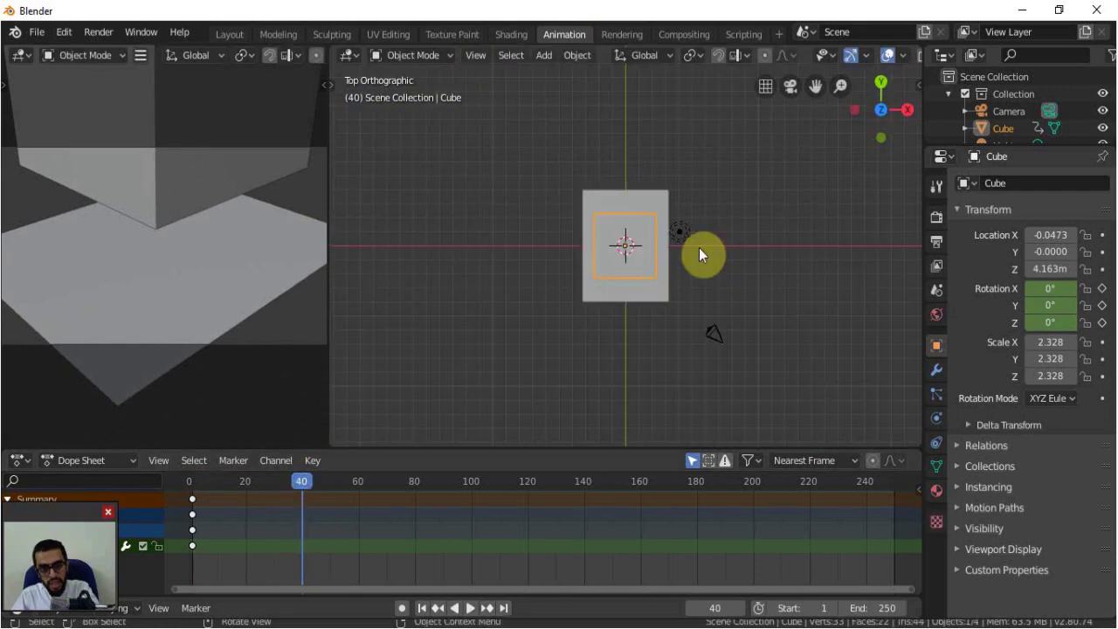
text(r90)
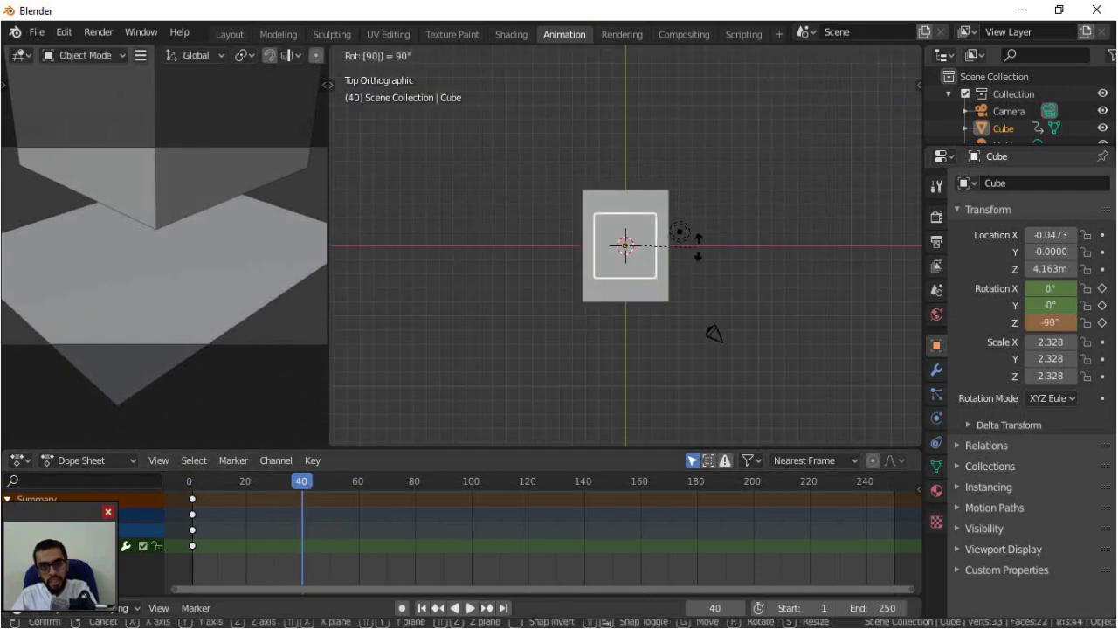
key(Return)
key(i)
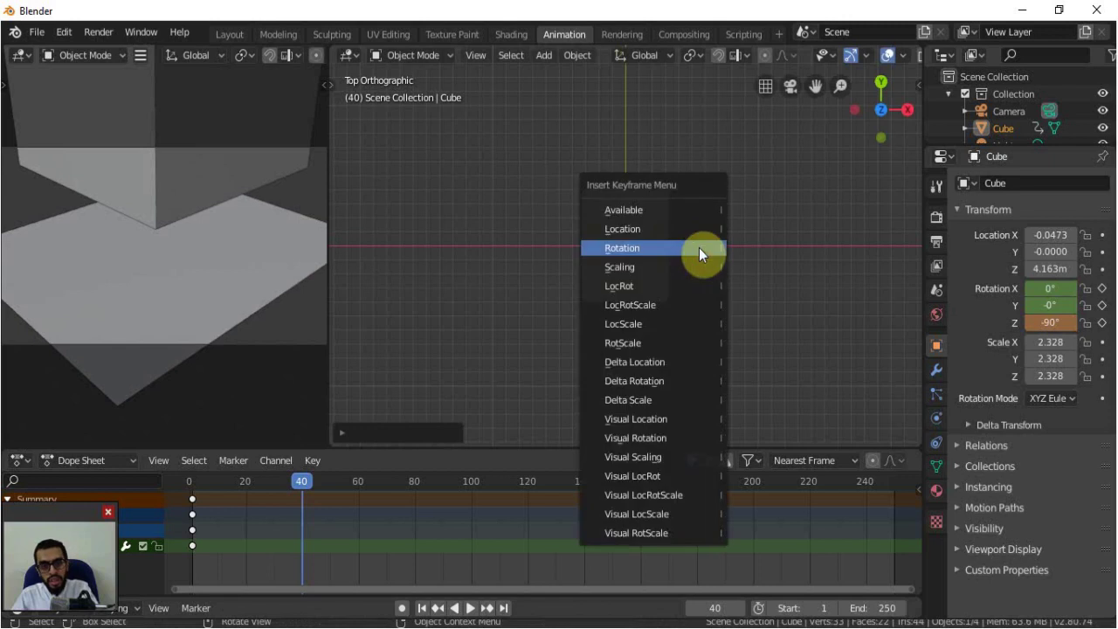
click(698, 247)
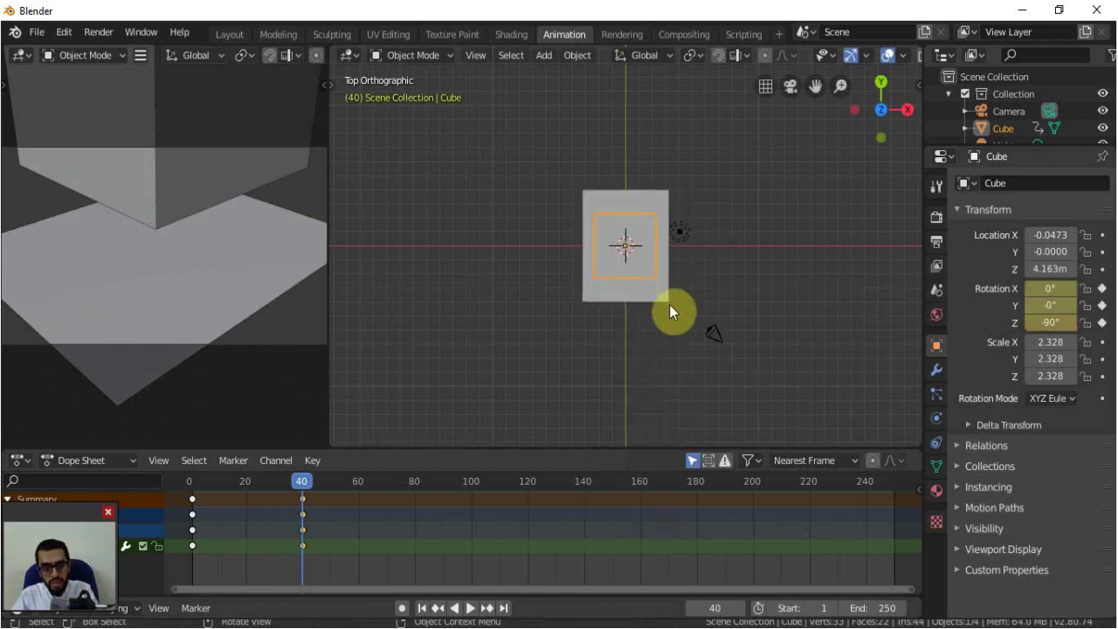
middle_drag(548, 386, 529, 247)
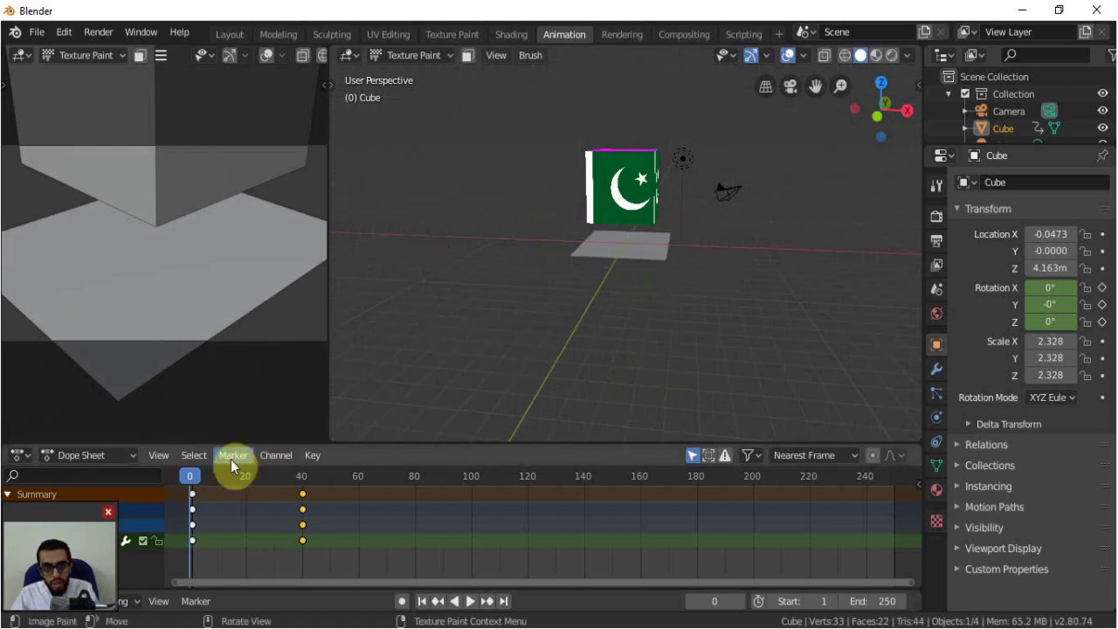
- Play and scrub frames 0–40 to watch the flag cube rotate to -90°, then view it from the front
key(space)
mouse_move(195, 479)
mouse_down()
mouse_move(289, 488)
mouse_move(199, 489)
mouse_move(301, 488)
mouse_up()
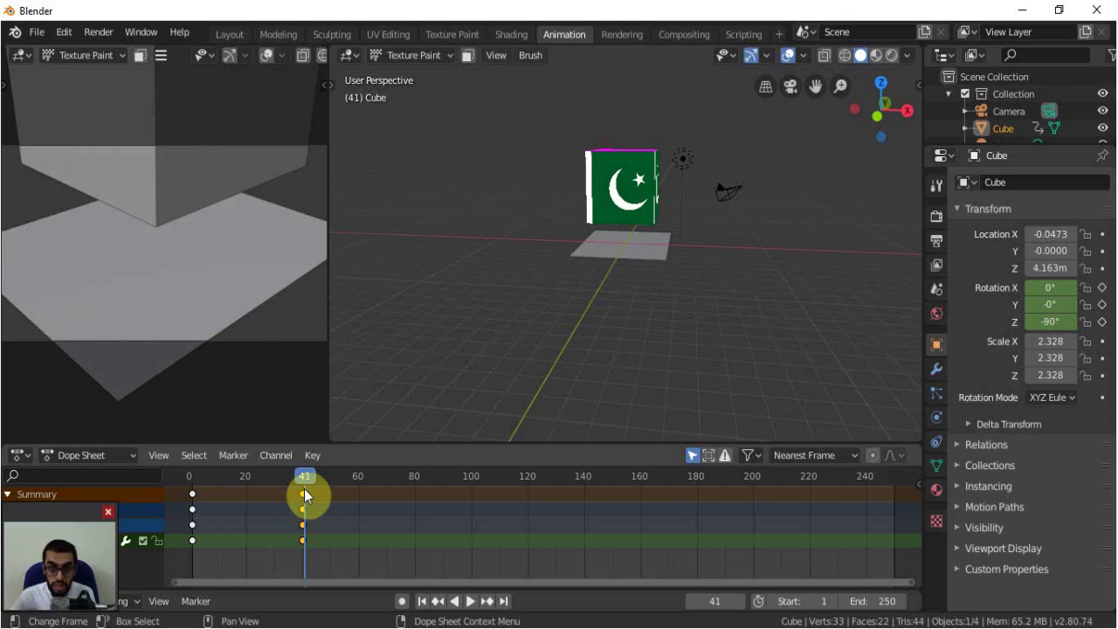
key(KP_1)
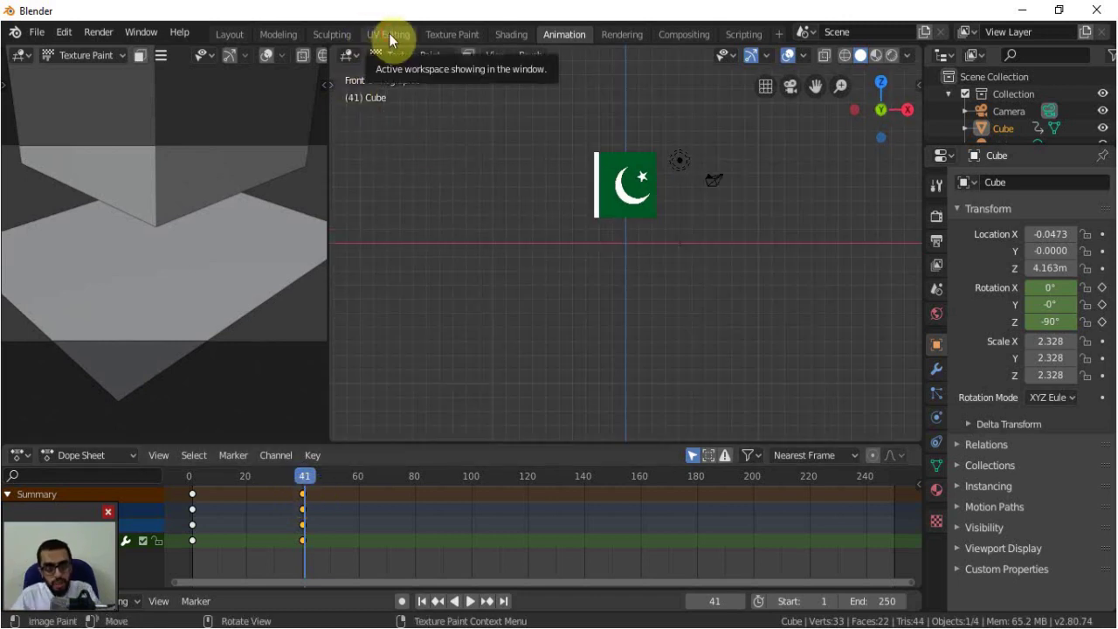
click(389, 33)
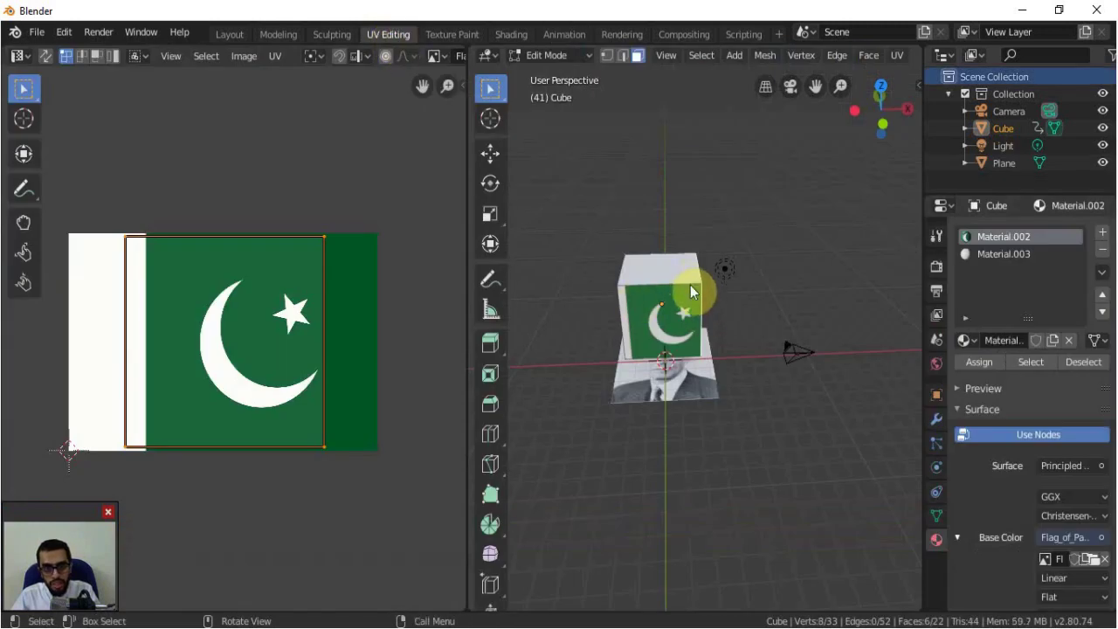
- Back in Object Mode, add a new cube and place it left of the flag cube
key(Tab)
middle_drag(704, 335, 580, 425)
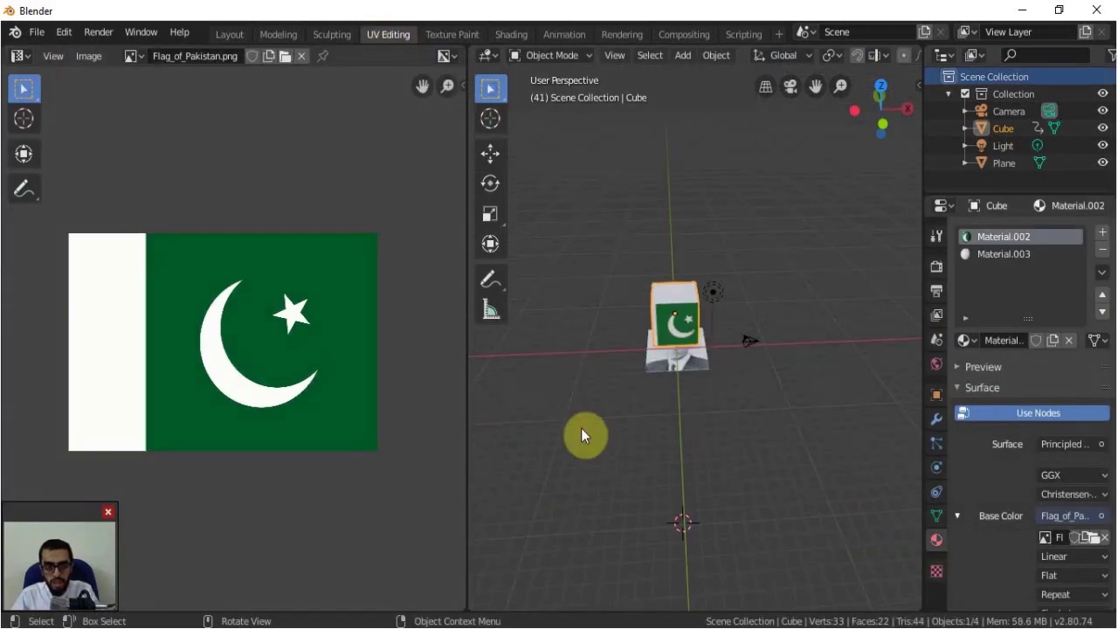
key(shift+a)
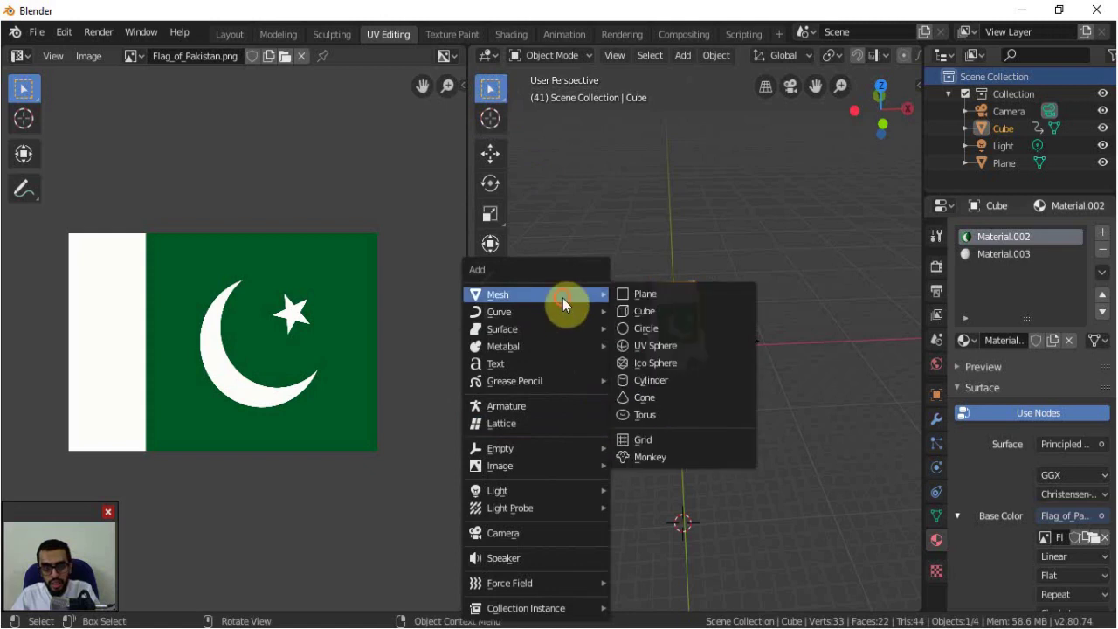
click(657, 311)
key(KP_1)
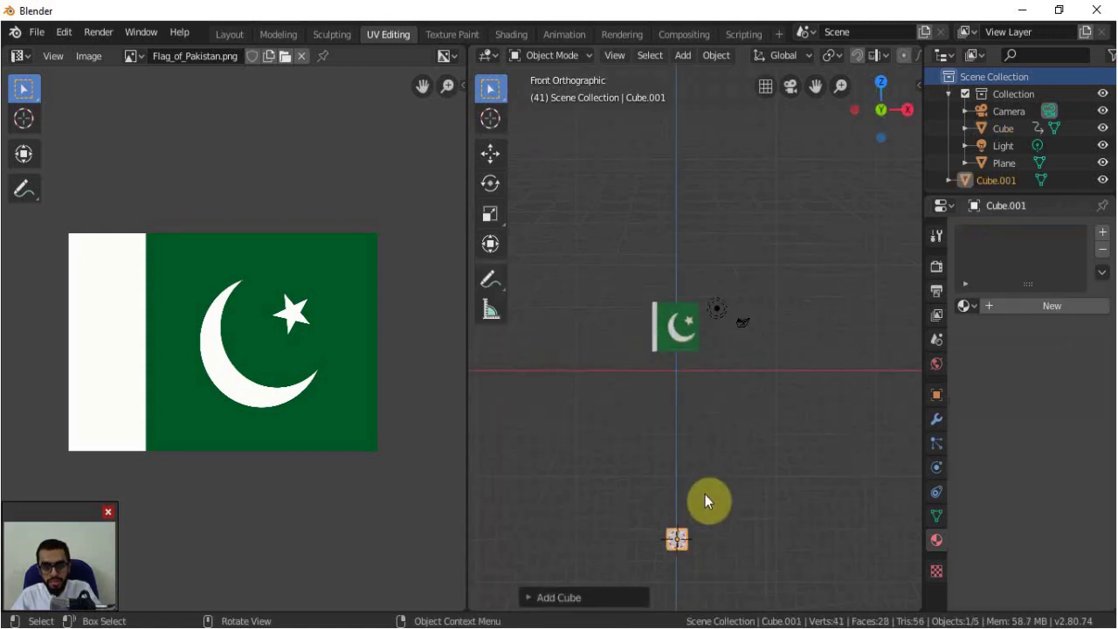
key(g)
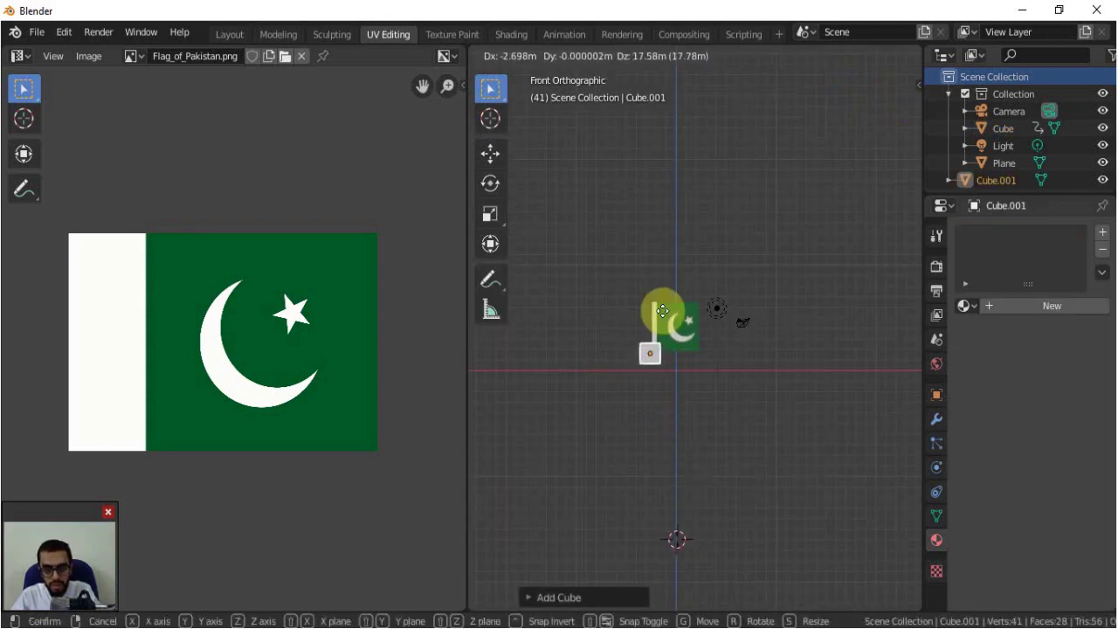
click(591, 314)
- Stretch the new cube tall along Z, reposition it beside the flag, and narrow it along X
key(s)
key(z)
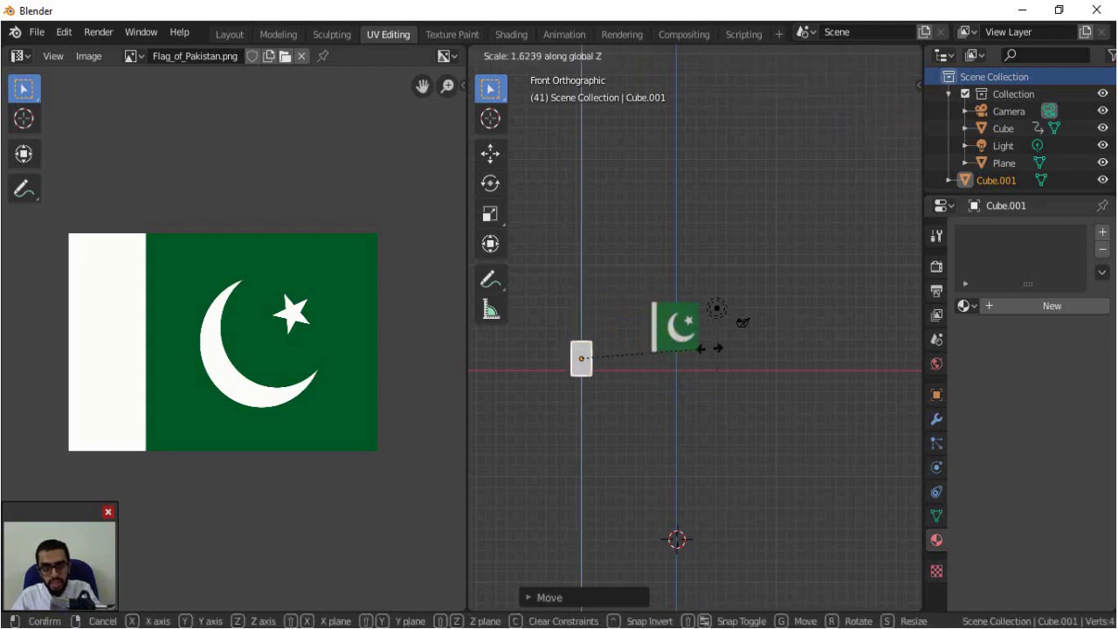
click(449, 404)
key(g)
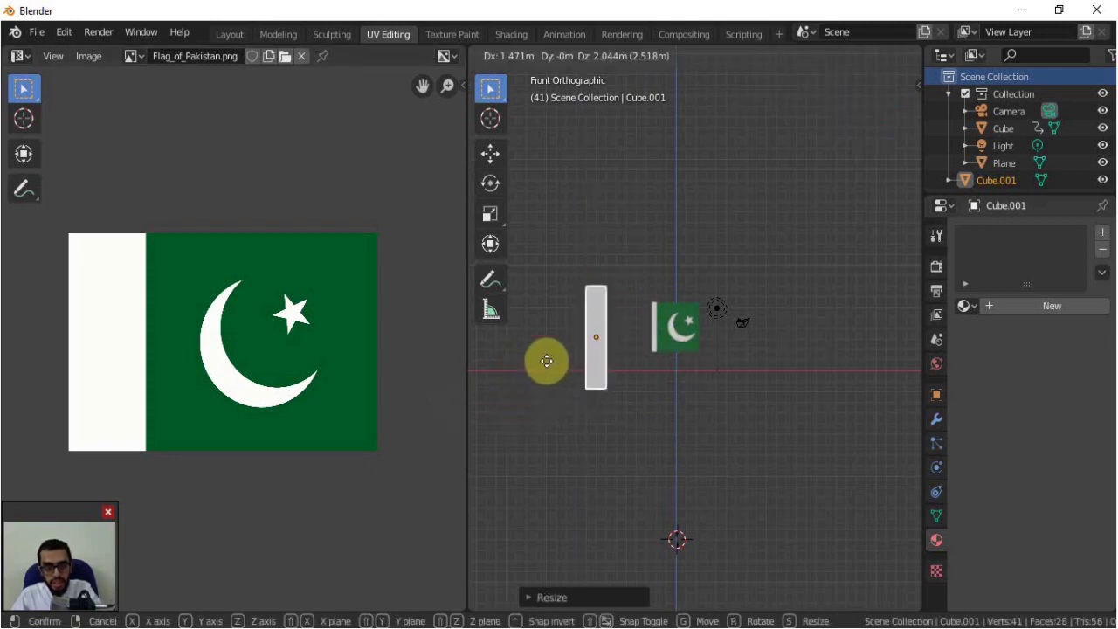
click(533, 349)
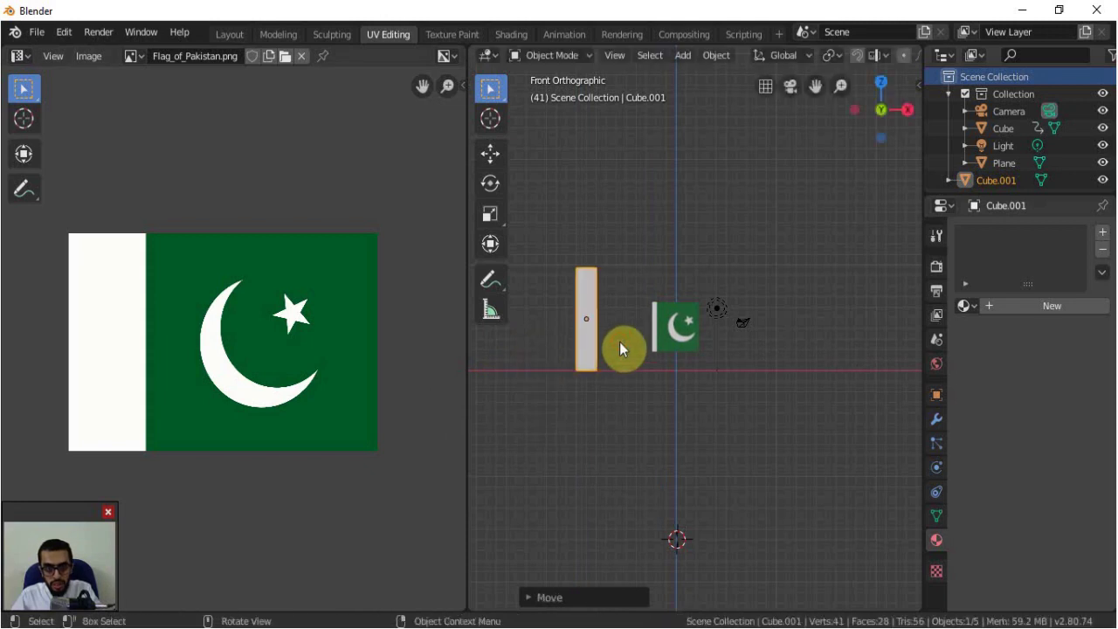
key(s)
key(x)
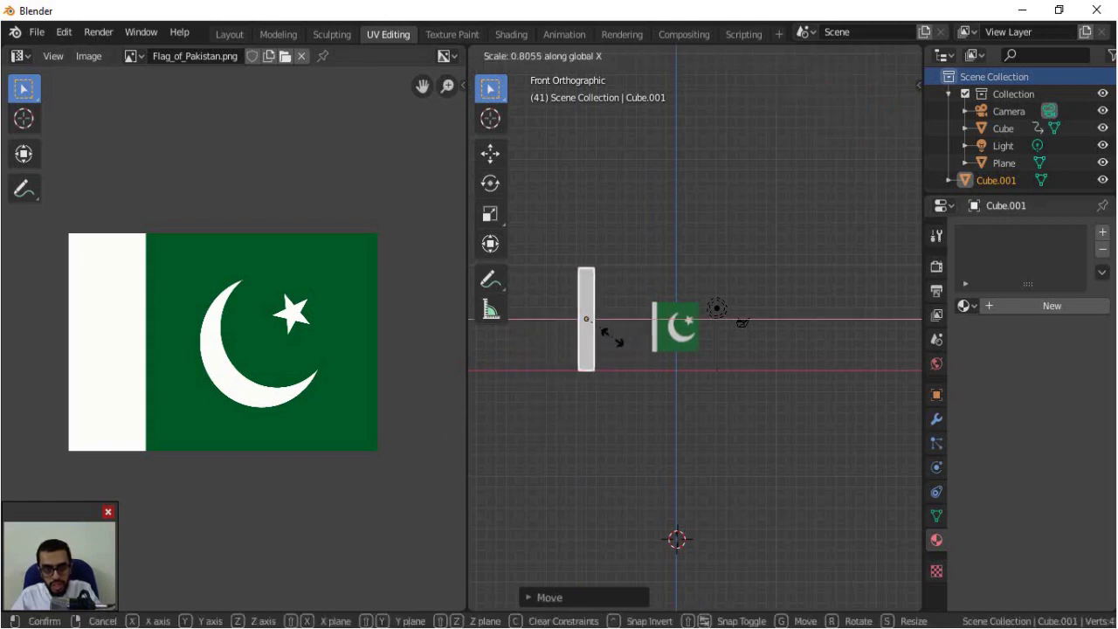
click(587, 352)
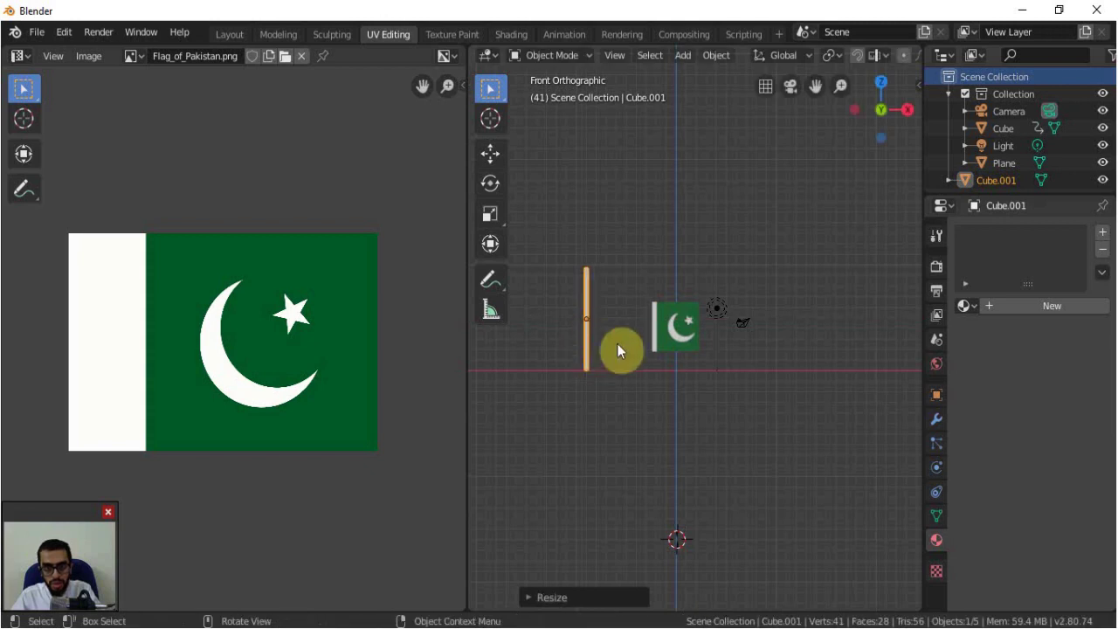
- Give the bar an Array modifier with relative X offset 1.8 and count 15
click(936, 421)
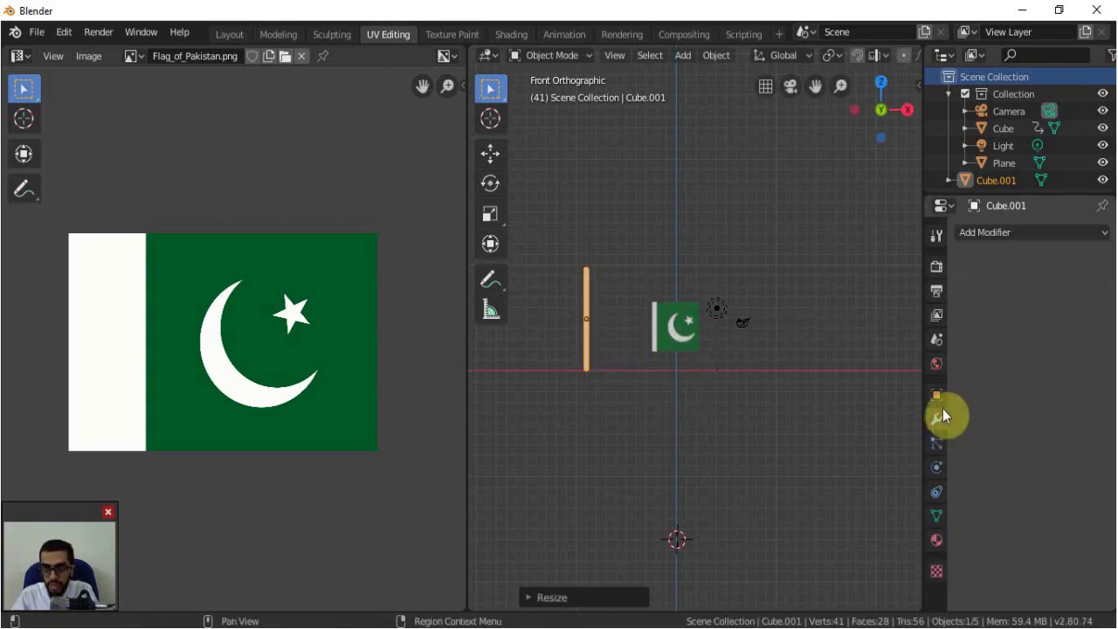
click(1066, 232)
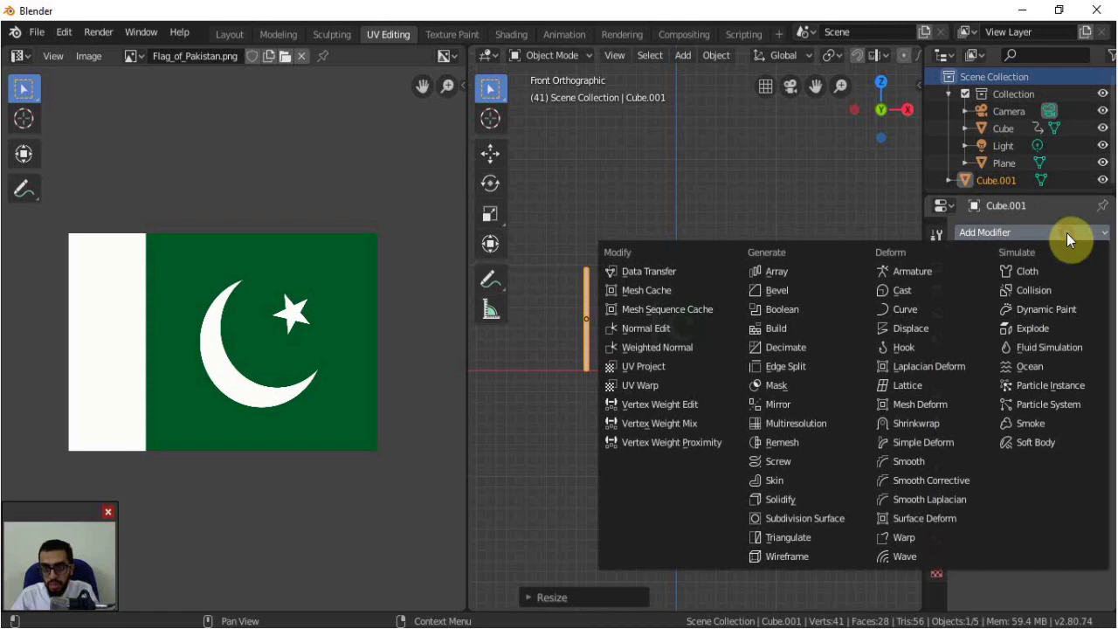
click(774, 270)
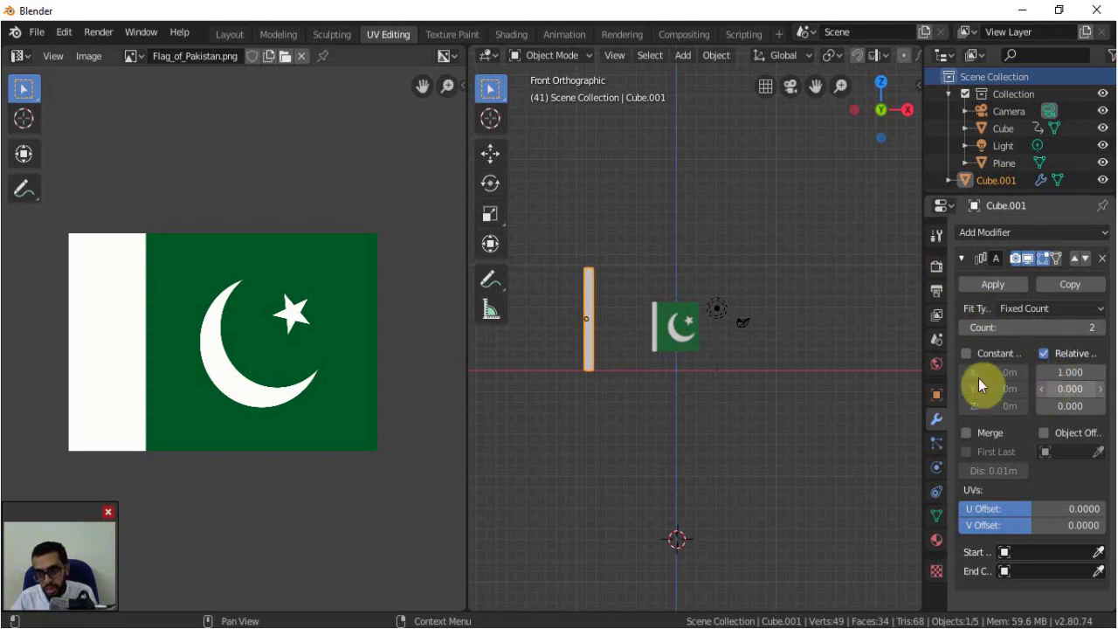
drag(1070, 372, 1100, 372)
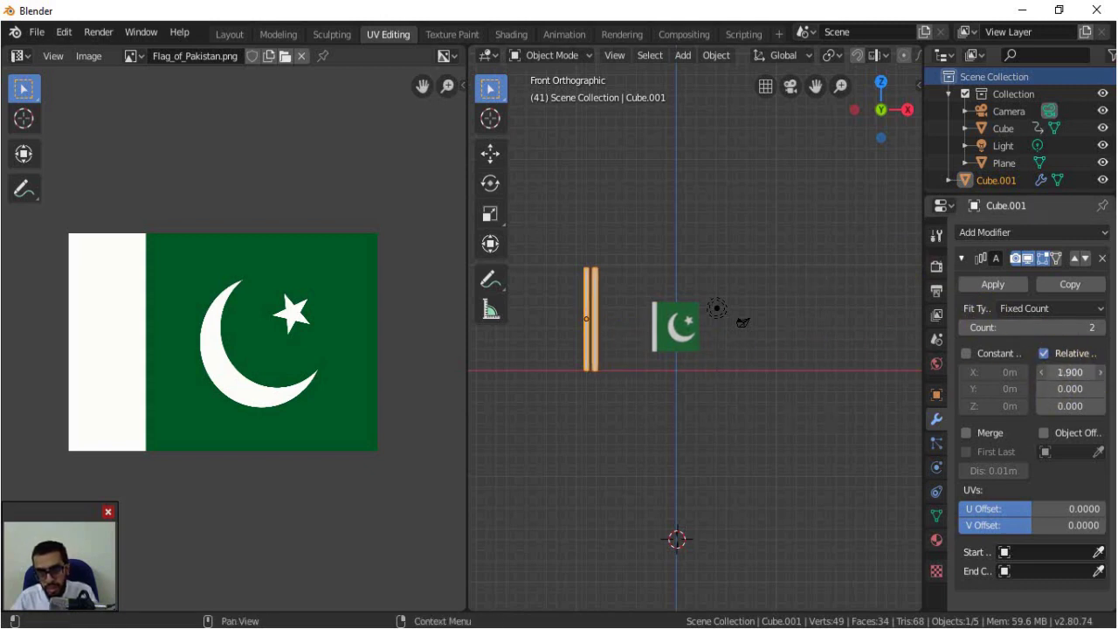
click(1070, 327)
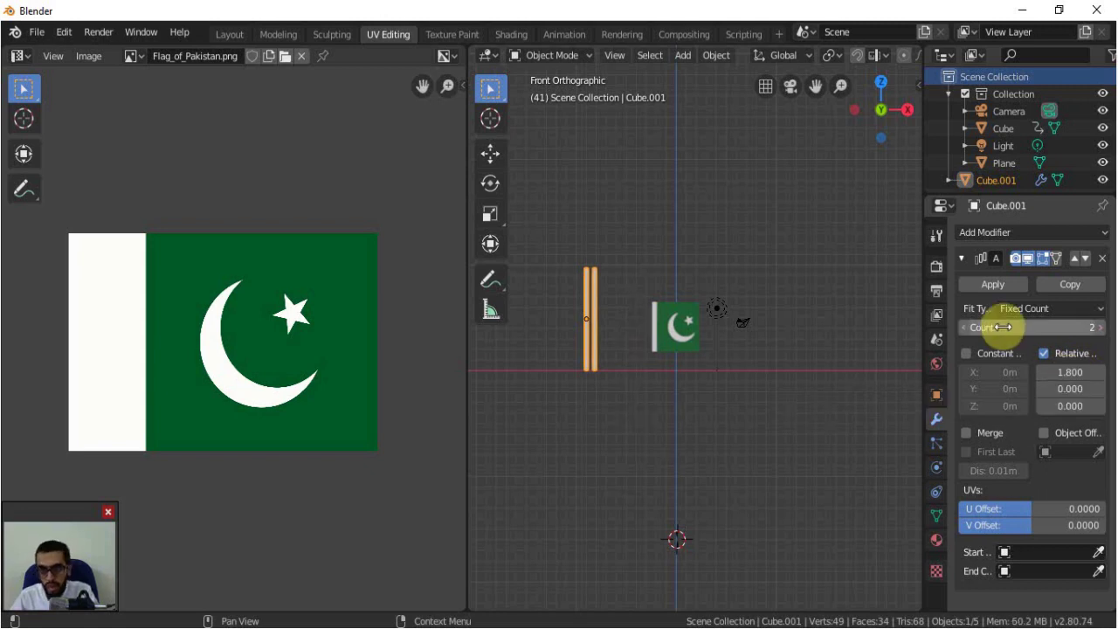
text(15)
key(Return)
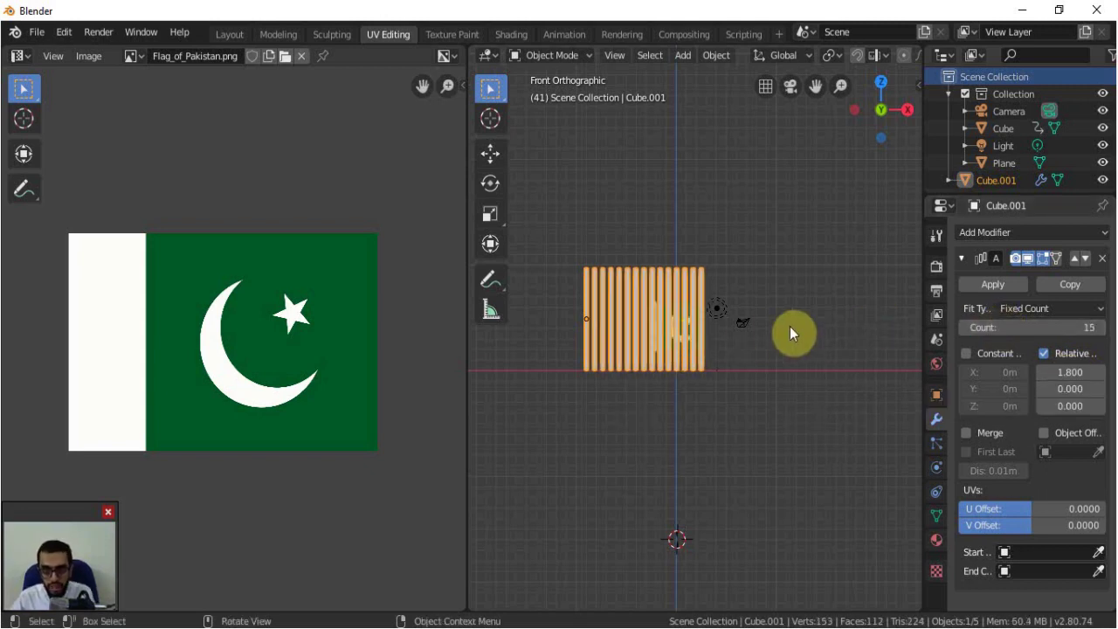
- Apply the Array, unwrap the slats with Project From View, and create new Material.004
click(1010, 285)
key(Tab)
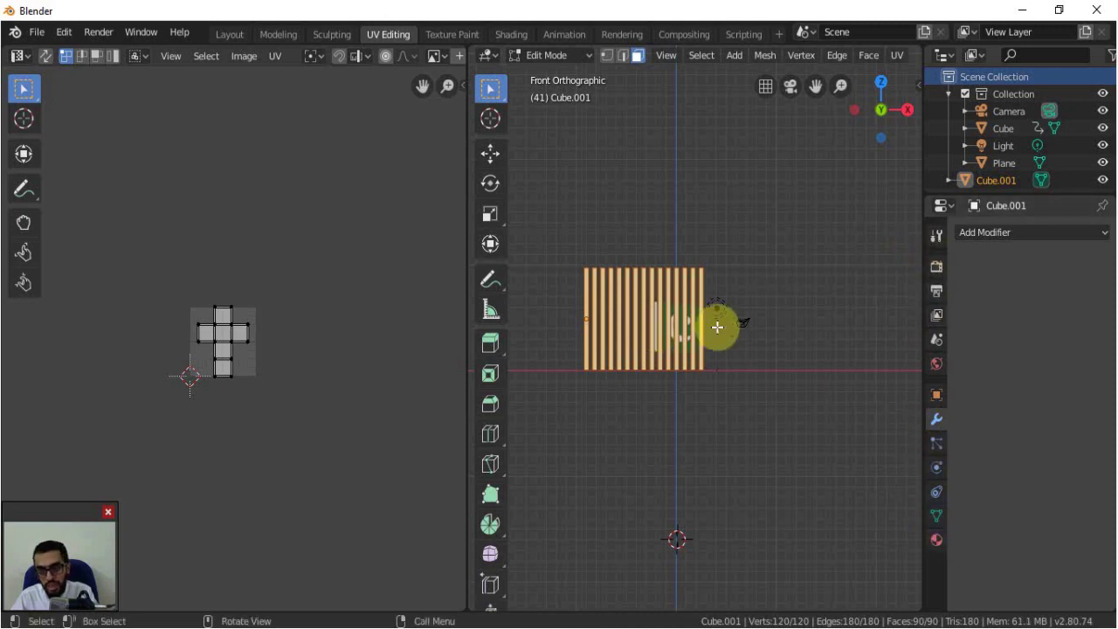
key(u)
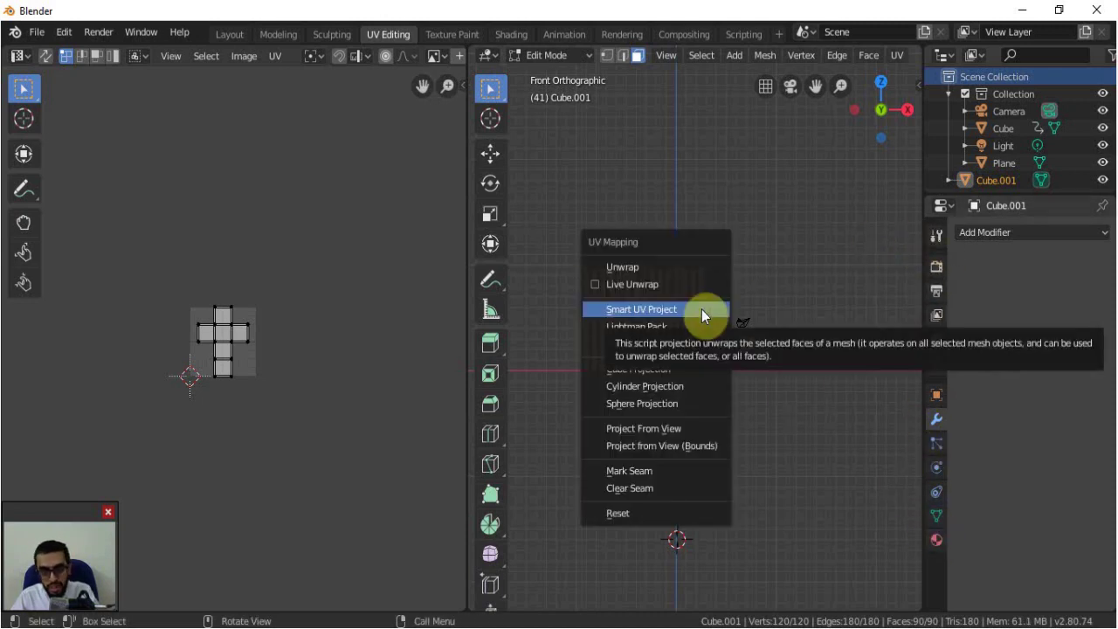
click(698, 427)
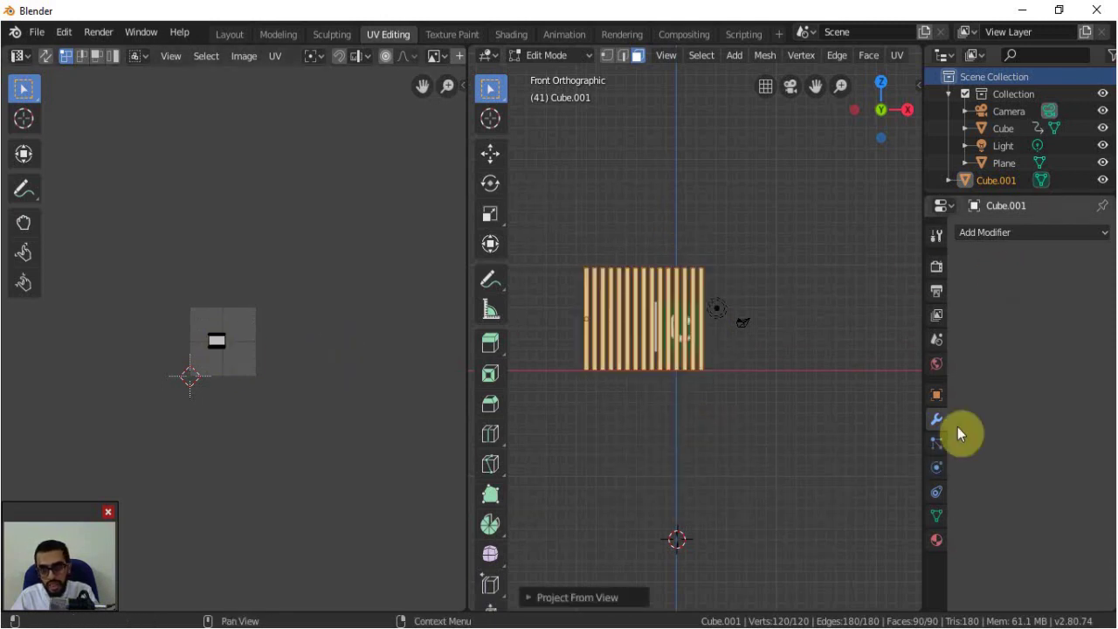
click(938, 541)
click(1059, 308)
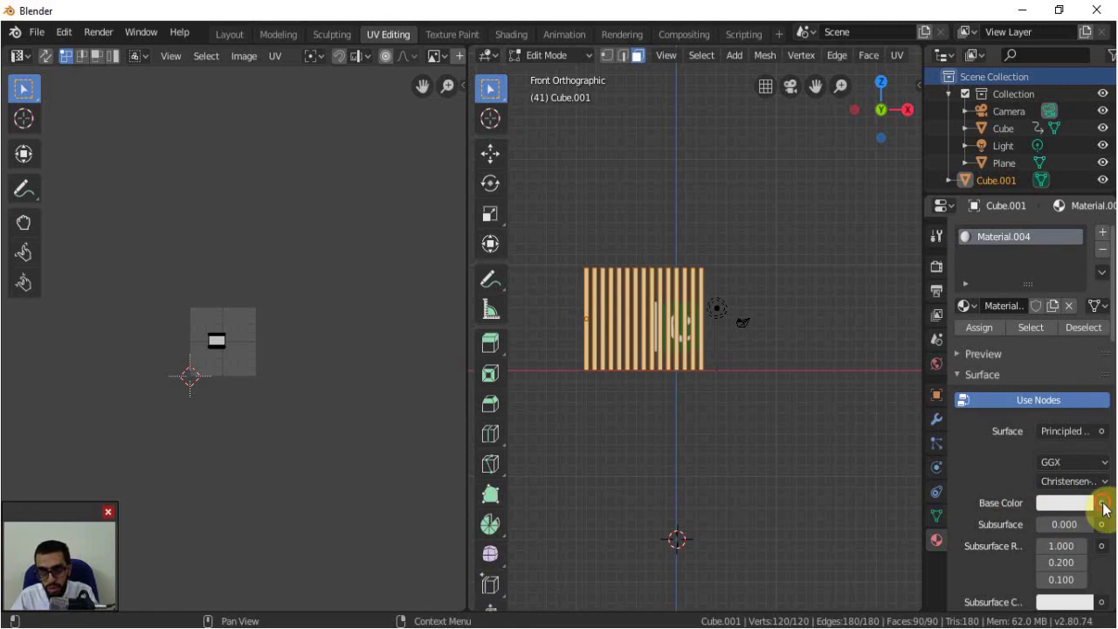
- Set Material.004's Base Color to an Image Texture loaded with Flag_of_Pakistan.png
click(1101, 503)
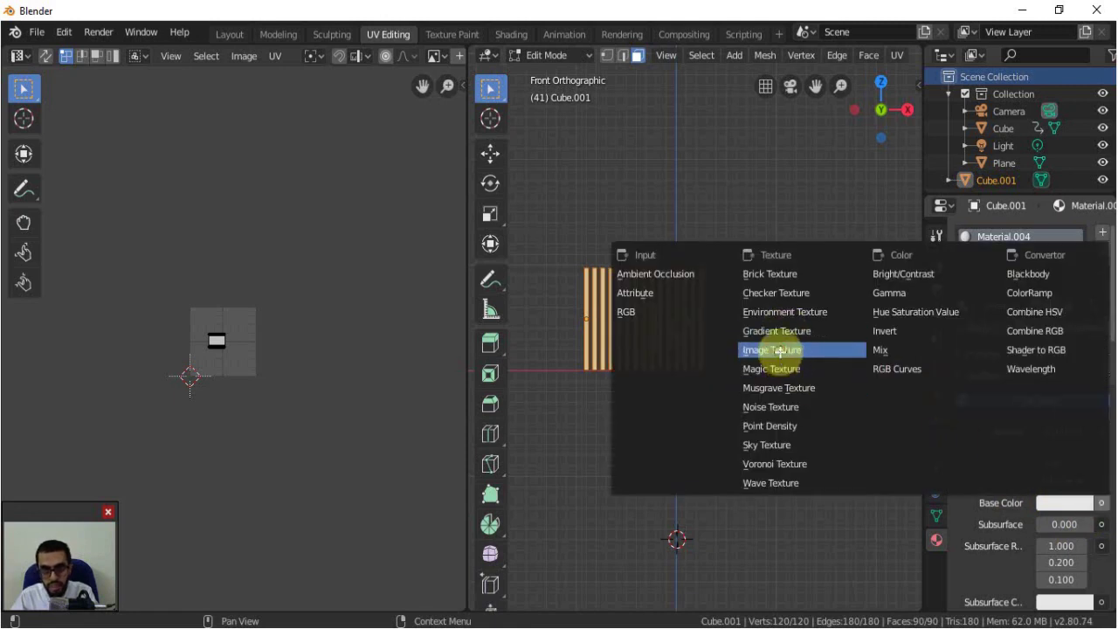
click(780, 352)
click(1087, 529)
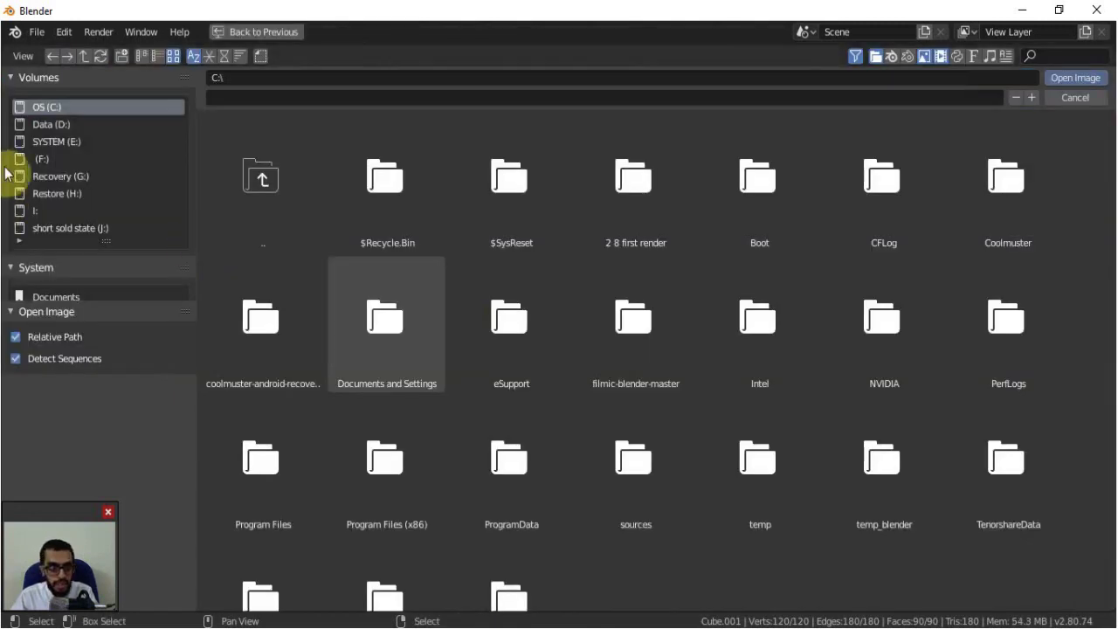
click(15, 76)
click(20, 79)
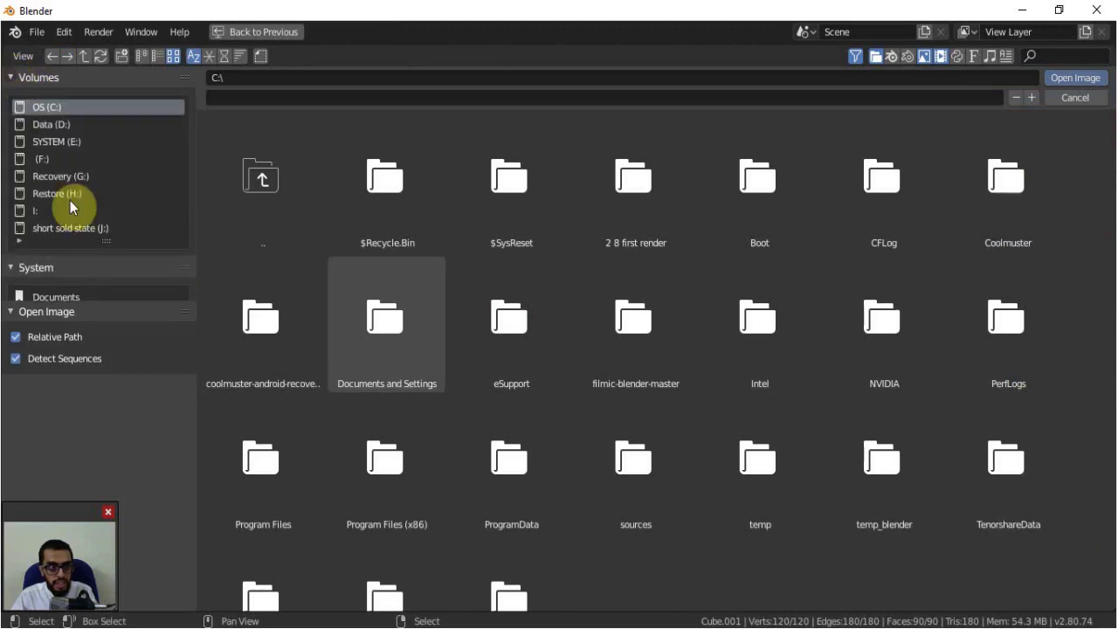
click(476, 179)
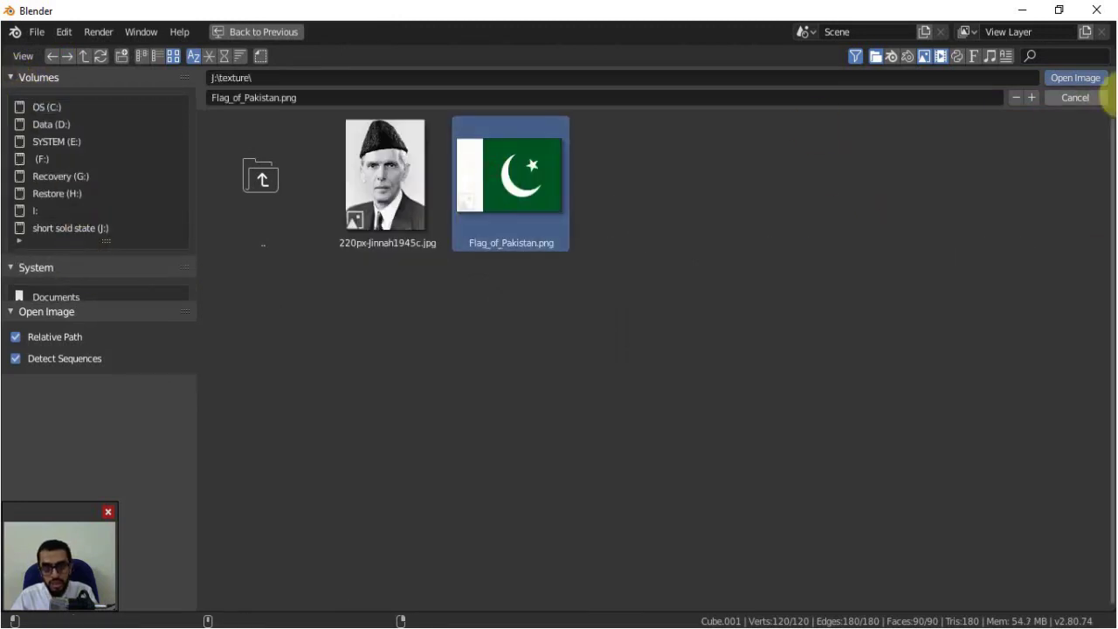
click(1075, 77)
- Move and scale the slat panel's UV island until it covers the whole Pakistan flag
key(g)
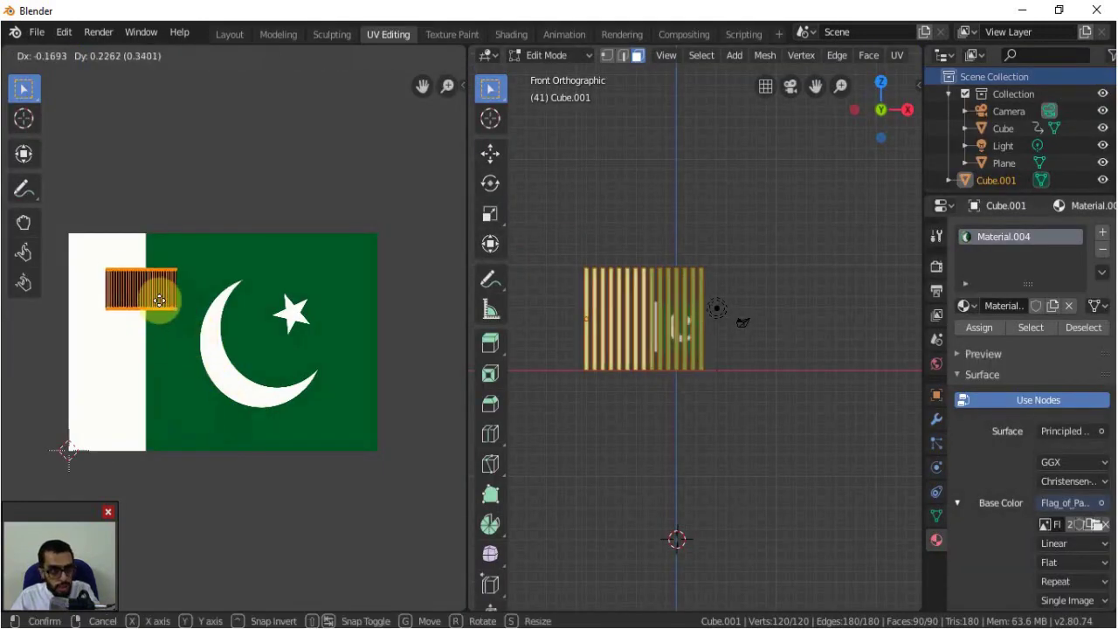
click(162, 308)
key(s)
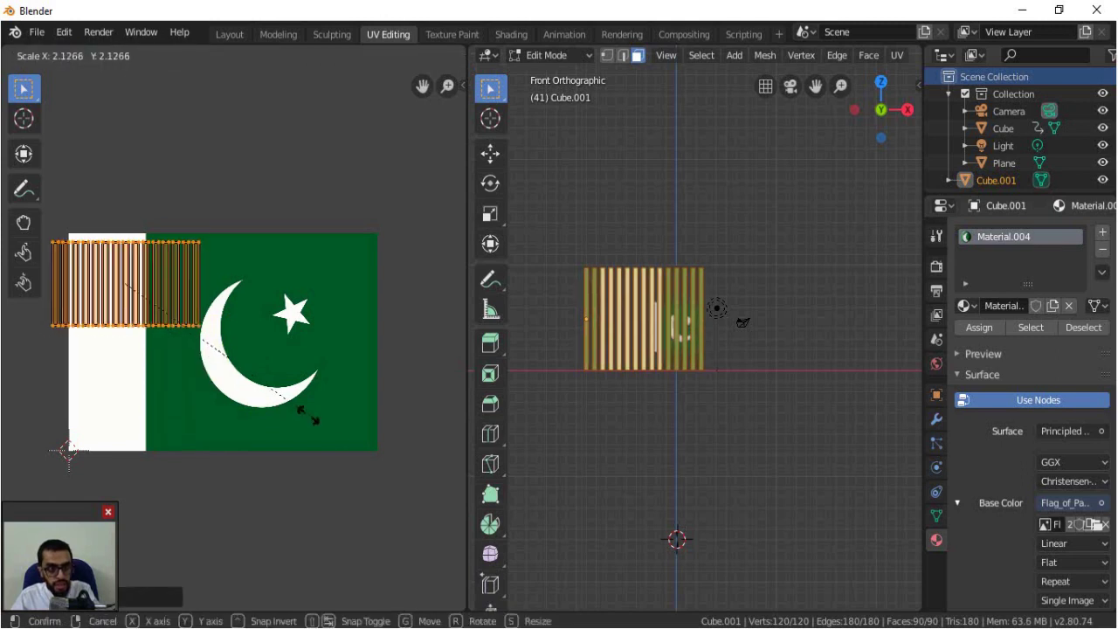
click(294, 378)
key(g)
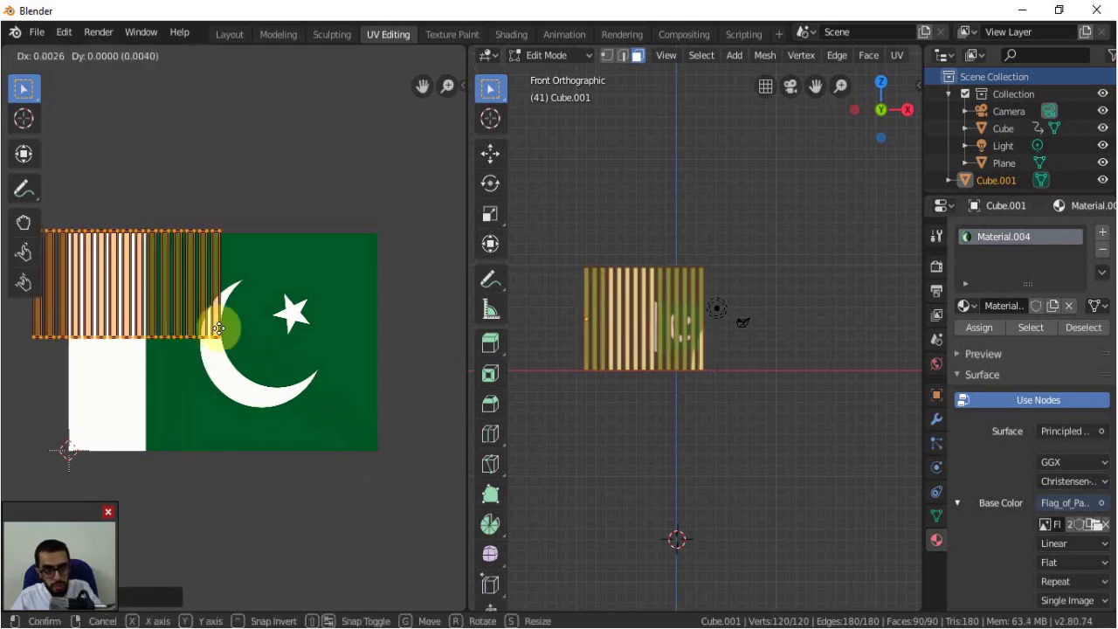
click(236, 327)
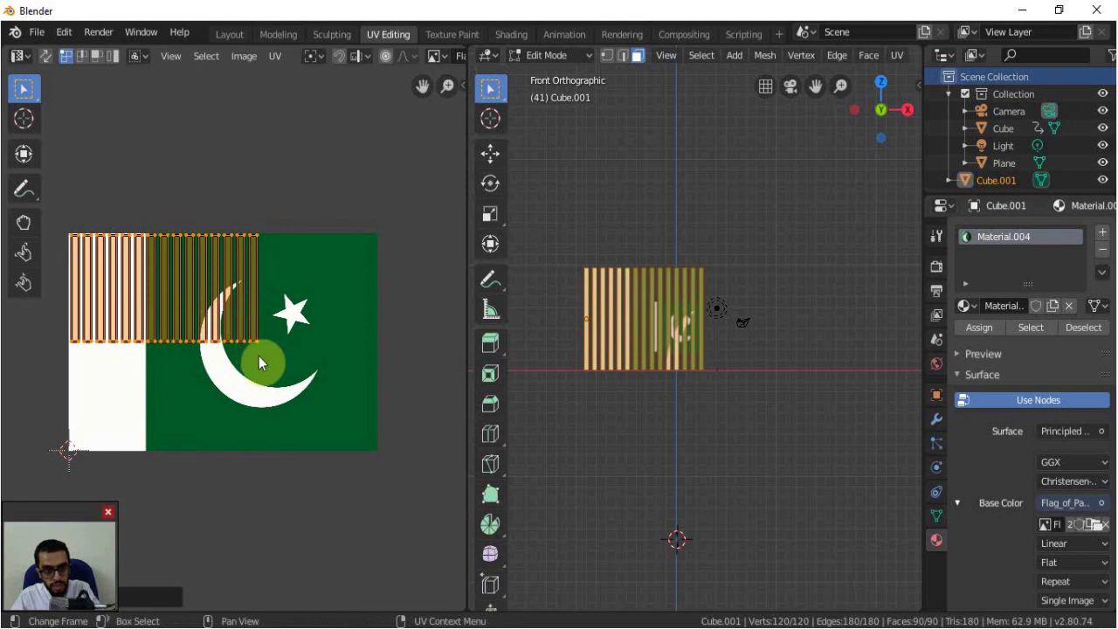
key(g)
click(295, 395)
key(g)
click(289, 390)
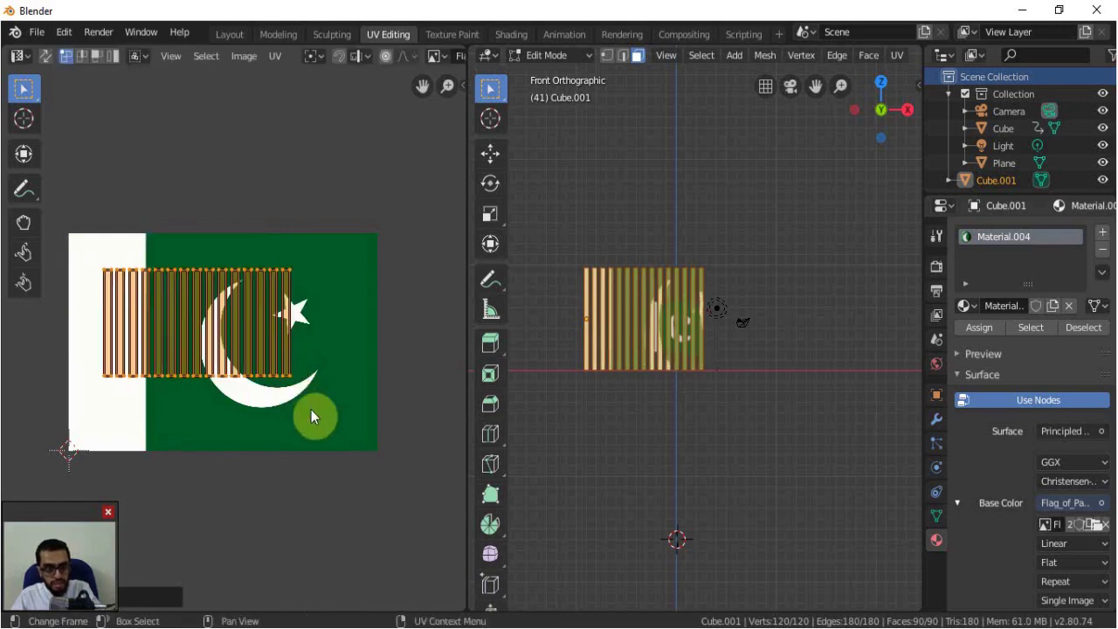
key(s)
click(331, 416)
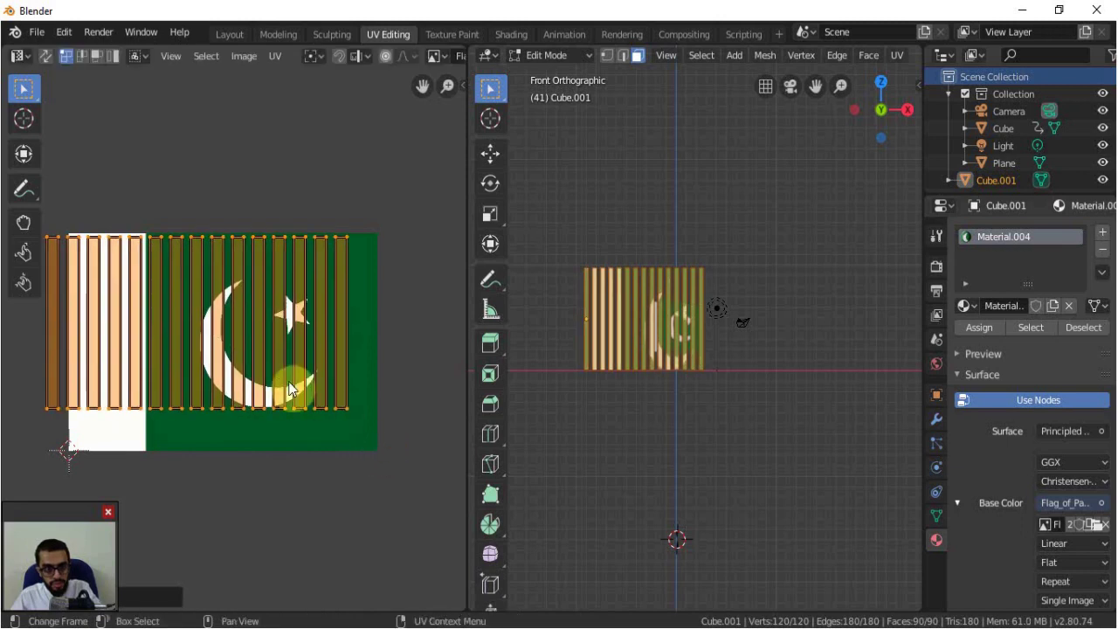
key(g)
click(311, 401)
- Orbit the 3D view in Rendered shading and deselect all vertices to see the flag on the slats
middle_drag(611, 419, 691, 497)
key(z)
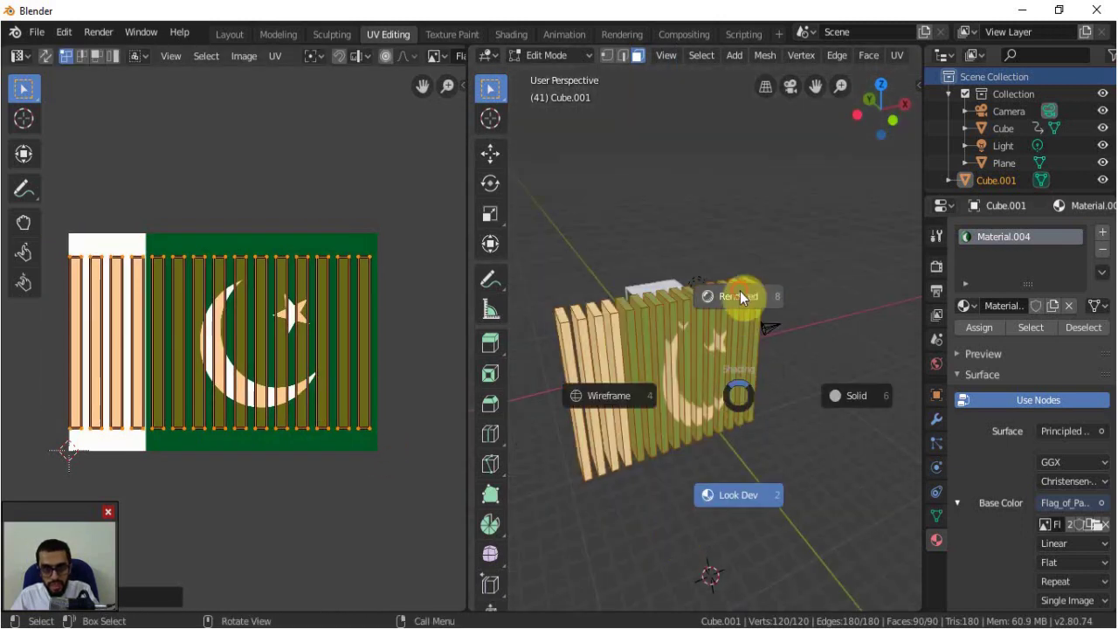
click(741, 297)
mouse_move(810, 358)
middle_down()
mouse_move(729, 399)
mouse_move(739, 294)
middle_up()
click(735, 289)
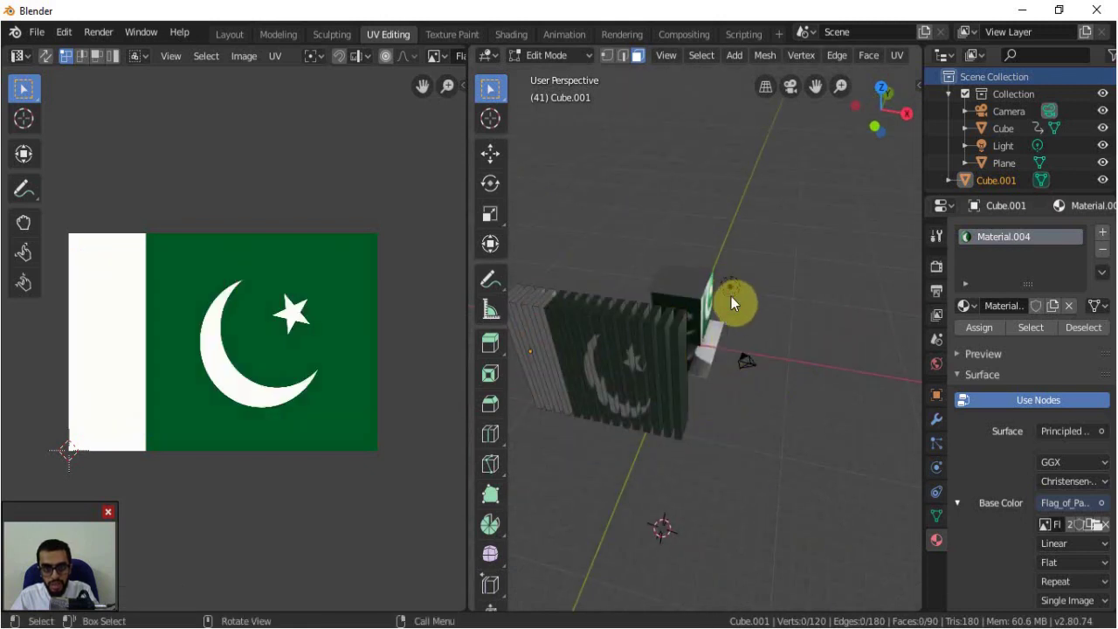
- Move the point light in front of the slat panel near the flag's centre, checking from top view
key(Tab)
click(730, 290)
key(g)
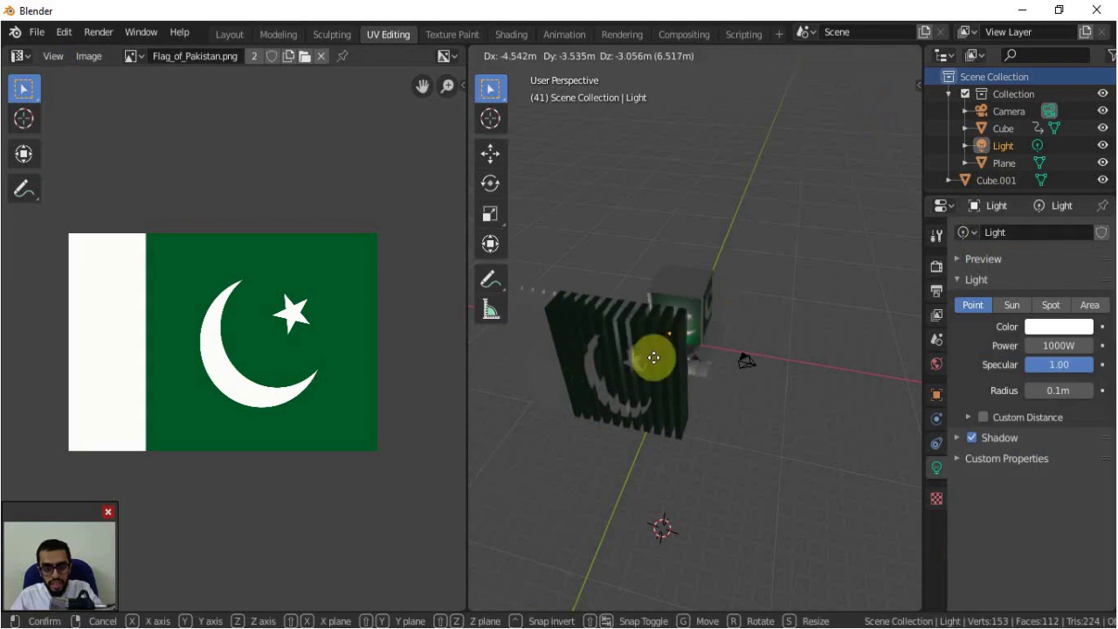
click(608, 464)
key(KP_7)
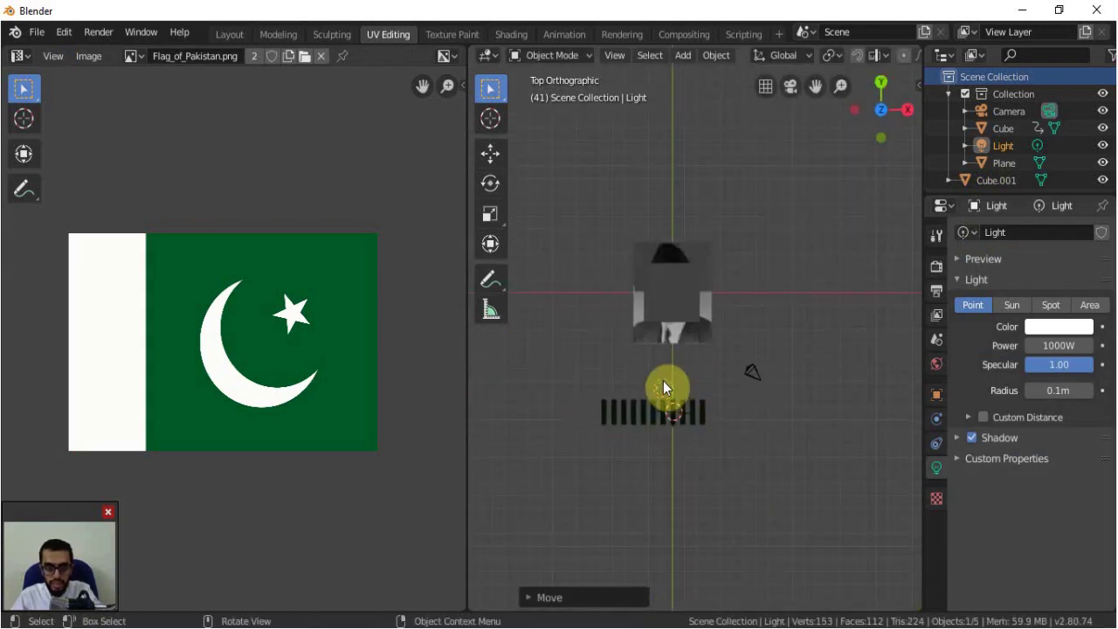
mouse_move(661, 484)
middle_down()
mouse_move(649, 392)
mouse_move(702, 383)
middle_up()
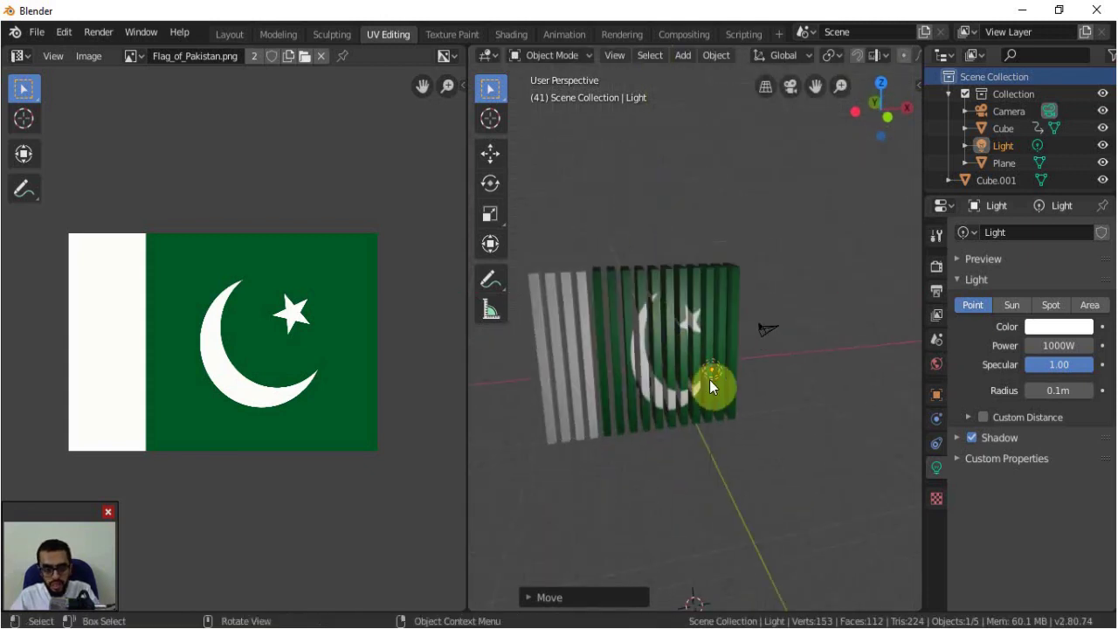
key(g)
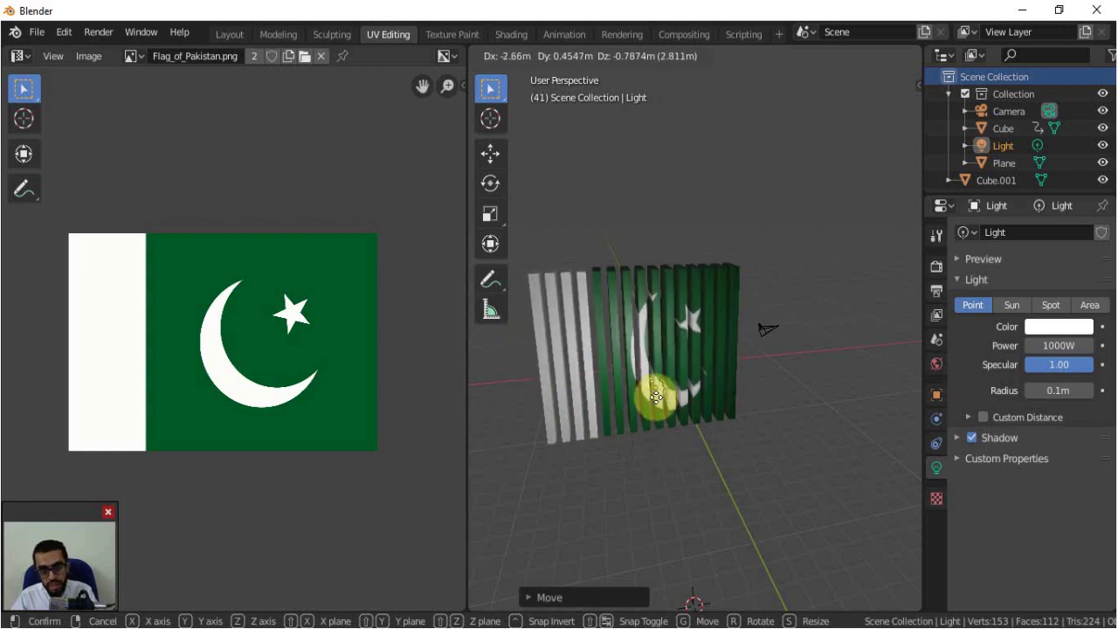
click(688, 349)
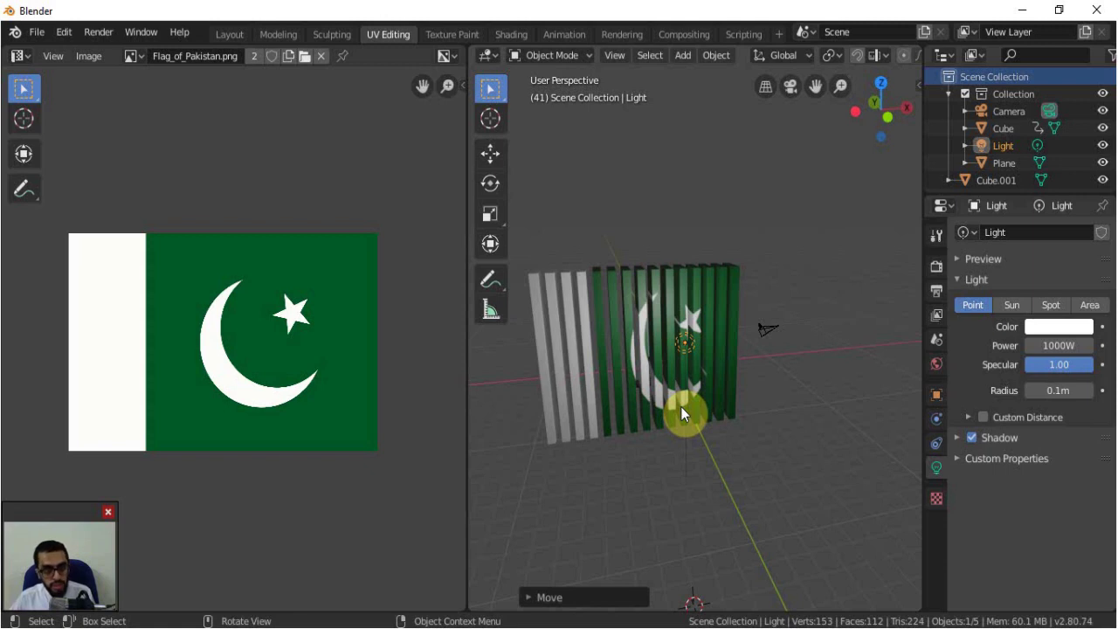
click(937, 395)
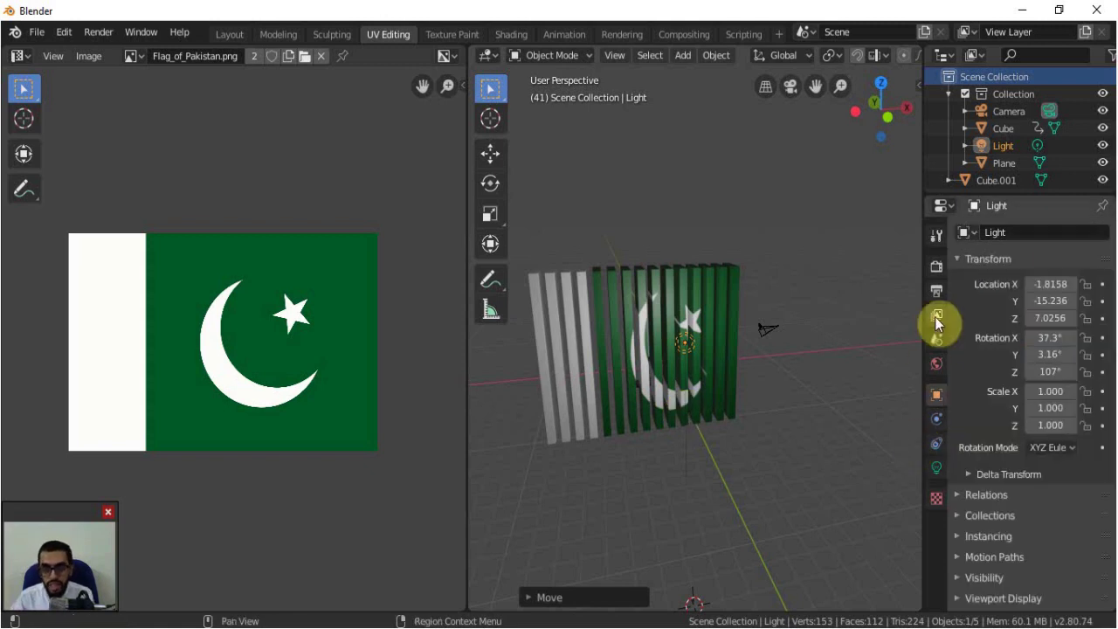
- Check the render engine and leave it set to Eevee
click(935, 266)
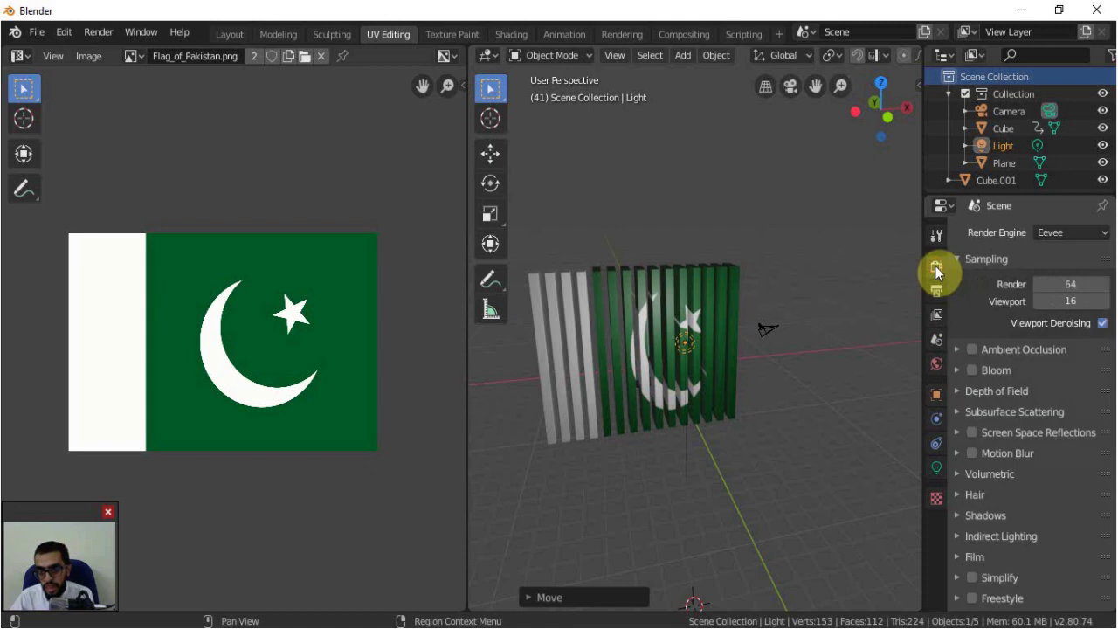
click(1062, 233)
click(1062, 233)
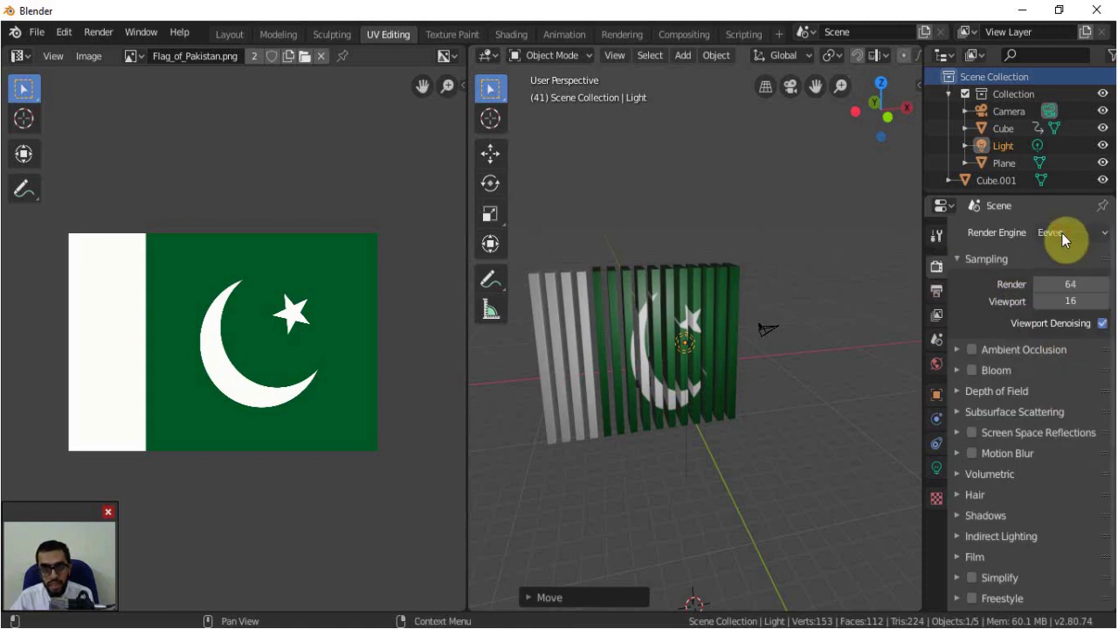
- Set the World Color to an Environment Texture using combination_room_2k.hdr from the J: drive
click(935, 365)
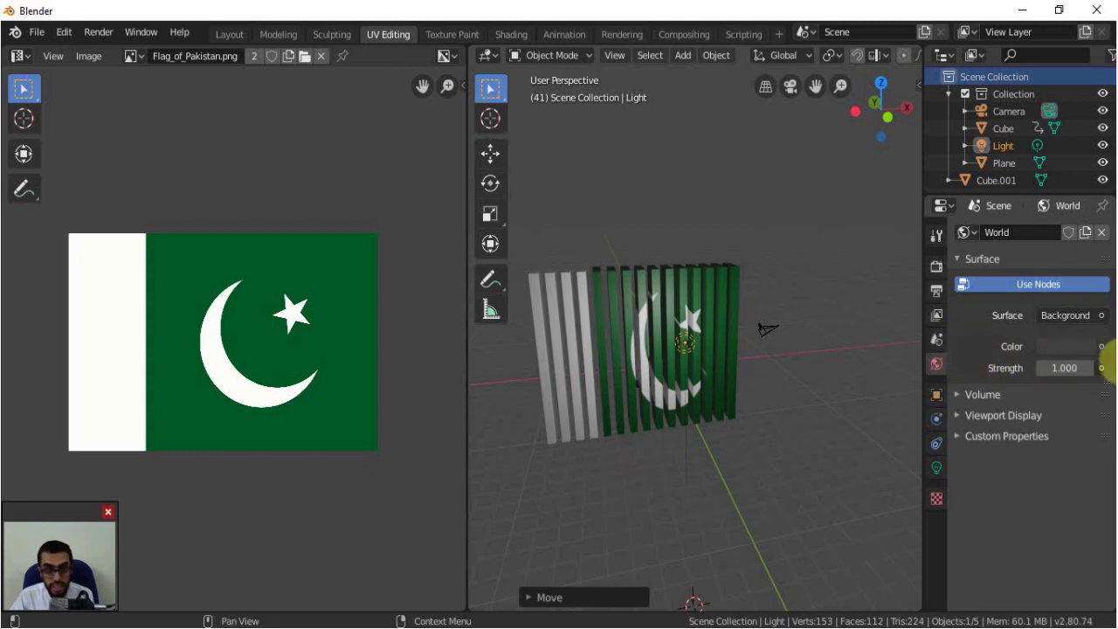
click(1102, 346)
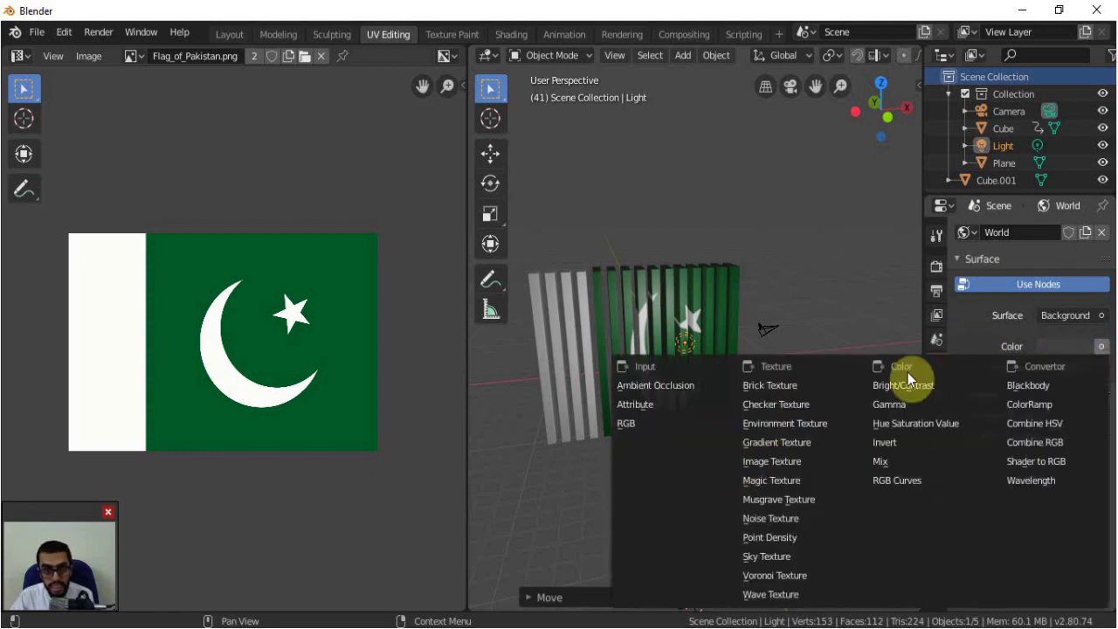
key(Escape)
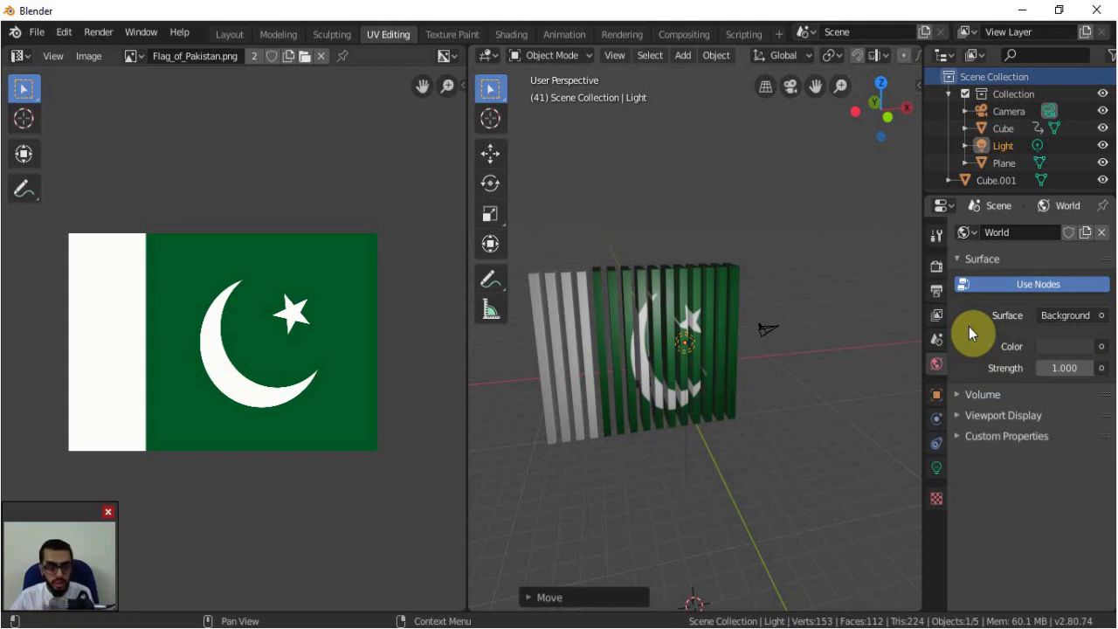
click(1102, 346)
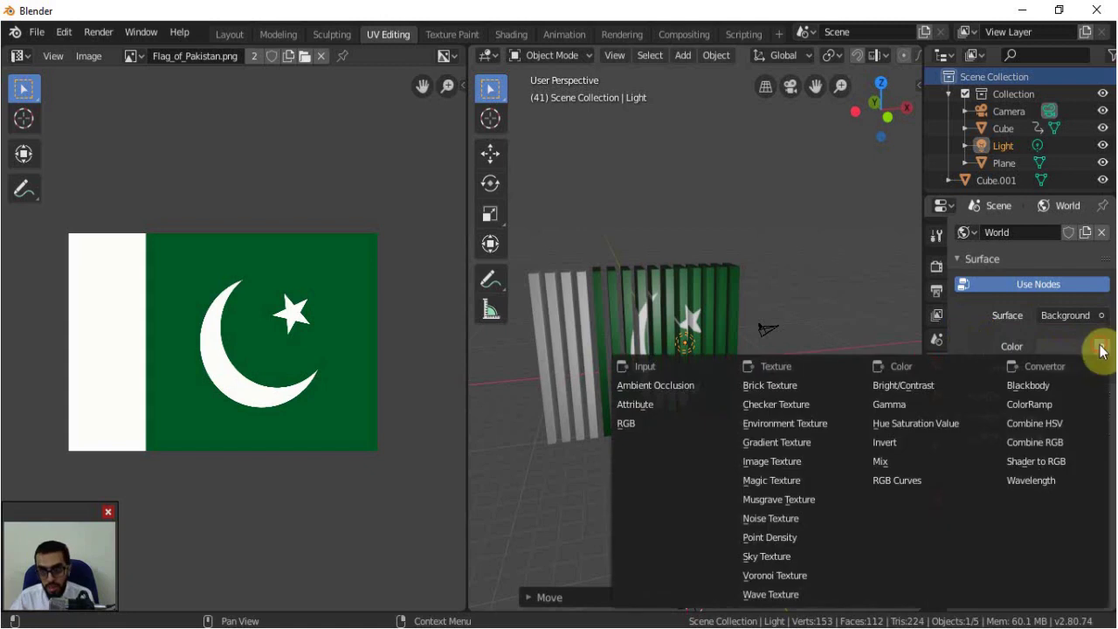
click(800, 423)
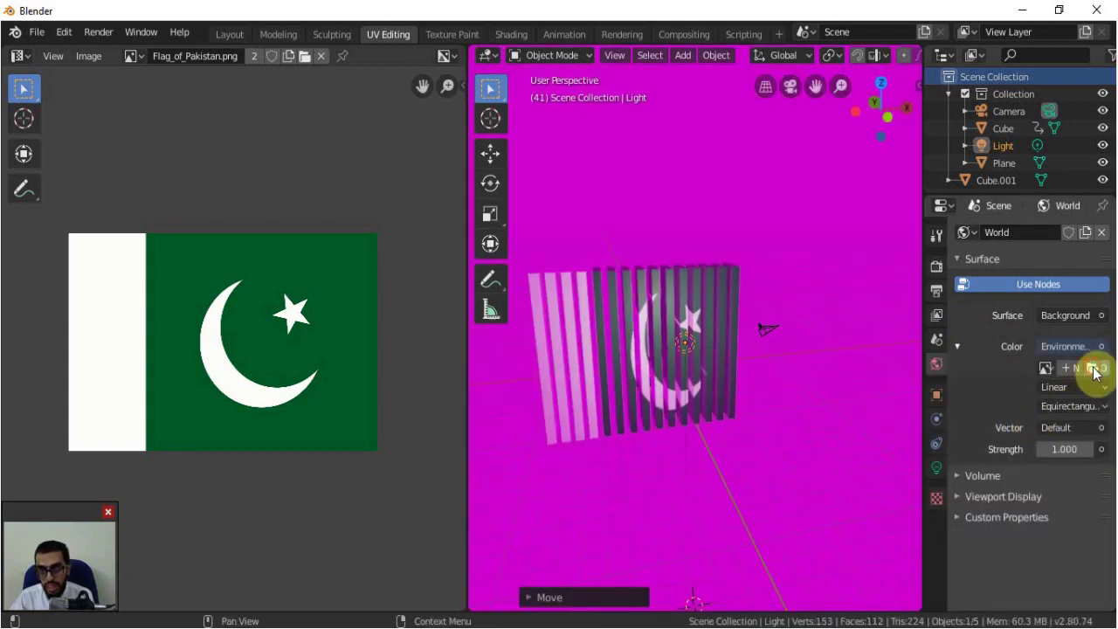
click(1092, 370)
click(80, 229)
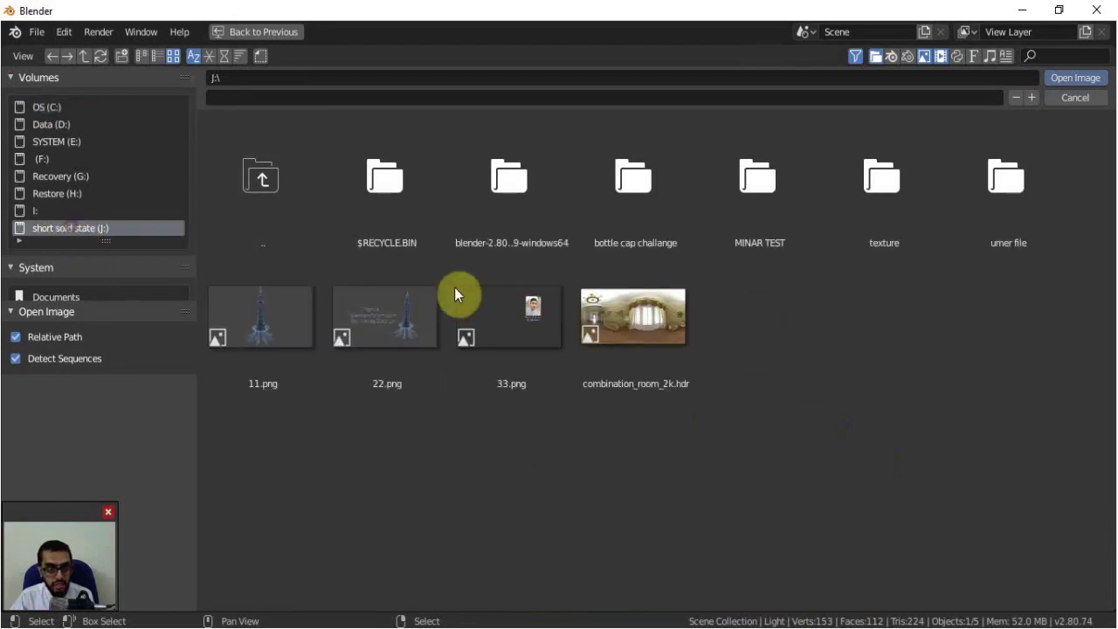
click(648, 328)
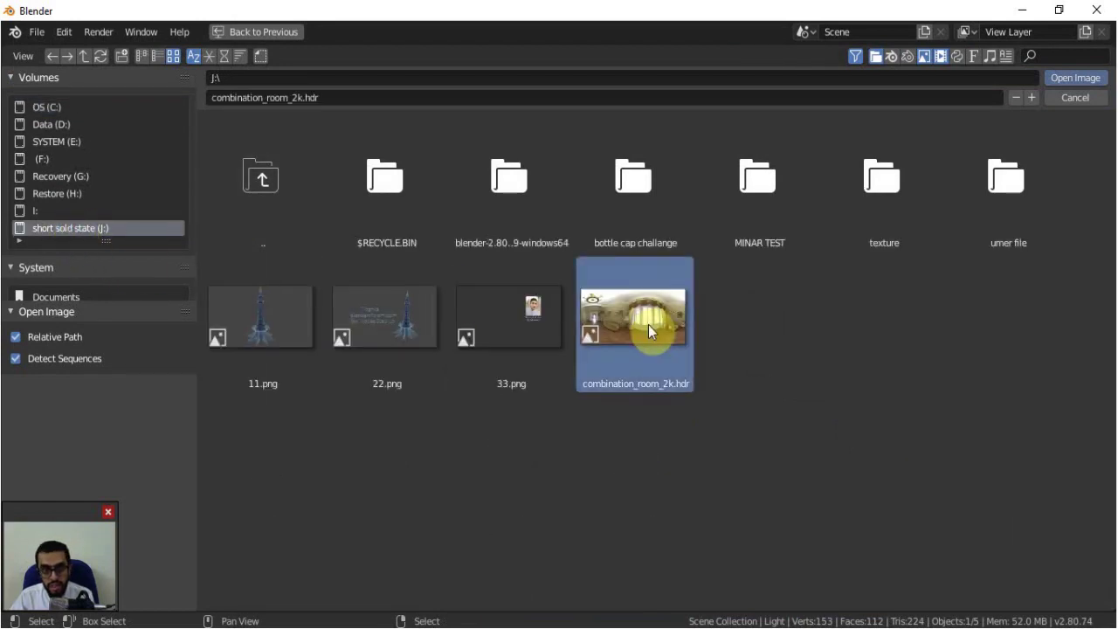
double_click(648, 328)
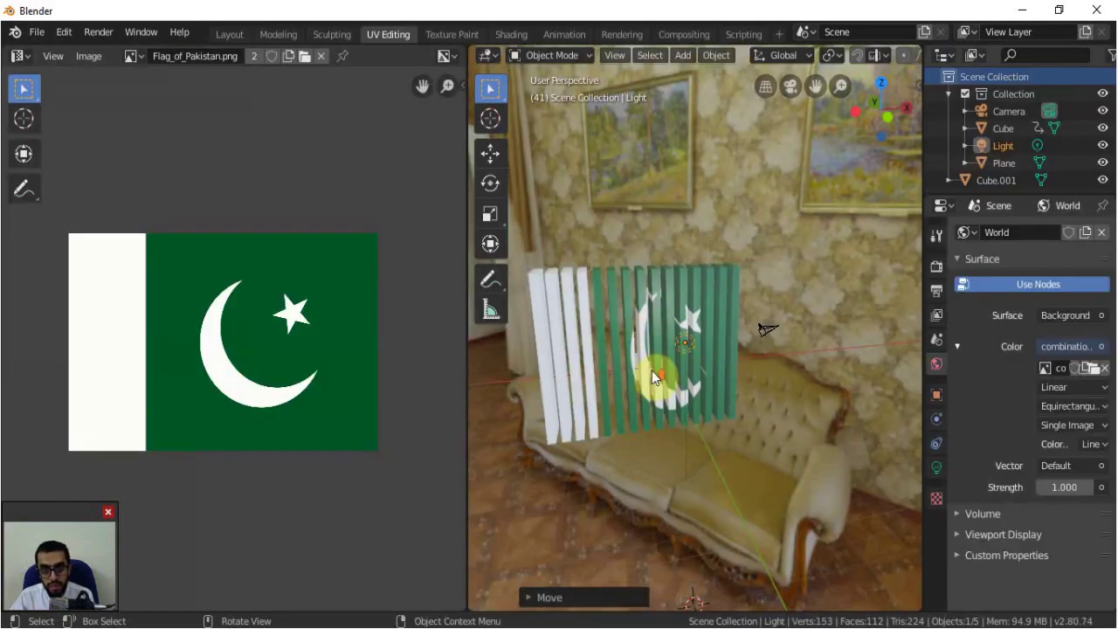
- Look around the HDRI room, then uniformly rescale the slat panel Cube.001 by about 1.068
mouse_move(652, 370)
middle_down()
mouse_move(775, 403)
mouse_move(711, 403)
mouse_move(625, 439)
mouse_move(678, 415)
mouse_move(757, 404)
middle_up()
mouse_move(804, 473)
middle_down()
mouse_move(742, 486)
mouse_move(574, 483)
mouse_move(655, 452)
mouse_move(542, 449)
mouse_move(743, 426)
mouse_move(730, 393)
middle_up()
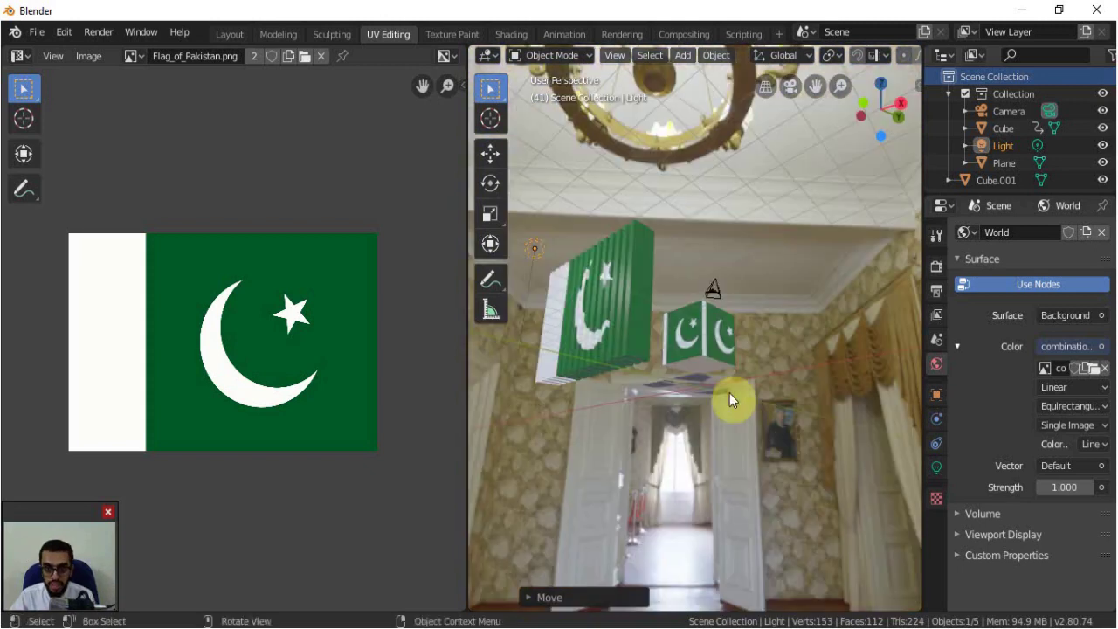
mouse_move(806, 414)
middle_down()
mouse_move(772, 457)
mouse_move(841, 407)
mouse_move(860, 371)
mouse_move(869, 428)
mouse_move(910, 455)
middle_up()
middle_drag(702, 413, 718, 418)
click(693, 336)
key(s)
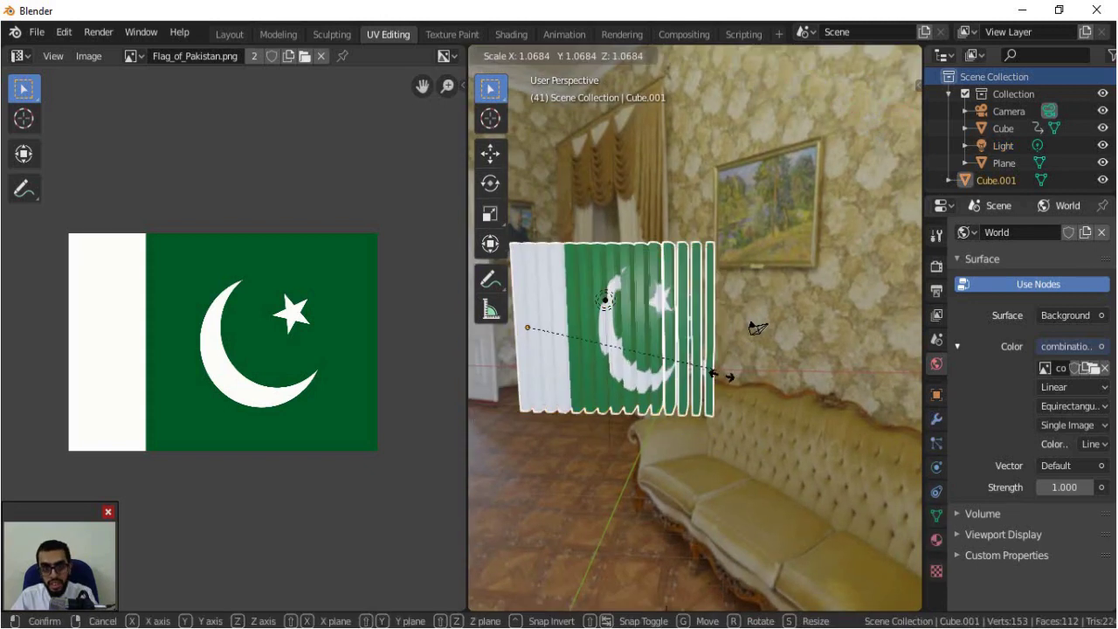
click(786, 423)
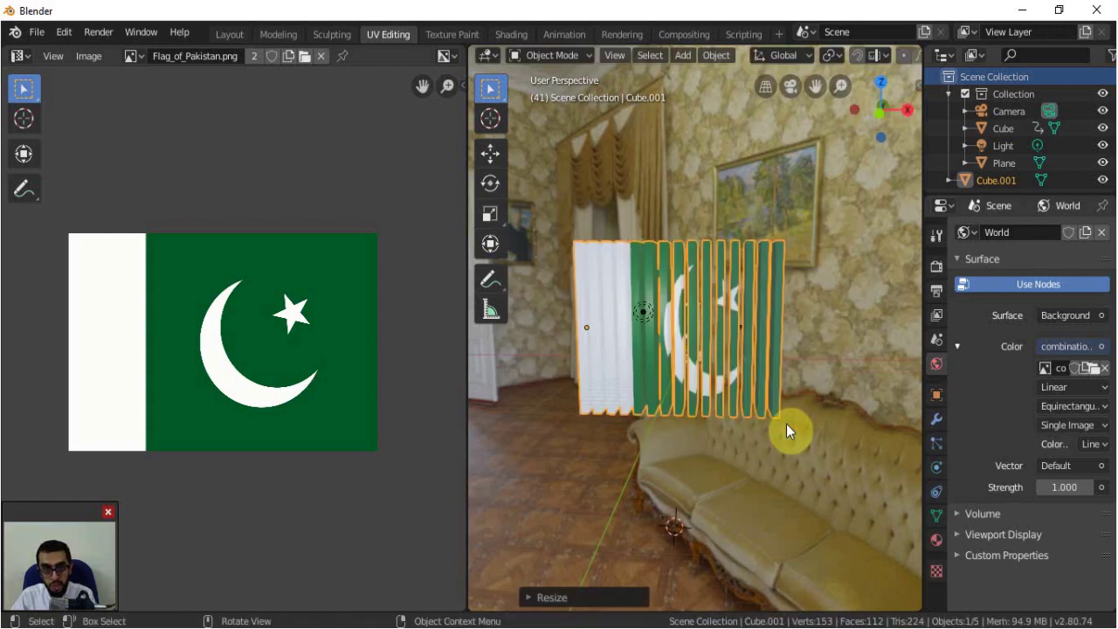